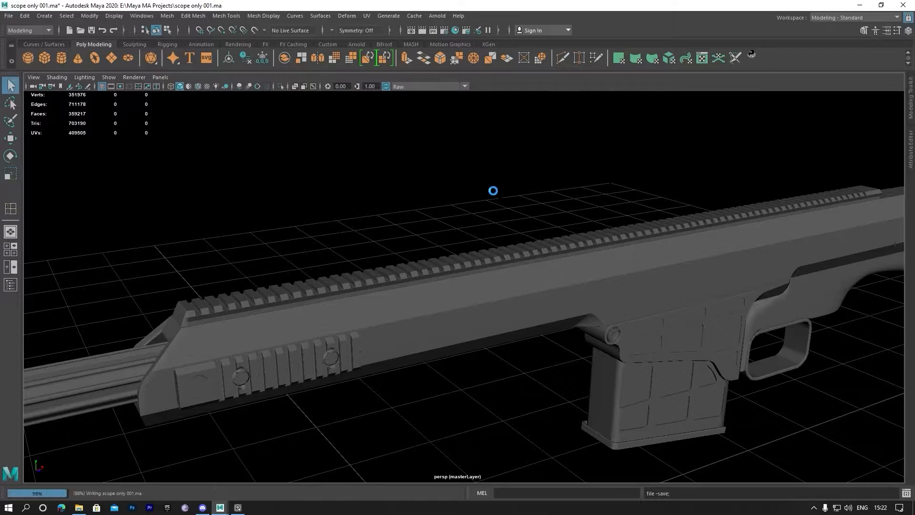
Show the Outliner beside the perspective view and look through the rifle scene's object list
click(907, 30)
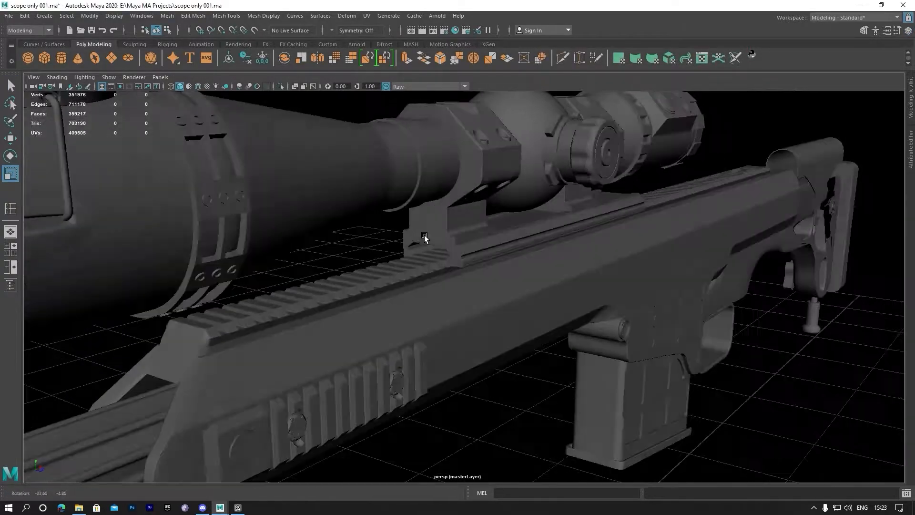
alt+drag(423, 239, 524, 217)
click(11, 284)
scroll(85, 273, down, 10)
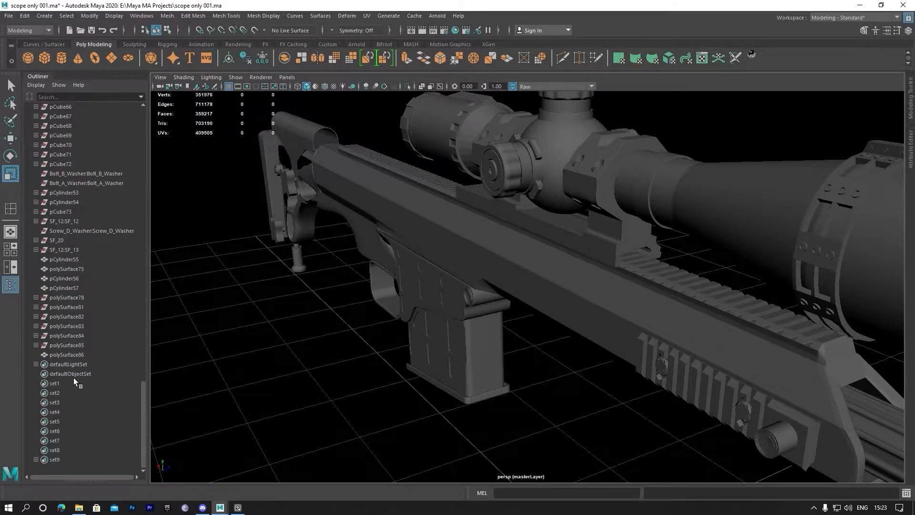
scroll(74, 285, up, 10)
scroll(67, 226, down, 5)
Select the complete rifle scope as the scope_final group
alt+drag(270, 261, 353, 217)
drag(721, 260, 726, 263)
scroll(668, 279, up, 5)
alt+drag(607, 296, 403, 288)
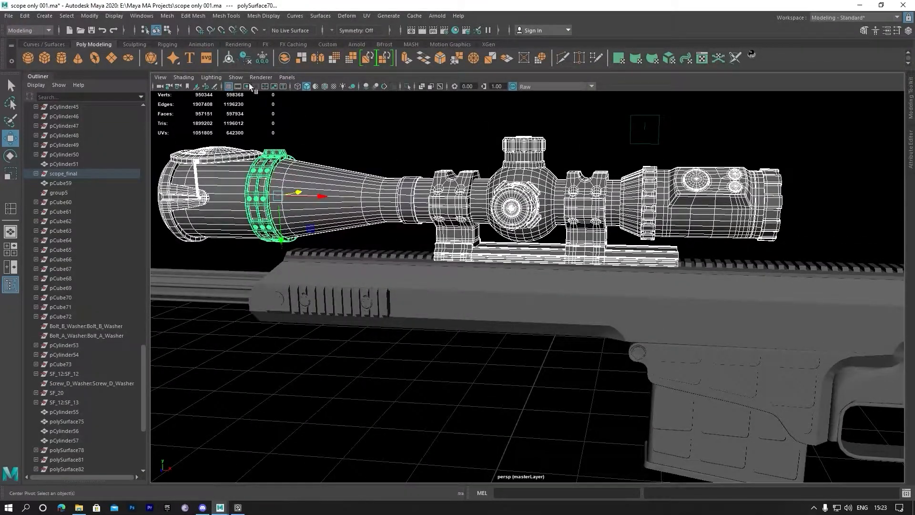
alt+drag(291, 237, 439, 225)
click(66, 177)
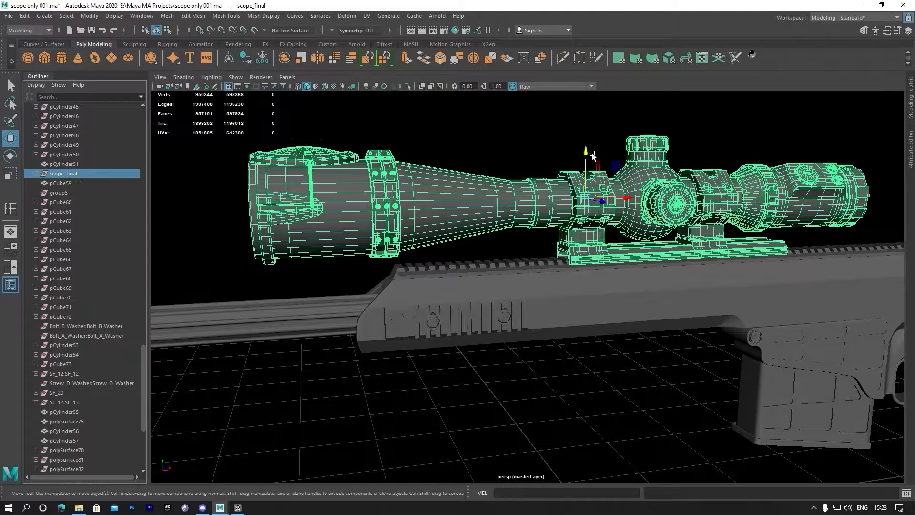
Try to nudge the scope_final group vertically against the rifle's top rail, and undo the move
scroll(592, 158, down, 2)
alt+drag(593, 165, 616, 292)
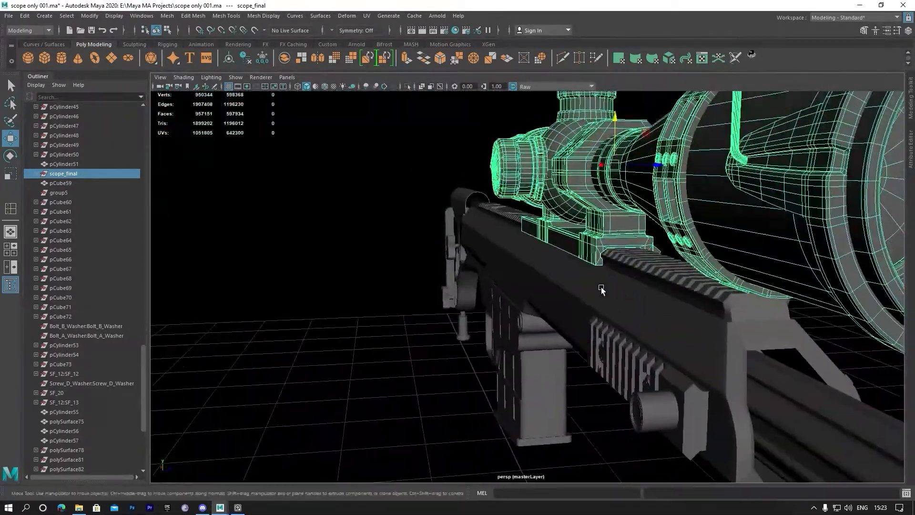
alt+right_drag(616, 292, 711, 317)
alt+middle_drag(711, 317, 609, 309)
alt+right_drag(609, 308, 760, 278)
alt+drag(760, 278, 698, 280)
alt+middle_drag(698, 281, 535, 310)
alt+right_drag(535, 310, 500, 302)
alt+middle_drag(500, 302, 521, 331)
drag(615, 145, 616, 144)
key(ctrl+z)
Move the scope_final group backward along the rifle's top rail, toward the stock
scroll(594, 243, up, 1)
alt+drag(593, 243, 366, 308)
click(553, 381)
middle_drag(366, 307, 365, 303)
click(787, 311)
alt+drag(787, 311, 452, 342)
scroll(590, 332, down, 6)
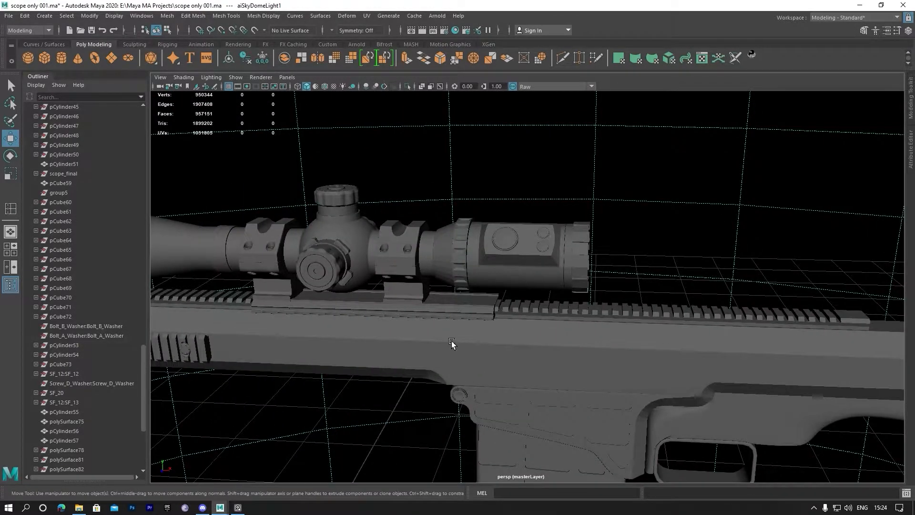
click(67, 174)
drag(326, 255, 420, 257)
scroll(431, 259, down, 5)
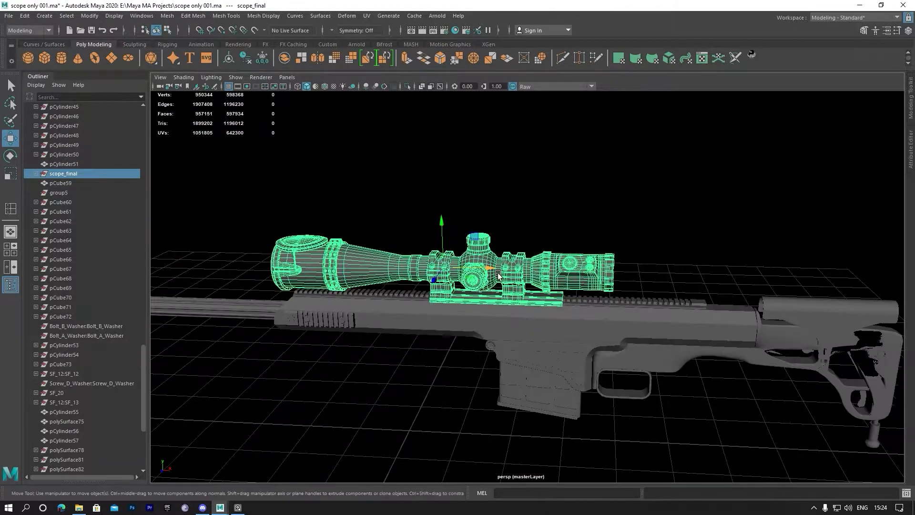
click(435, 377)
Select the combined receiver and stock body, and compare its smoothed preview with the unsmoothed display
alt+drag(434, 377, 531, 304)
alt+middle_drag(532, 305, 334, 310)
alt+right_drag(334, 310, 742, 323)
alt+drag(742, 323, 558, 295)
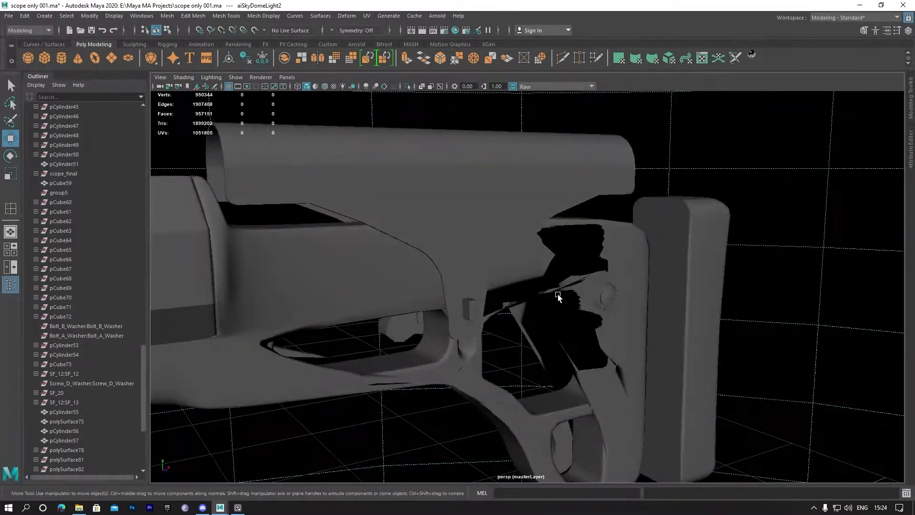
click(573, 242)
alt+drag(573, 242, 554, 286)
scroll(564, 258, up, 3)
alt+middle_drag(470, 296, 564, 283)
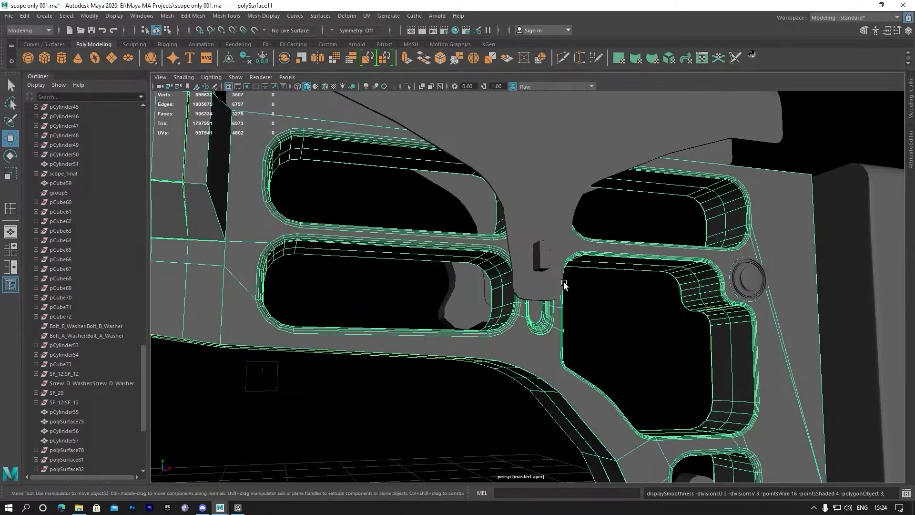
key(3)
key(1)
Examine the selected body's shape and edge flow where the receiver meets the stock cutouts
alt+drag(566, 286, 530, 292)
alt+right_drag(529, 292, 295, 314)
alt+middle_drag(295, 315, 508, 348)
alt+drag(508, 348, 574, 326)
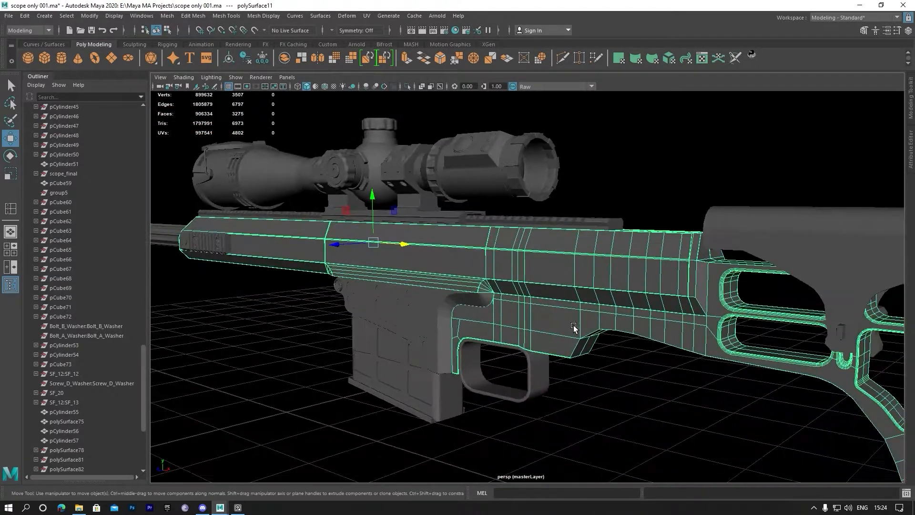
alt+drag(508, 300, 382, 270)
alt+right_drag(382, 270, 563, 262)
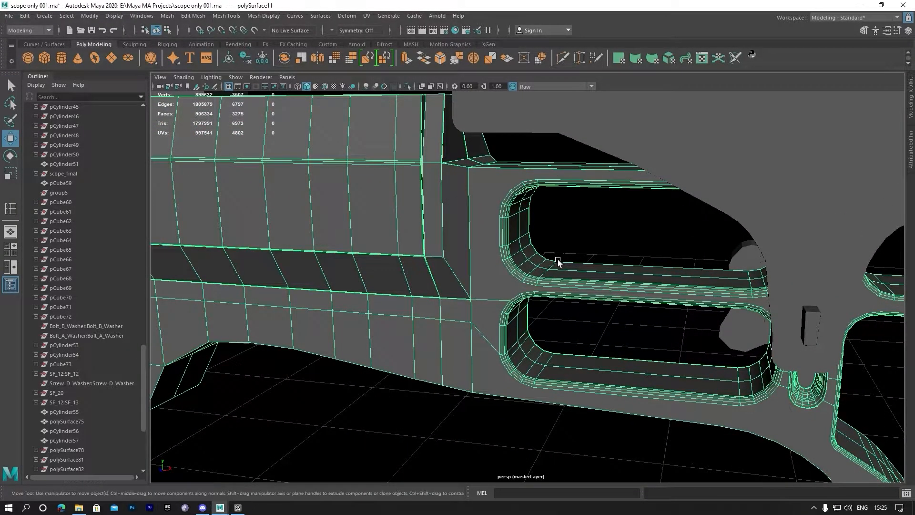
alt+drag(517, 218, 527, 217)
alt+middle_drag(528, 217, 379, 160)
scroll(386, 228, down, 4)
alt+drag(379, 160, 572, 186)
Select the faces of the rear stock section and extract them from the receiver body as a separate mesh
right_click(666, 194)
click(709, 182)
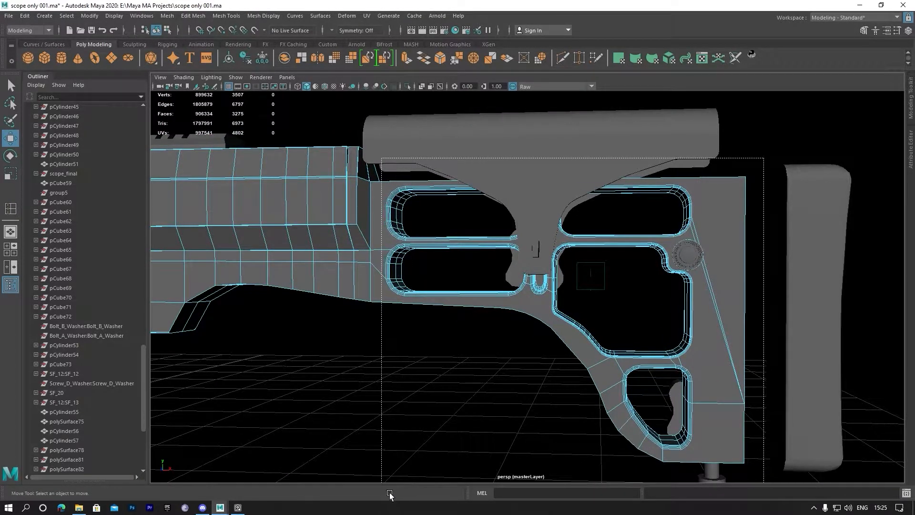
drag(389, 495, 390, 494)
alt+drag(505, 321, 626, 311)
ctrl+drag(690, 369, 690, 368)
alt+drag(690, 367, 421, 272)
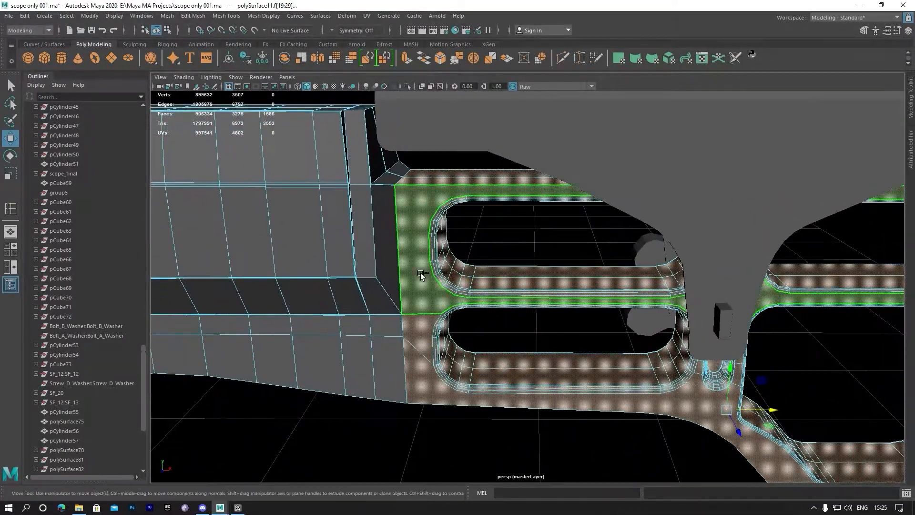
shift+right_click(413, 273)
click(419, 436)
alt+middle_drag(643, 414, 394, 231)
key(q)
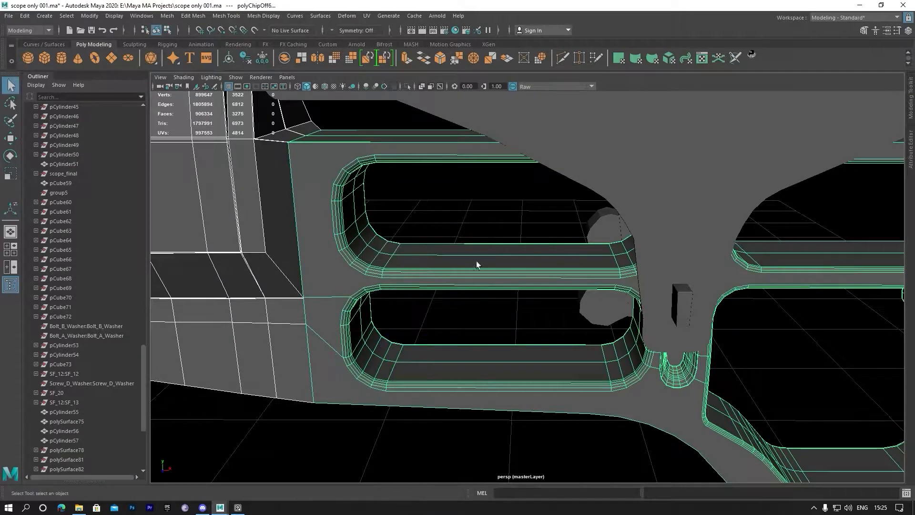
click(477, 265)
alt+right_drag(477, 265, 430, 267)
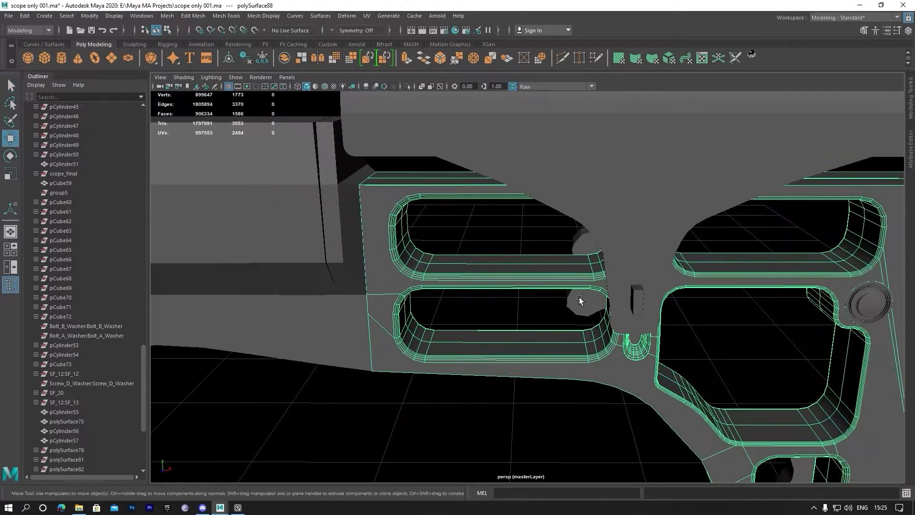
Offset the extracted stock section from the receiver and close its open front end by bridging opposite border edges
alt+drag(362, 251, 478, 266)
right_drag(491, 242, 491, 270)
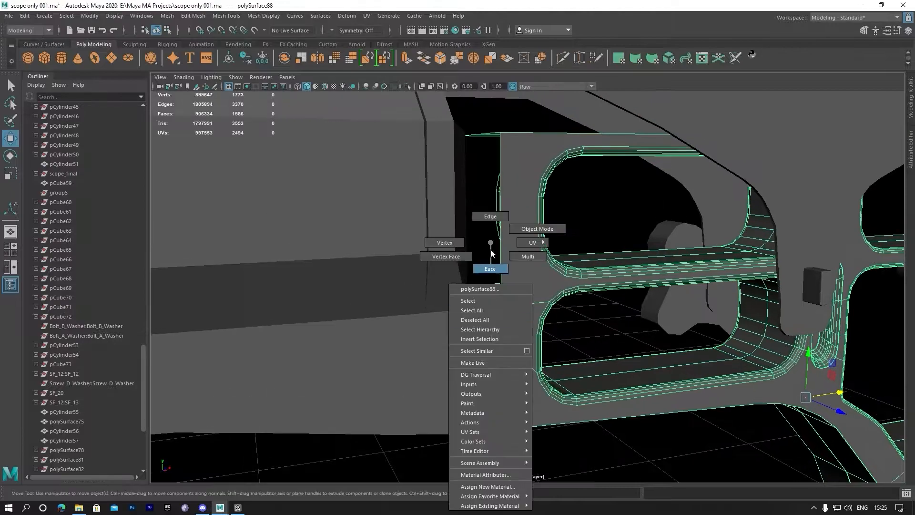
right_drag(494, 217, 494, 216)
double_click(506, 197)
alt+drag(489, 262, 470, 266)
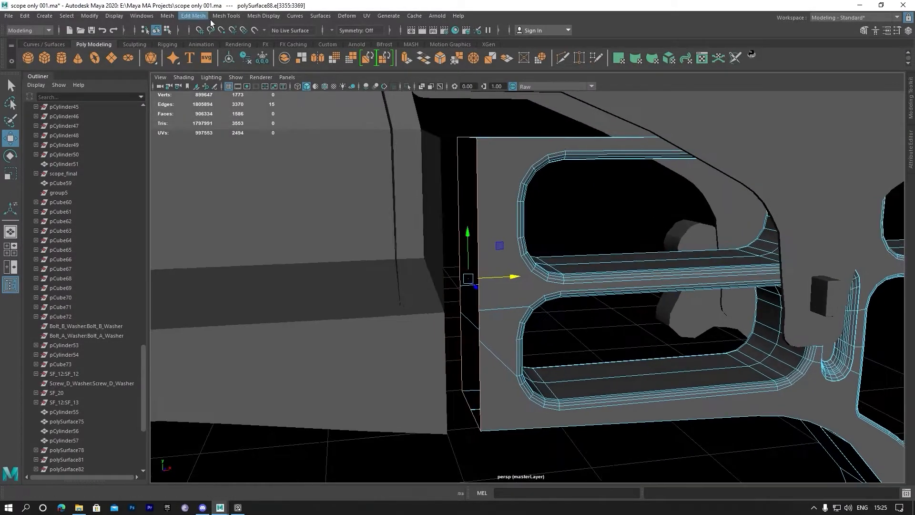
click(194, 16)
click(211, 67)
click(470, 307)
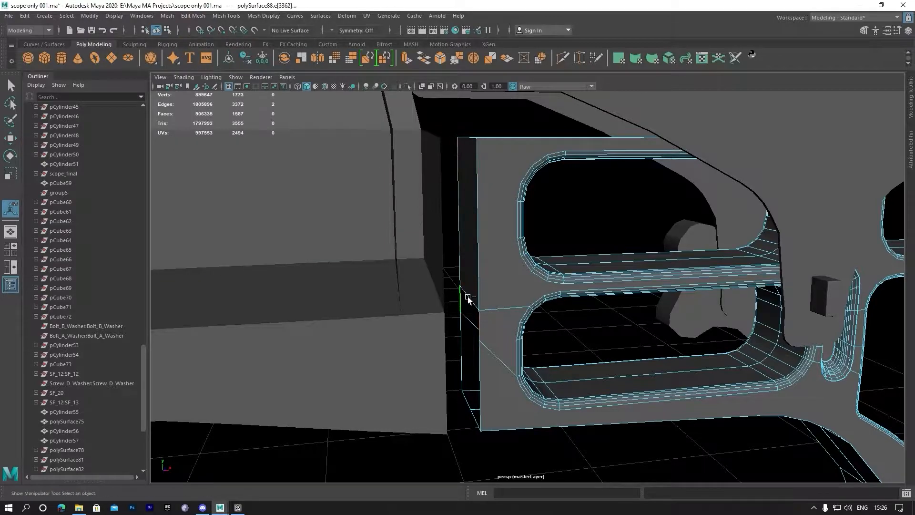
key(g)
click(479, 363)
shift+click(465, 361)
key(g)
Close the receiver's open rear end by bridging its opposite border edges
alt+drag(480, 356, 441, 337)
click(374, 301)
alt+middle_drag(374, 301, 454, 357)
right_drag(457, 239, 457, 213)
click(459, 240)
alt+drag(464, 240, 508, 237)
key(g)
click(483, 384)
shift+click(507, 389)
key(g)
click(484, 361)
shift+click(514, 342)
key(g)
alt+drag(514, 343, 601, 267)
Return to object mode and move the separated stock section back toward the receiver
right_drag(560, 242, 604, 231)
key(q)
scroll(605, 231, down, 2)
key(w)
alt+middle_drag(756, 326, 696, 289)
drag(742, 361, 734, 361)
Use the front view to close the gap between the stock section and the receiver's rear end
key(space)
key(space)
scroll(696, 374, down, 10)
key(space)
key(space)
scroll(409, 357, down, 10)
alt+middle_drag(853, 307, 446, 283)
alt+right_drag(400, 292, 895, 266)
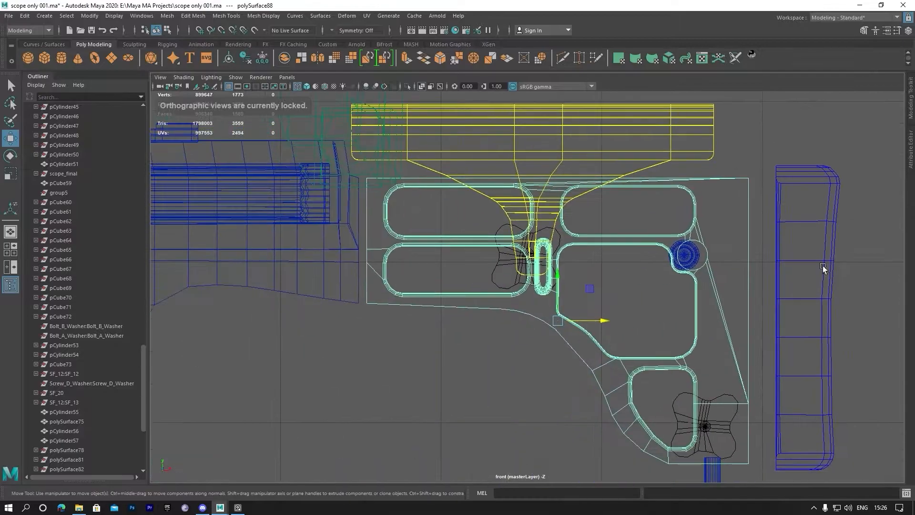
alt+middle_drag(895, 265, 914, 270)
drag(633, 328, 624, 327)
key(space)
key(space)
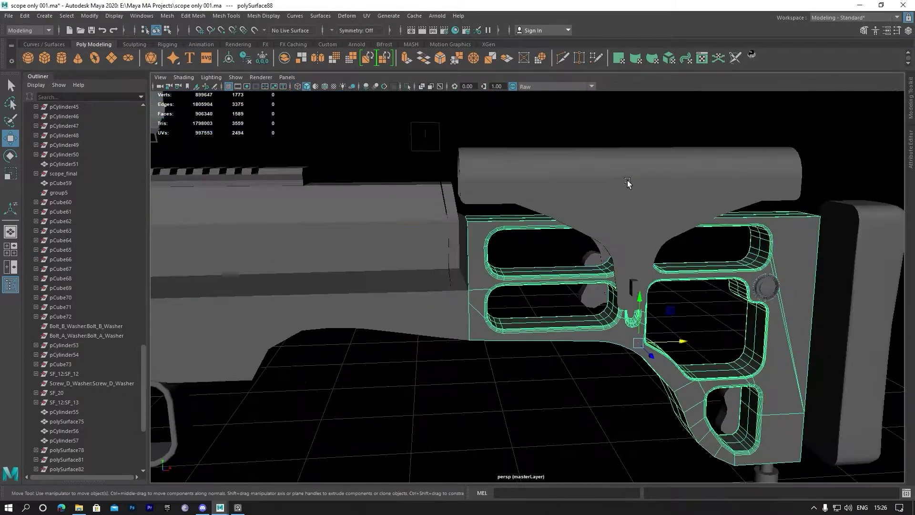
Deselect everything and examine the seam between the receiver and the stock section
click(547, 380)
alt+drag(548, 380, 483, 343)
alt+right_drag(482, 343, 723, 363)
mouse_move(723, 363)
alt+mouse_down()
mouse_move(452, 290)
mouse_move(392, 288)
alt+mouse_up()
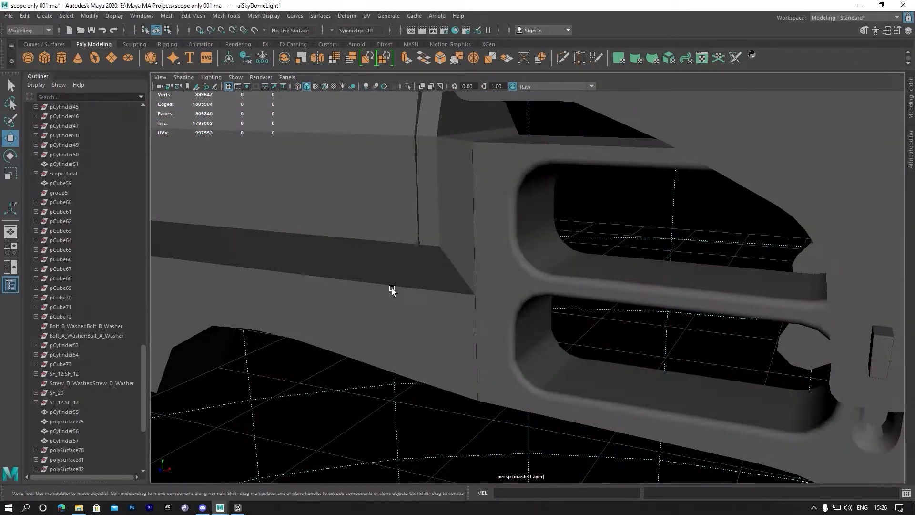
scroll(392, 288, down, 2)
right_drag(339, 241, 385, 235)
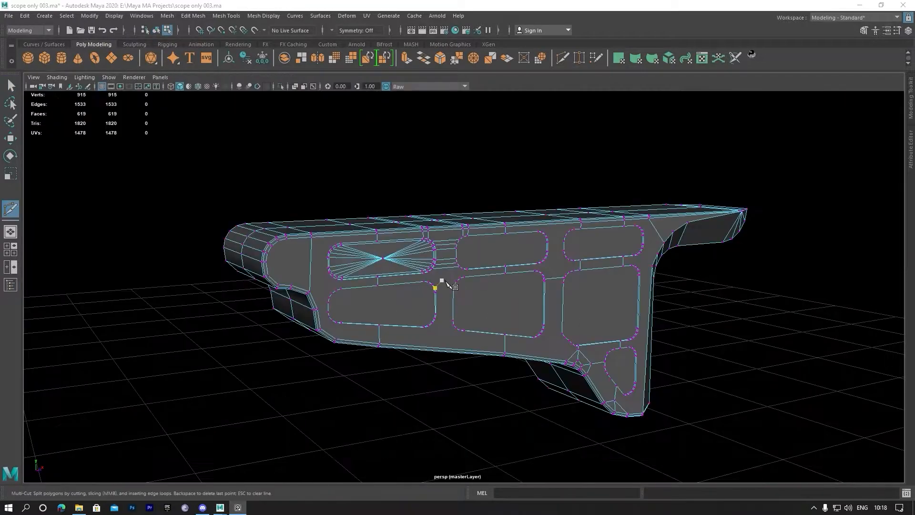
Use Multi-Cut to connect the lower corner of the second upper cutout to the matching corner of the cutout beneath it
alt+right_drag(457, 267, 738, 294)
alt+middle_drag(405, 245, 495, 235)
scroll(493, 227, up, 3)
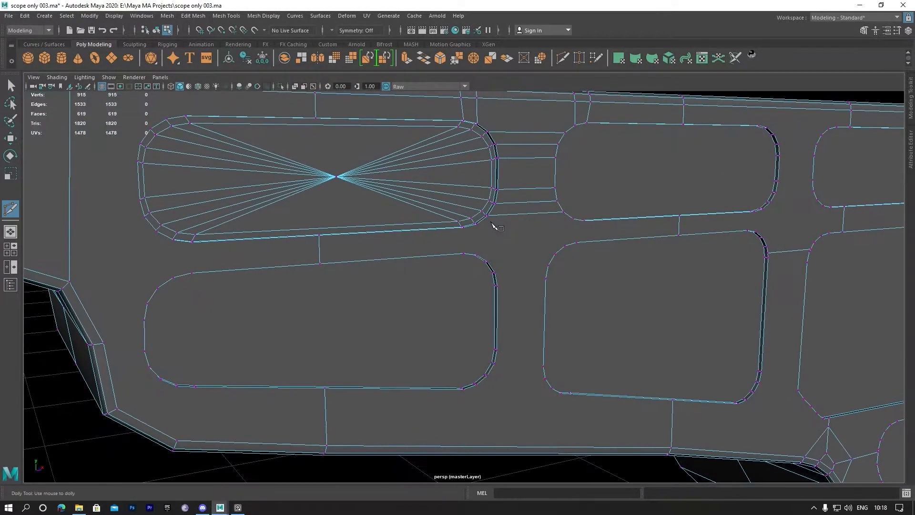
alt+drag(336, 188, 174, 237)
click(180, 246)
alt+right_drag(215, 230, 256, 238)
alt+drag(257, 238, 313, 237)
alt+middle_drag(209, 231, 292, 253)
alt+right_drag(292, 253, 321, 267)
alt+middle_drag(321, 268, 377, 287)
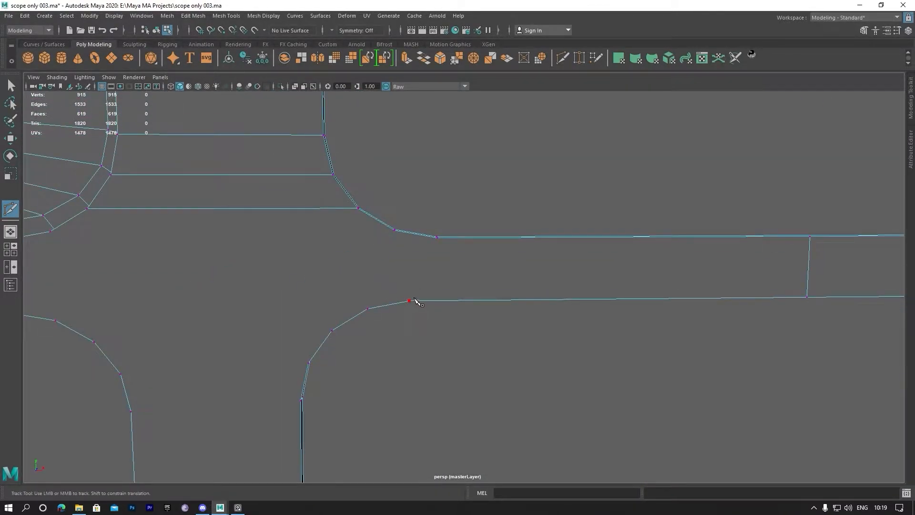
alt+drag(418, 282, 429, 259)
alt+middle_drag(443, 224, 432, 298)
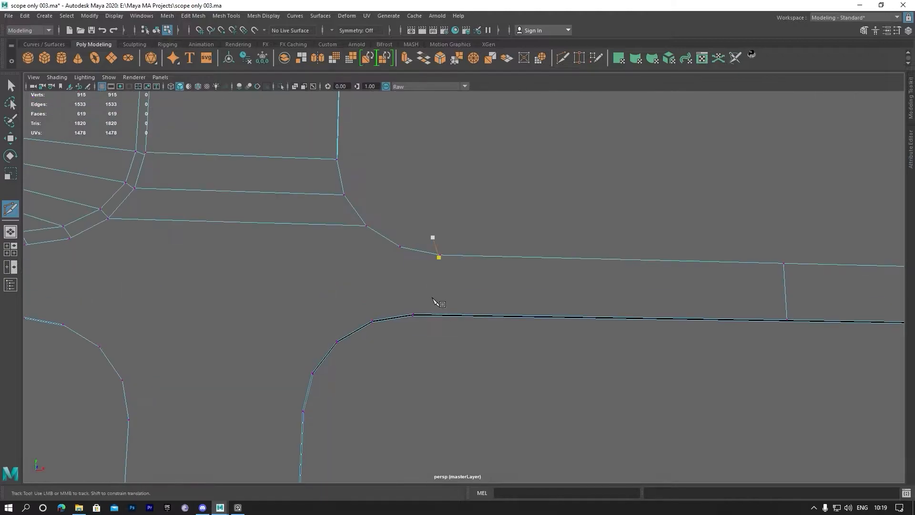
click(417, 312)
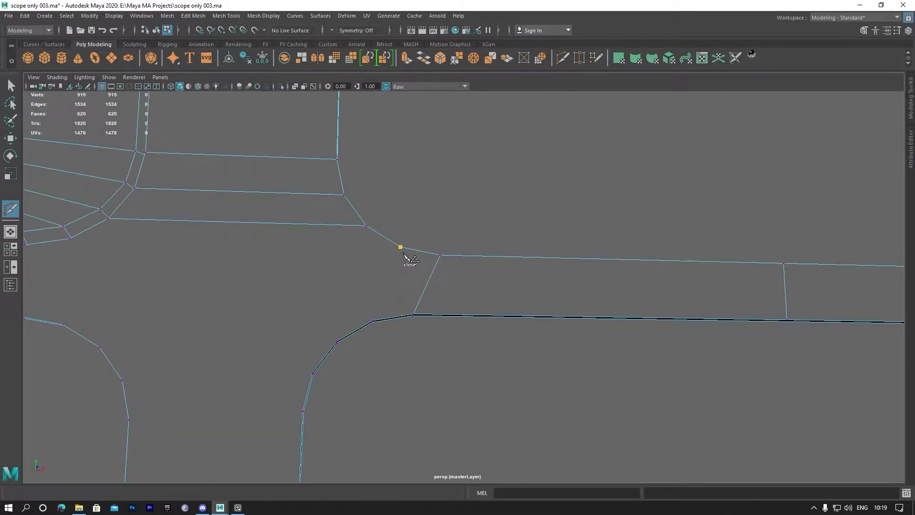
Cut edges between the matching corner vertices of the triangle-filled cutout and the cutout beneath it
alt+middle_drag(290, 300, 418, 316)
alt+right_drag(427, 315, 480, 322)
alt+middle_drag(480, 322, 484, 315)
click(384, 240)
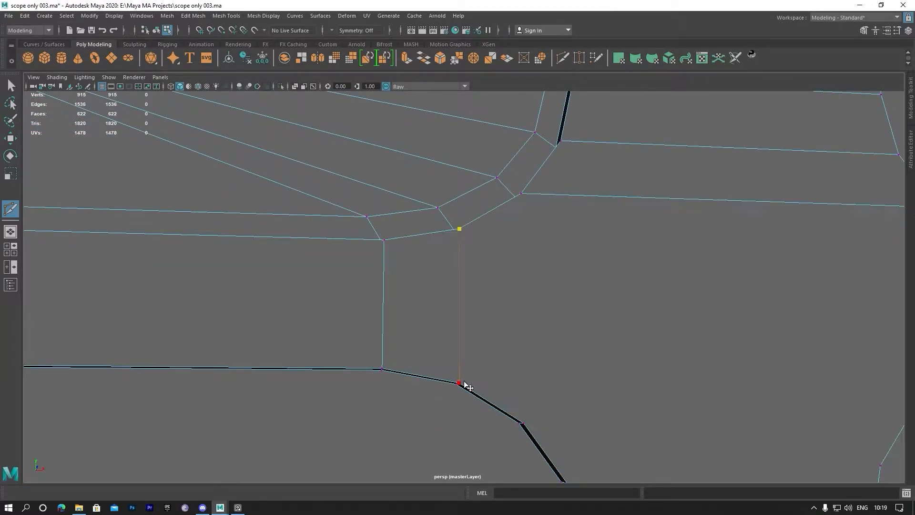
Cut parallel edges across the strip between the first two lower cutouts, joining their upper corner vertices
alt+right_drag(671, 296, 677, 334)
alt+middle_drag(734, 396, 392, 219)
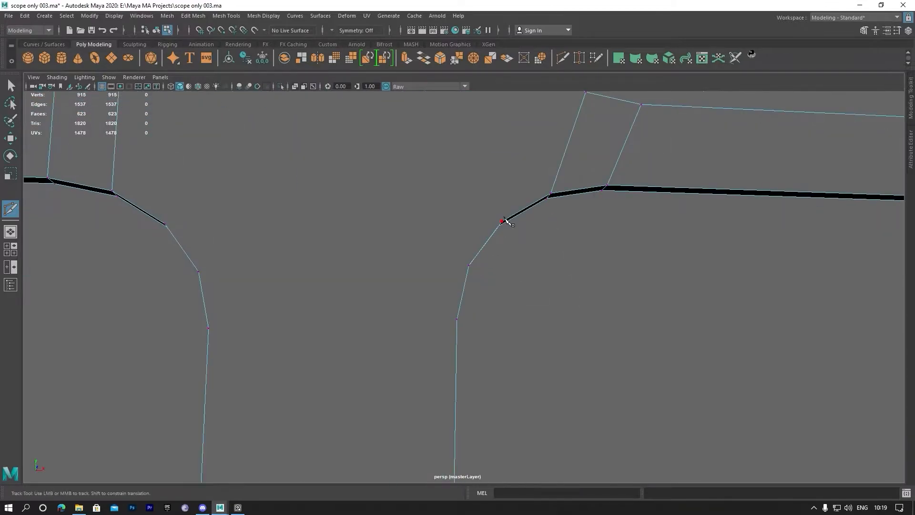
click(206, 279)
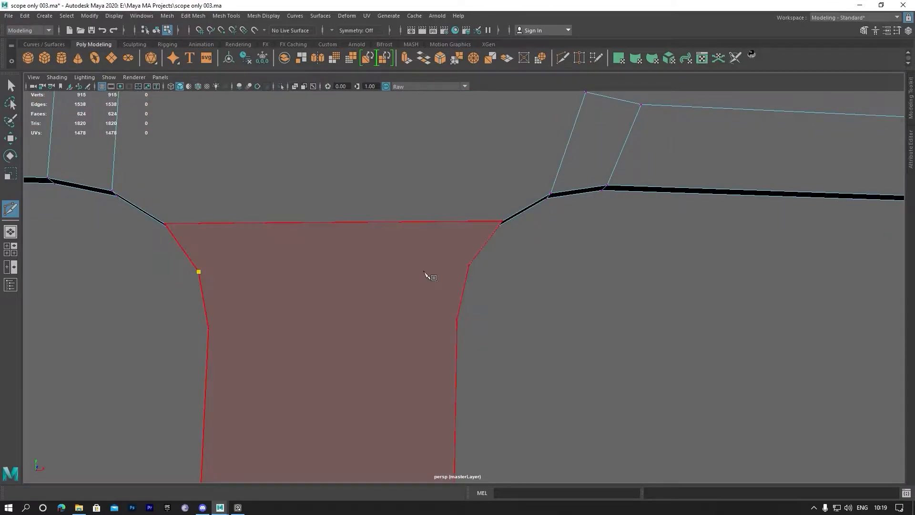
click(456, 319)
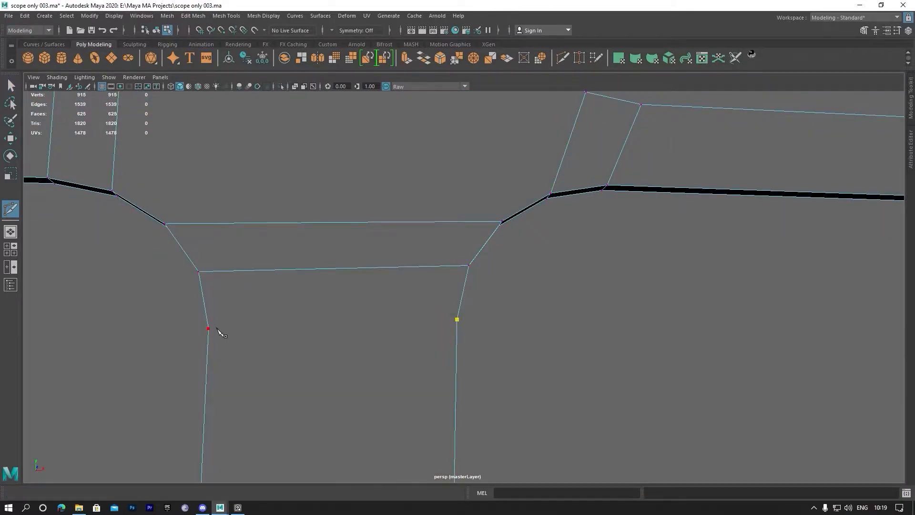
Cut three edges across the lower end of the strip between those two cutouts, joining their lower corner vertices
alt+right_drag(238, 413, 331, 371)
alt+middle_drag(331, 372, 341, 143)
click(320, 232)
alt+right_drag(341, 286, 384, 299)
alt+middle_drag(384, 298, 388, 346)
click(285, 208)
click(508, 305)
click(519, 360)
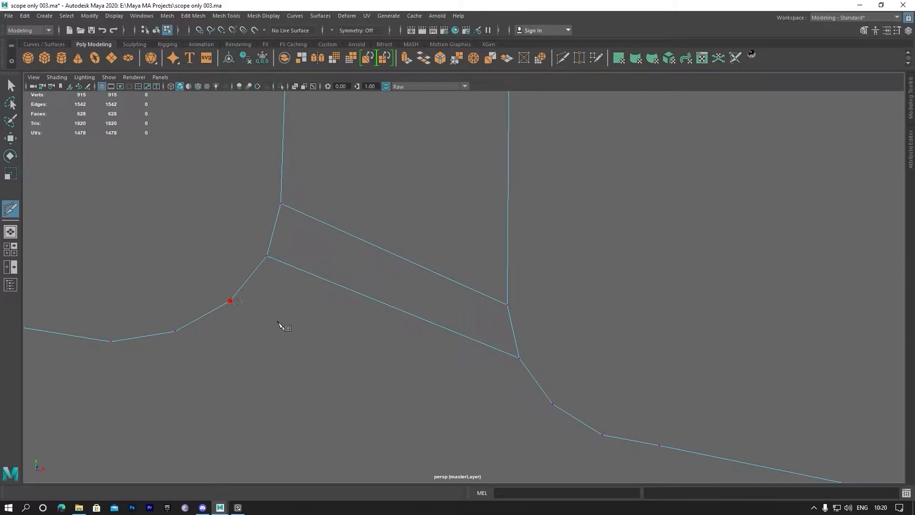
alt+right_drag(552, 409, 416, 320)
alt+drag(365, 324, 431, 368)
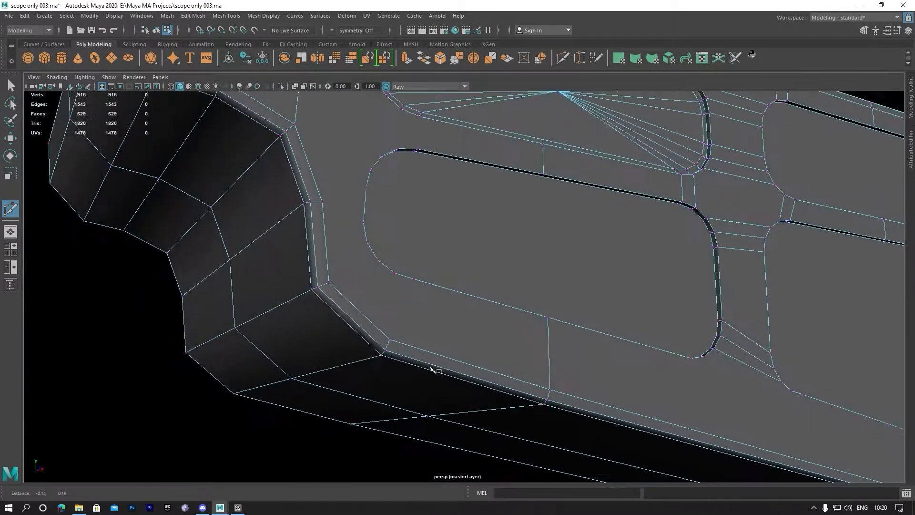
click(389, 274)
alt+right_drag(419, 336, 528, 380)
alt+middle_drag(330, 317, 406, 326)
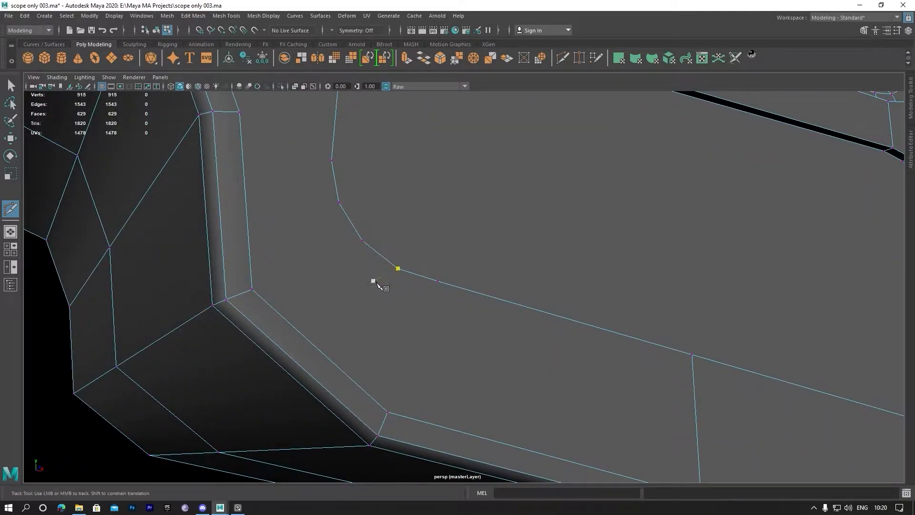
alt+drag(376, 283, 274, 301)
alt+middle_drag(275, 301, 405, 305)
key(Escape)
alt+drag(405, 304, 301, 316)
alt+middle_drag(301, 316, 424, 296)
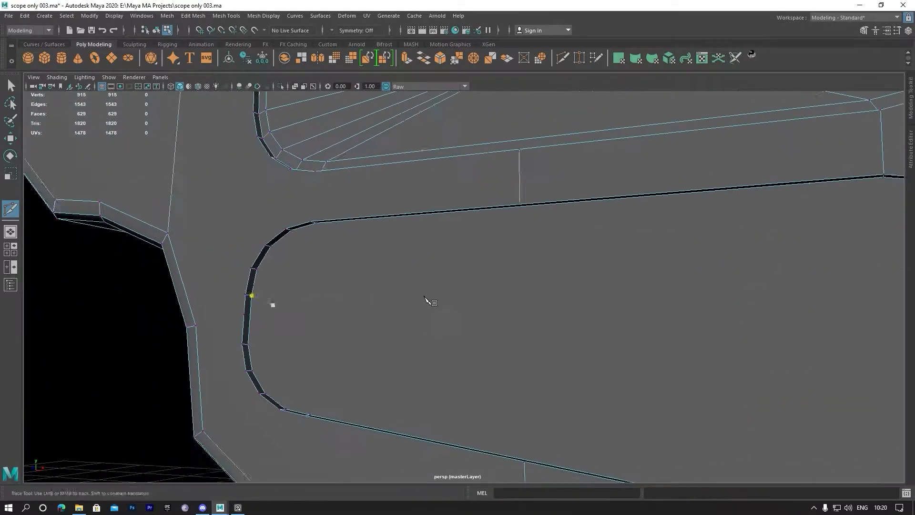
alt+drag(424, 296, 305, 295)
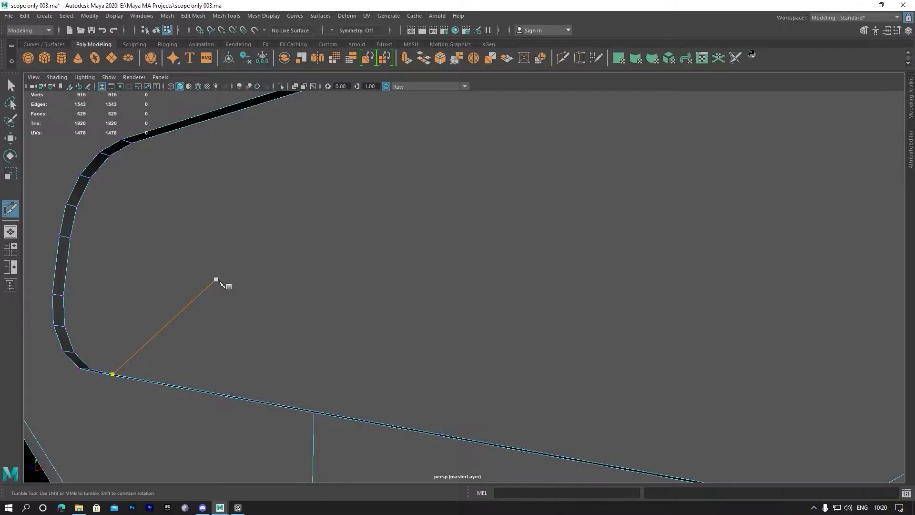
scroll(224, 277, down, 3)
alt+drag(254, 296, 258, 229)
alt+middle_drag(257, 229, 218, 234)
scroll(217, 234, up, 5)
alt+middle_drag(362, 259, 405, 300)
alt+drag(406, 301, 380, 305)
alt+middle_drag(380, 305, 379, 298)
click(198, 308)
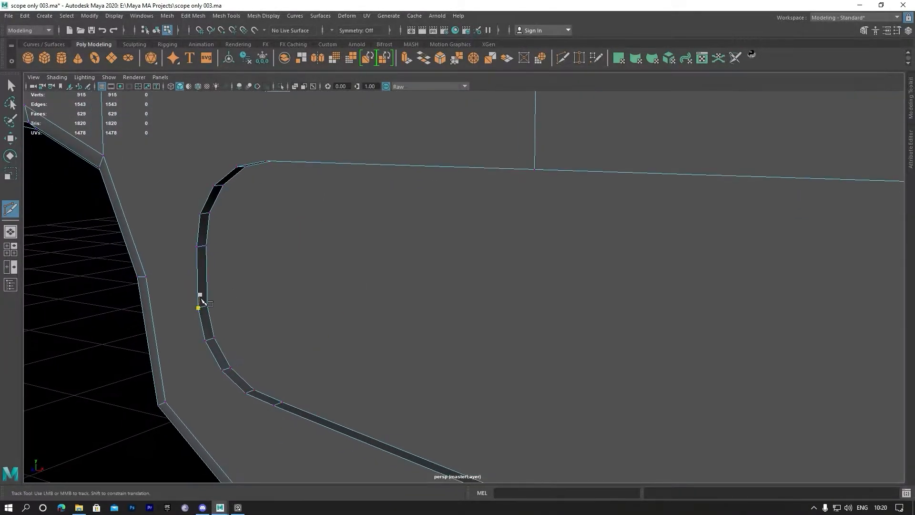
Try to simplify the rounded end of the cutout beneath the triangle-filled one by deleting edges along its inner wall
click(14, 88)
right_drag(215, 241, 216, 219)
click(214, 204)
alt+drag(248, 198, 276, 244)
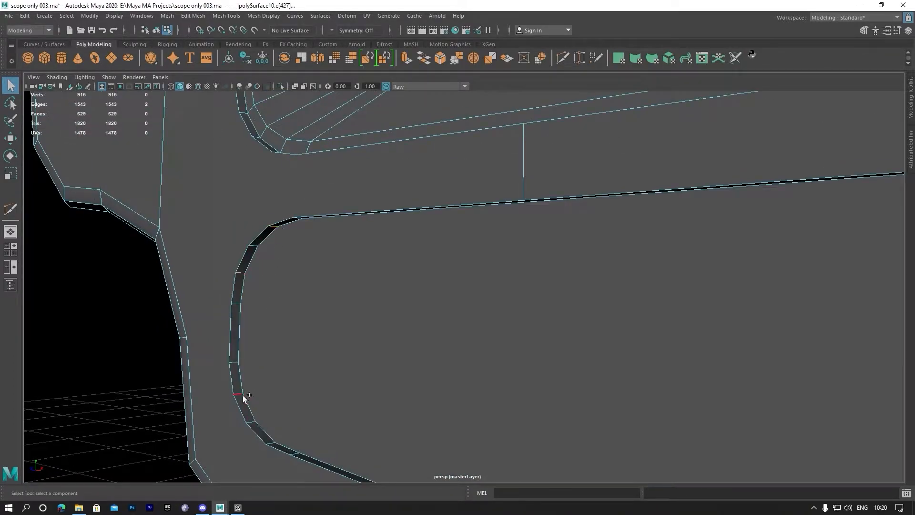
key(ctrl+Delete)
alt+drag(408, 454, 402, 368)
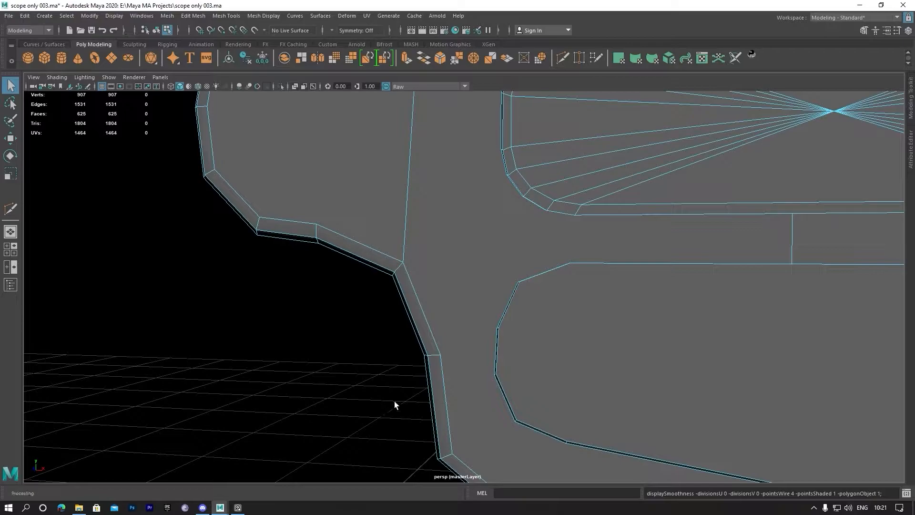
scroll(393, 406, down, 10)
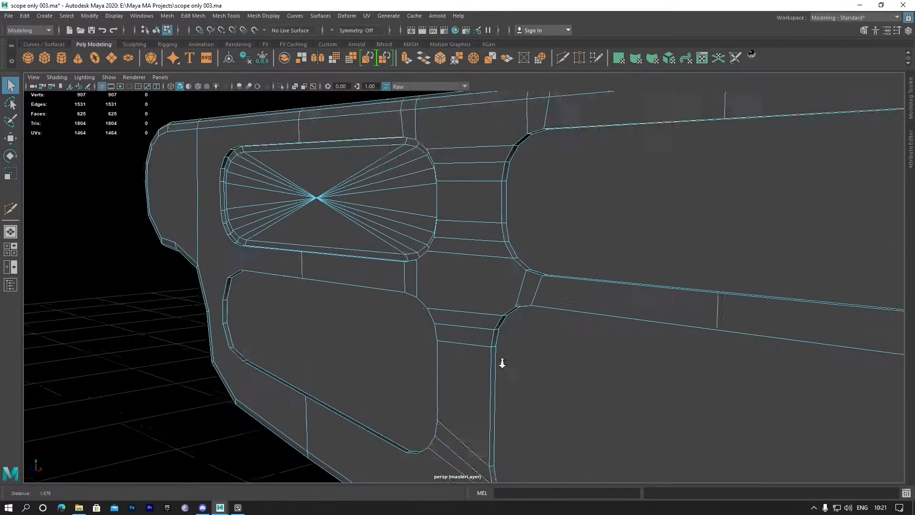
alt+middle_drag(502, 363, 402, 374)
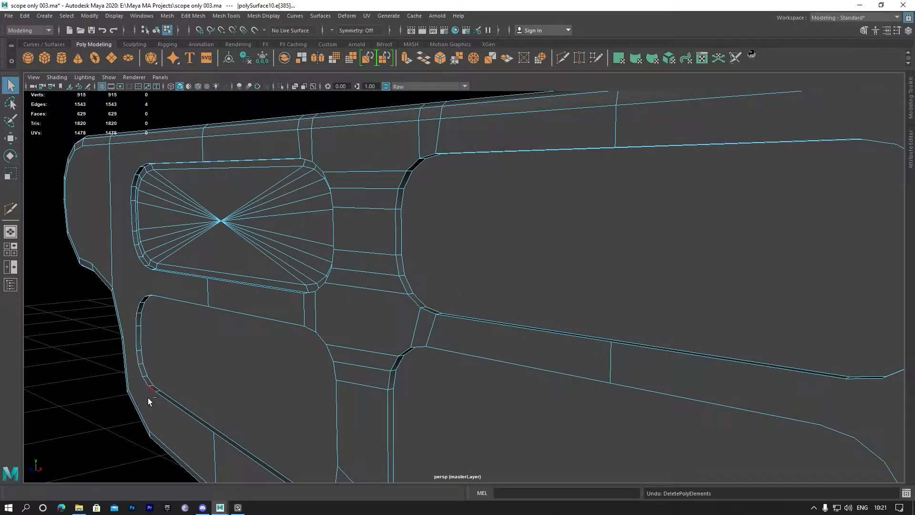
Use Multi-Cut to join the rounded-corner vertices of the triangle-filled cutout to those of the cutout beneath it with three edges
click(203, 360)
scroll(224, 370, up, 10)
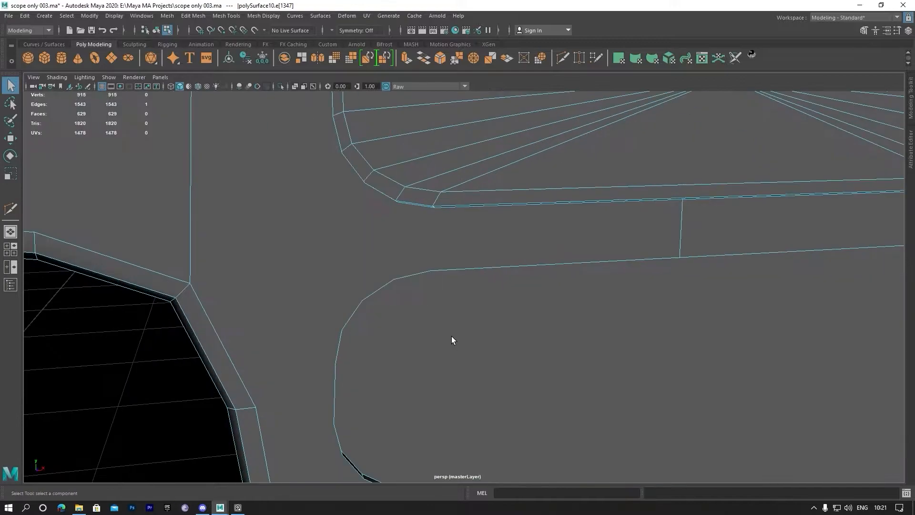
key(F9)
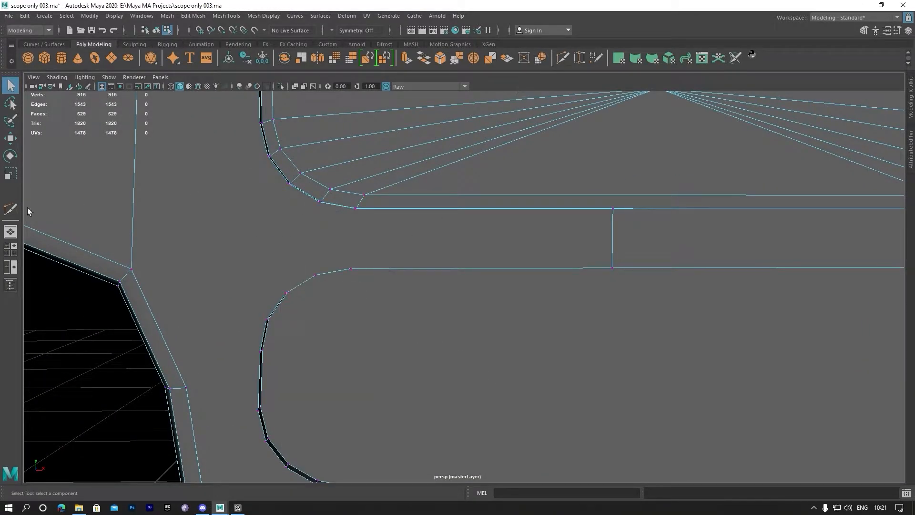
click(357, 264)
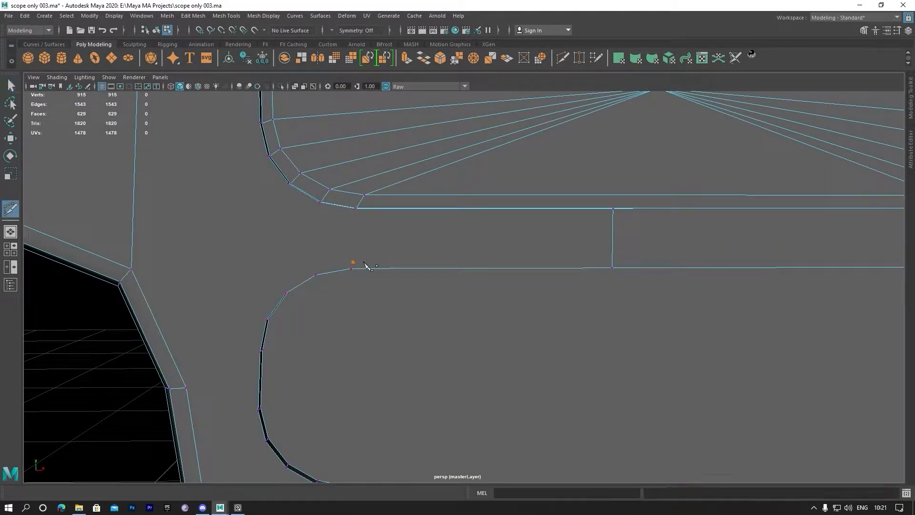
click(354, 267)
click(319, 202)
click(316, 275)
key(Return)
Cut three edges from the rounded end of the first lower cutout to the neighbouring vertices on the stock's outer rim
alt+middle_drag(262, 265, 519, 271)
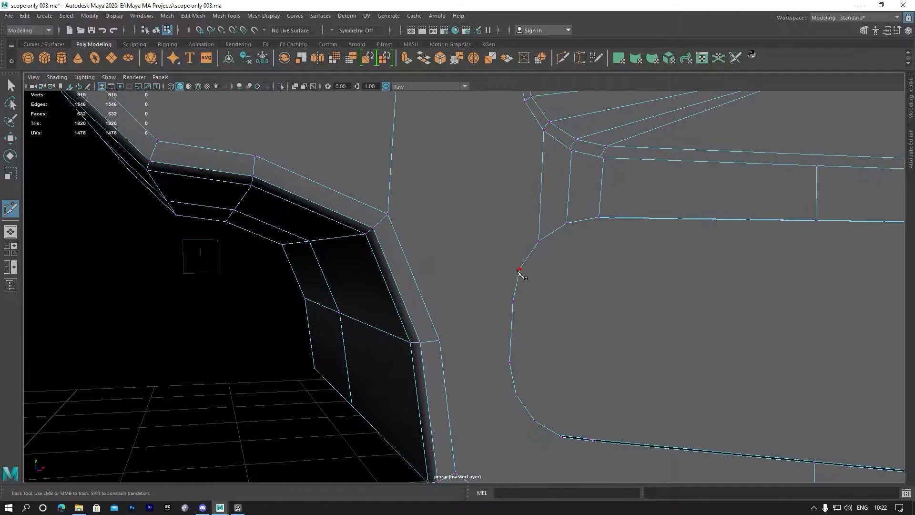
click(388, 214)
key(Return)
click(512, 302)
alt+drag(515, 360, 588, 359)
alt+middle_drag(351, 328, 513, 325)
click(453, 280)
click(400, 347)
right_click(494, 299)
click(455, 282)
alt+right_drag(466, 297, 653, 335)
Cut an edge from the lower rounded corner of the first lower cutout to the corner of the outer rim below it
alt+middle_drag(654, 336, 479, 363)
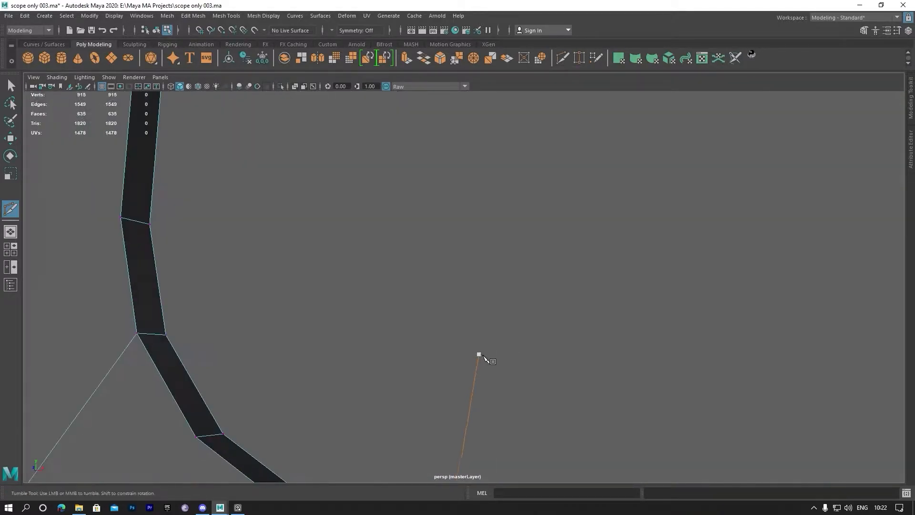
alt+middle_drag(427, 432, 502, 335)
alt+middle_drag(492, 204, 506, 247)
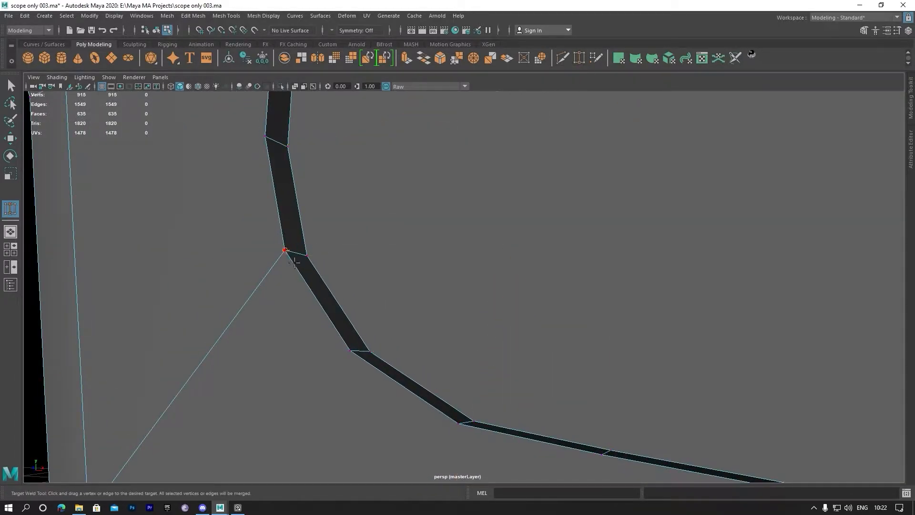
scroll(316, 293, down, 3)
alt+drag(317, 293, 234, 264)
alt+middle_drag(234, 263, 329, 283)
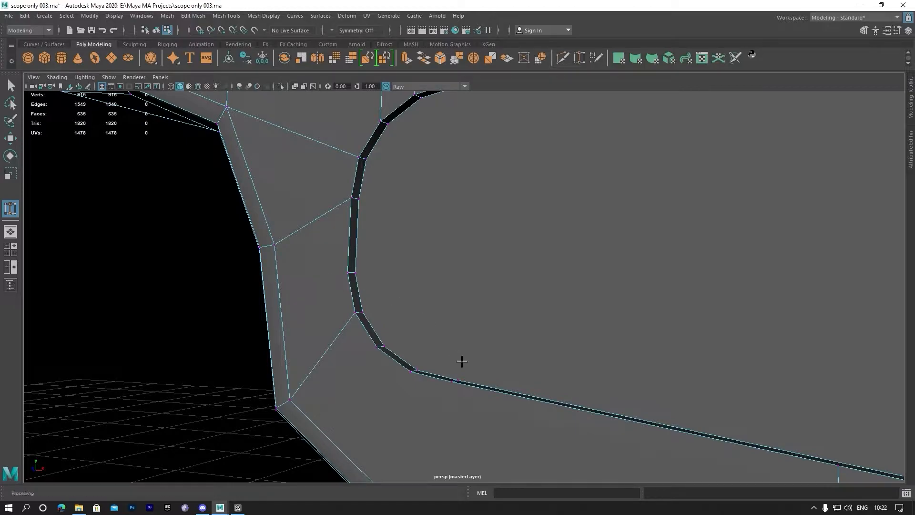
alt+middle_drag(461, 359, 454, 356)
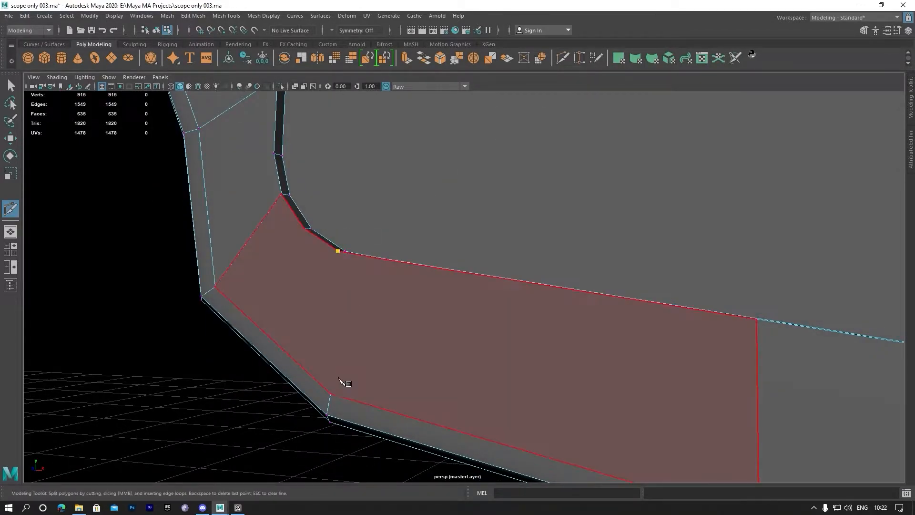
right_click(348, 371)
Insert two edge loops across the stock's outer rim near the rounded end of the first lower cutout
click(227, 15)
click(257, 88)
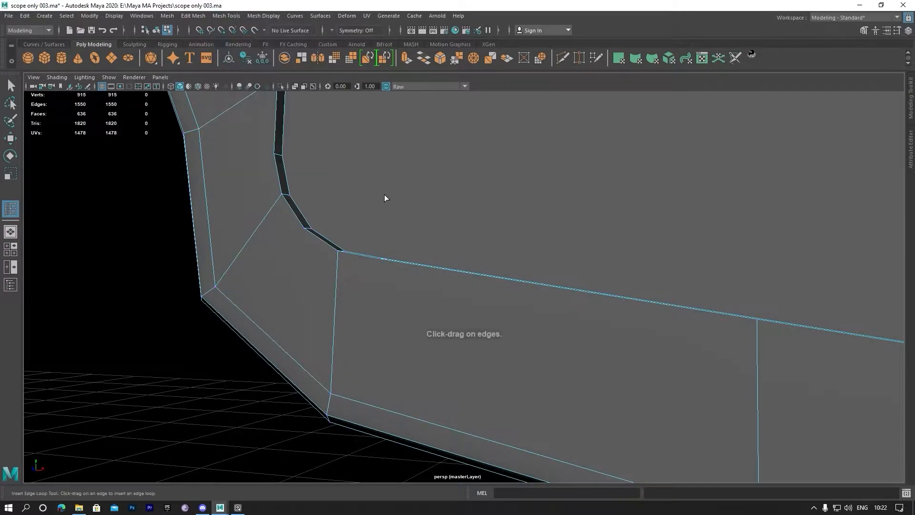
alt+drag(384, 193, 640, 270)
click(649, 266)
alt+drag(648, 226, 718, 252)
click(722, 311)
alt+drag(720, 312, 546, 119)
Use Multi-Cut to connect the new rim vertices to the nearest vertices on the lower cutout's rounded corner
scroll(589, 249, up, 5)
alt+middle_drag(590, 249, 507, 285)
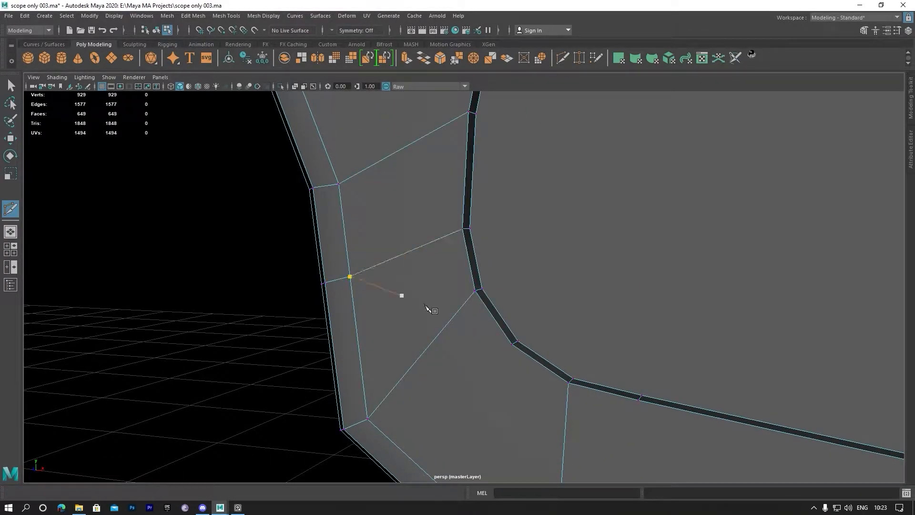
right_click(396, 293)
alt+middle_drag(397, 293, 387, 289)
click(479, 331)
alt+middle_drag(454, 356, 456, 302)
alt+drag(435, 300, 520, 248)
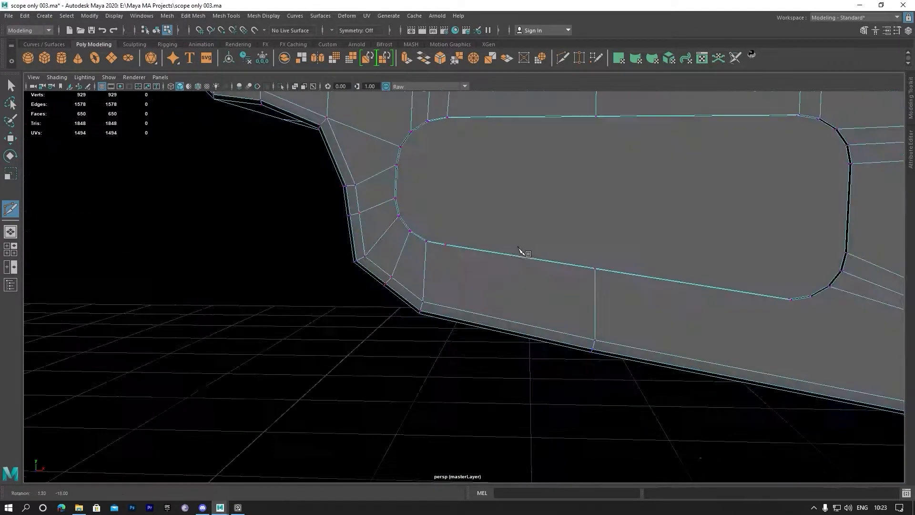
Cut from the middle strip edge below the triangle-filled cutout across its bevel to the centre vertex of the triangle fan
alt+middle_drag(574, 151, 522, 278)
alt+middle_drag(744, 224, 668, 339)
scroll(668, 339, up, 8)
alt+middle_drag(663, 434, 626, 337)
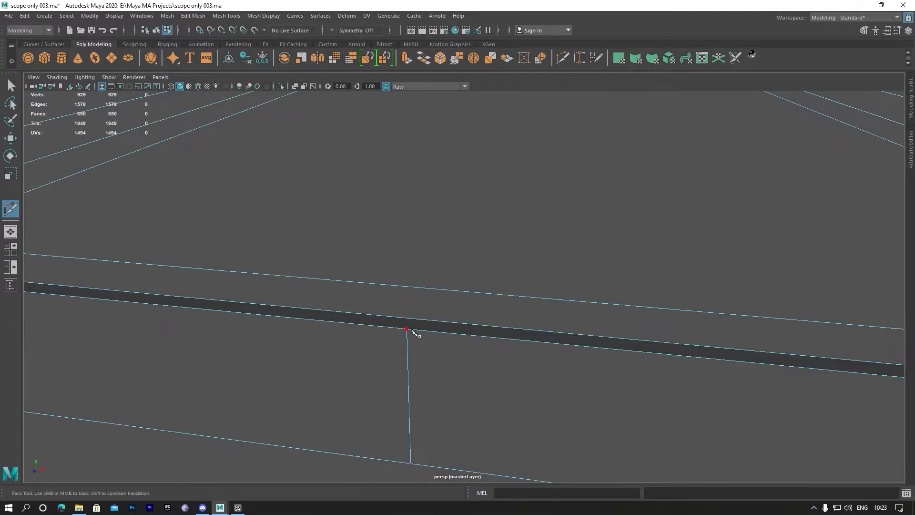
alt+middle_drag(501, 124, 472, 291)
alt+middle_drag(420, 386, 491, 280)
scroll(449, 210, down, 10)
Cut from the middle edge above the triangle-filled cutout across its upper bevel to the fan's centre vertex
scroll(460, 213, up, 4)
alt+drag(460, 212, 456, 168)
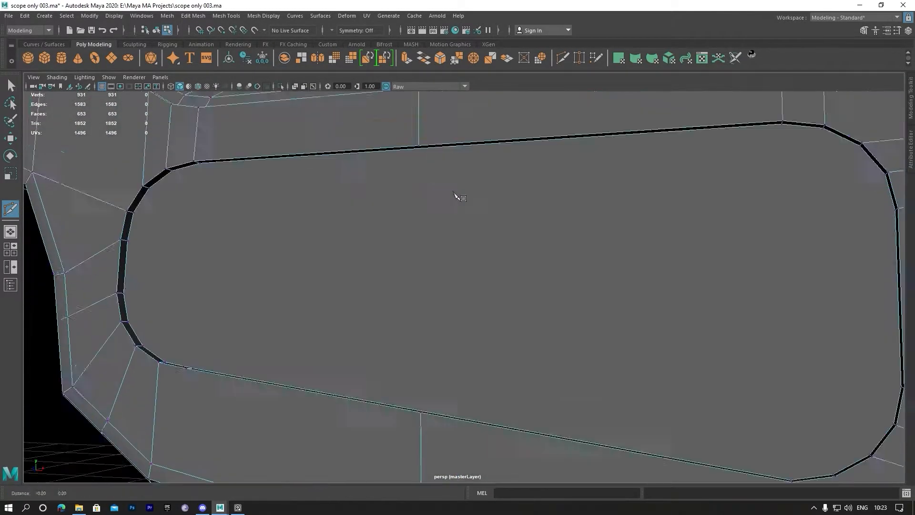
alt+middle_drag(455, 167, 426, 313)
alt+right_drag(426, 313, 566, 343)
click(227, 135)
scroll(228, 134, down, 5)
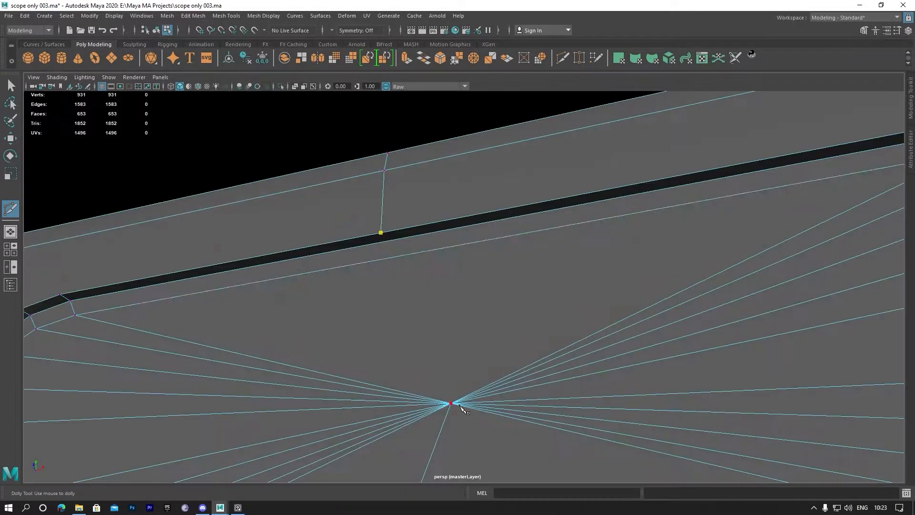
click(459, 407)
right_click(459, 408)
scroll(411, 385, down, 4)
Straighten the middle edge line through the triangle-filled cutout by scaling it flat and aligning it with the fan's centre
alt+drag(410, 385, 393, 339)
alt+middle_drag(392, 339, 324, 205)
alt+drag(393, 351, 307, 350)
alt+middle_drag(308, 350, 363, 293)
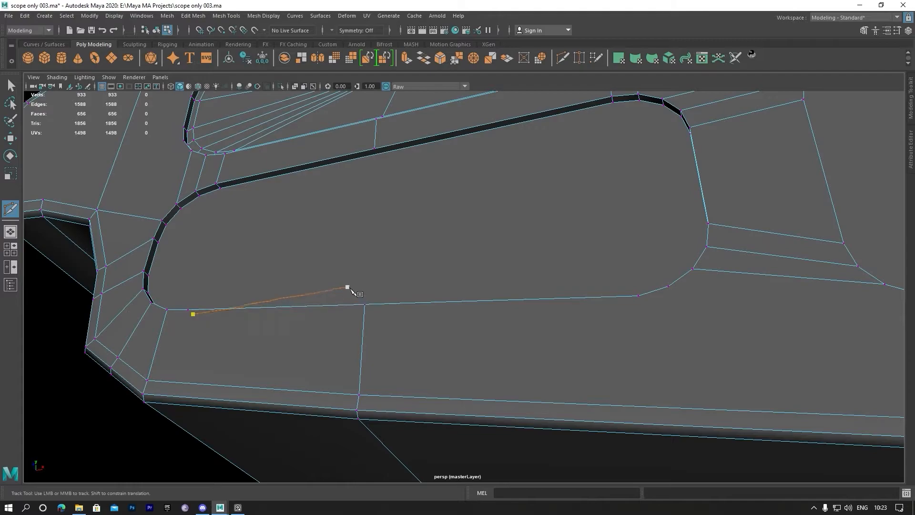
scroll(320, 276, down, 8)
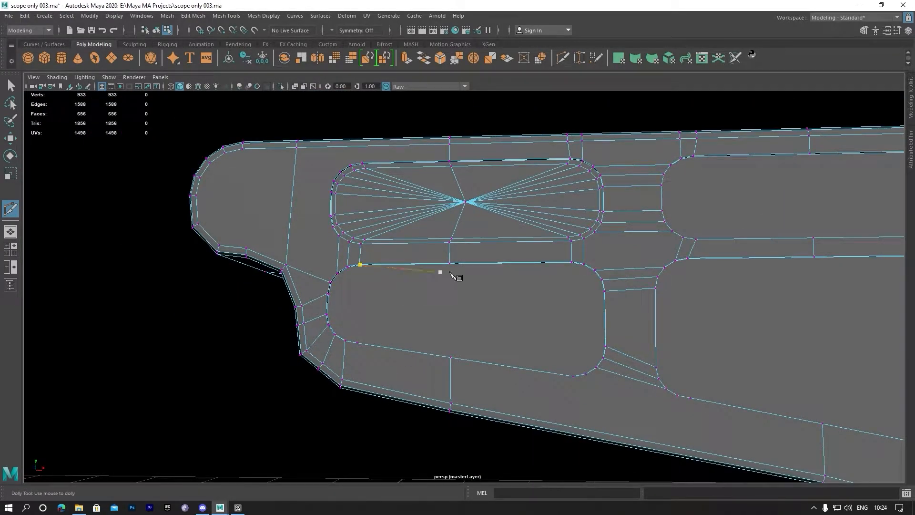
alt+middle_drag(440, 278, 496, 248)
shift+right_drag(455, 185, 463, 141)
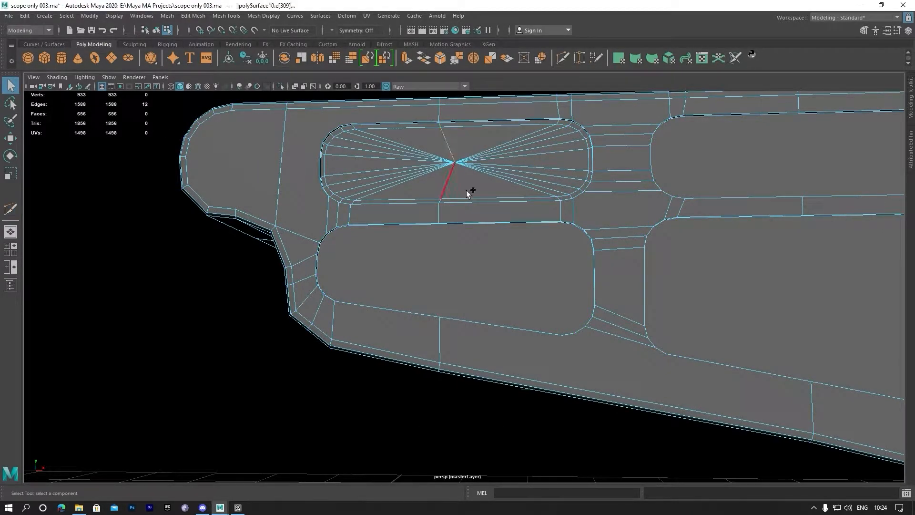
key(r)
drag(505, 190, 414, 198)
drag(506, 196, 459, 201)
alt+right_drag(459, 200, 654, 242)
alt+middle_drag(504, 190, 502, 218)
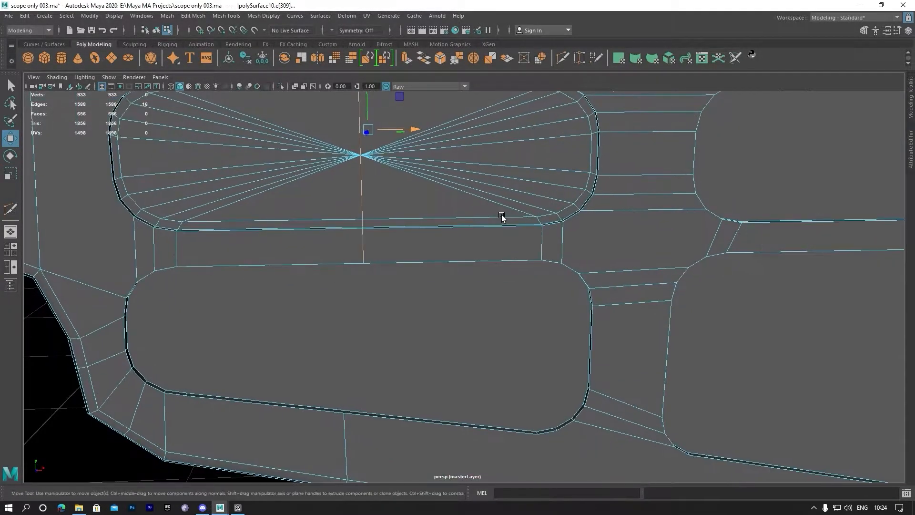
Move the middle edge beneath the first lower cutout sideways towards the straightened centre line
alt+drag(390, 285, 382, 249)
drag(398, 320, 428, 324)
drag(382, 279, 376, 305)
scroll(384, 288, down, 3)
Fine-position the edge beneath the first lower cutout in the front view, in line with the edges above it
key(space)
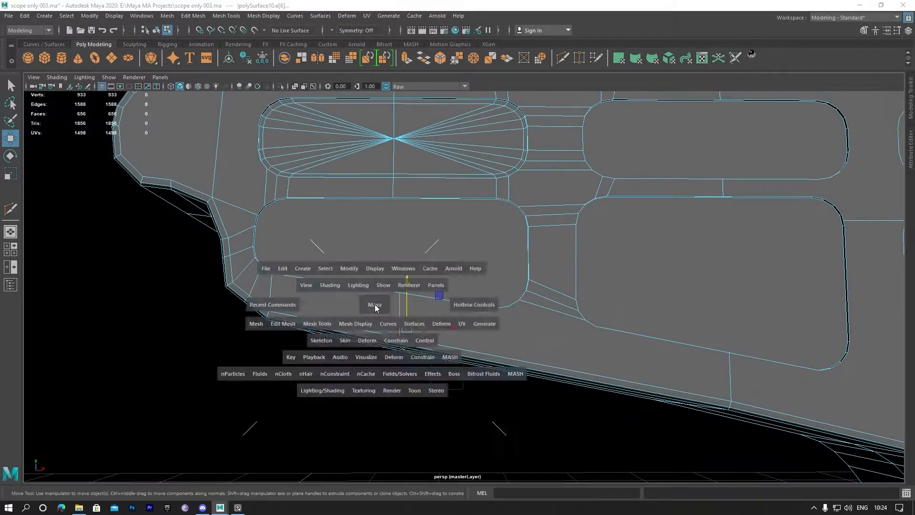
key(space)
key(space)
key(space)
mouse_move(345, 356)
alt+right_down()
mouse_move(287, 356)
mouse_move(345, 356)
alt+right_up()
alt+middle_drag(95, 225, 523, 286)
alt+middle_drag(282, 366, 712, 234)
scroll(416, 285, down, 4)
scroll(416, 285, up, 11)
alt+middle_drag(192, 218, 344, 267)
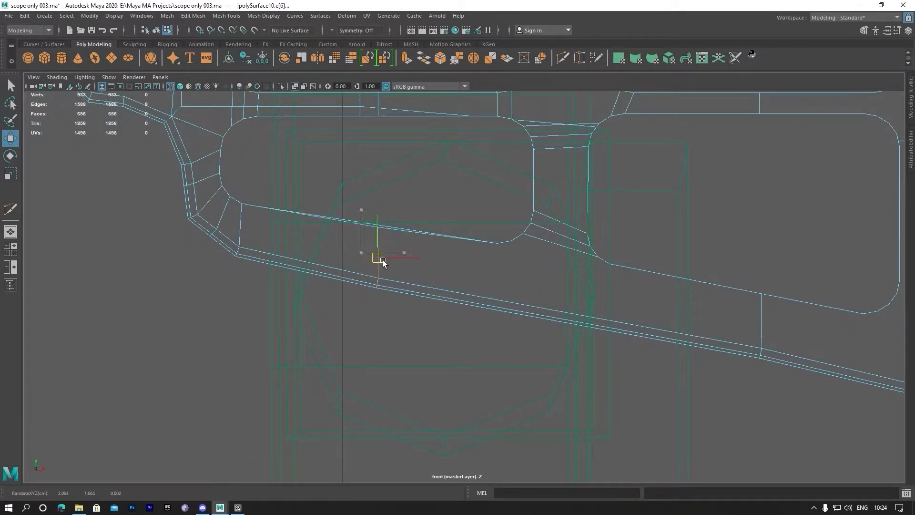
key(space)
key(space)
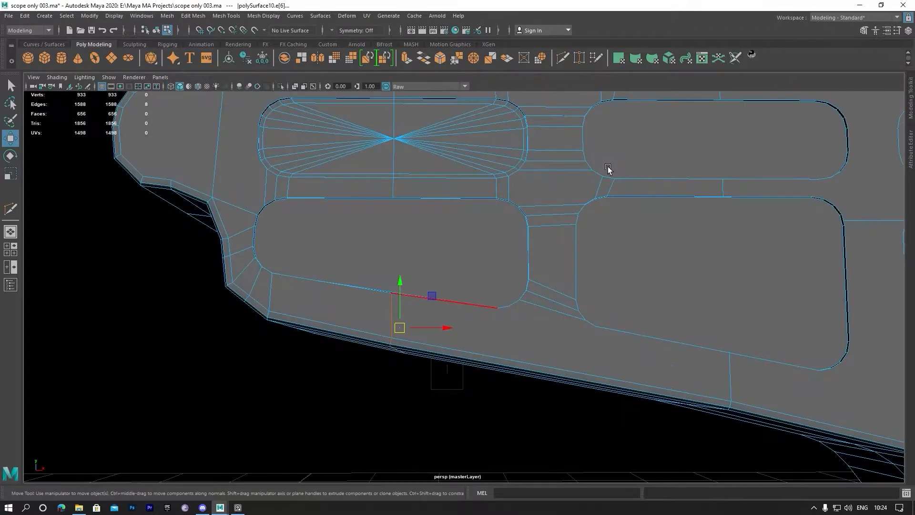
Select and delete the triangle-fan faces filling the upper cutout
alt+right_drag(608, 167, 727, 288)
alt+drag(727, 288, 394, 188)
right_drag(388, 158, 476, 231)
click(408, 204)
alt+drag(476, 231, 478, 270)
alt+right_drag(478, 271, 448, 270)
alt+drag(447, 270, 490, 266)
ctrl+drag(405, 187, 294, 341)
alt+drag(435, 305, 436, 262)
key(Delete)
scroll(435, 262, up, 5)
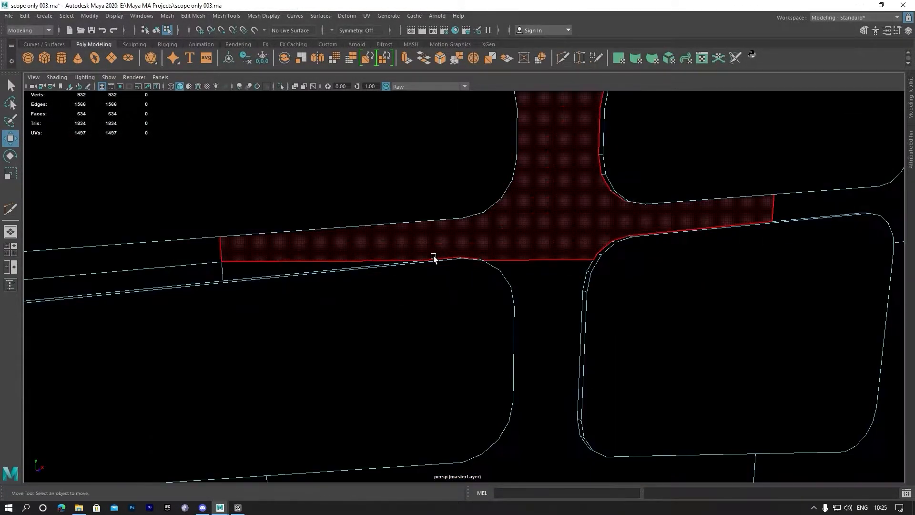
scroll(411, 260, down, 3)
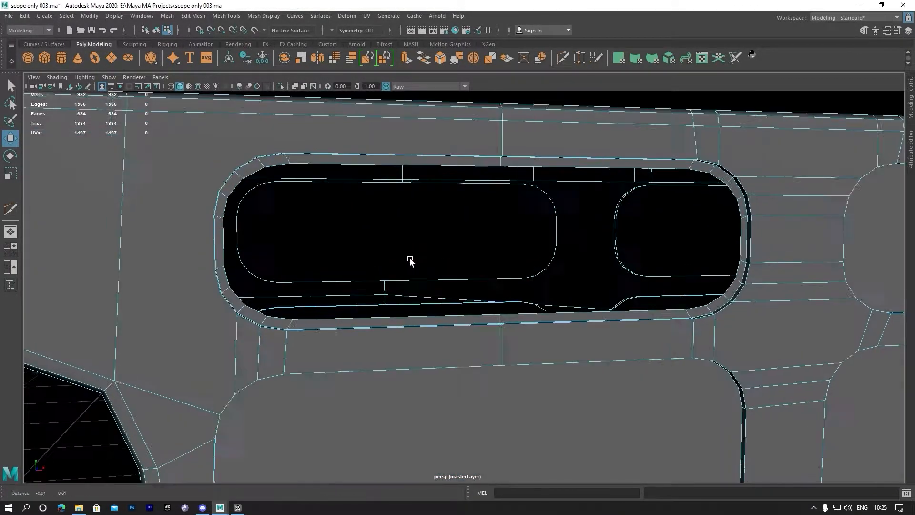
Box-select the faces on one half of the stock in the side view
alt+right_drag(410, 261, 364, 262)
alt+drag(364, 261, 474, 273)
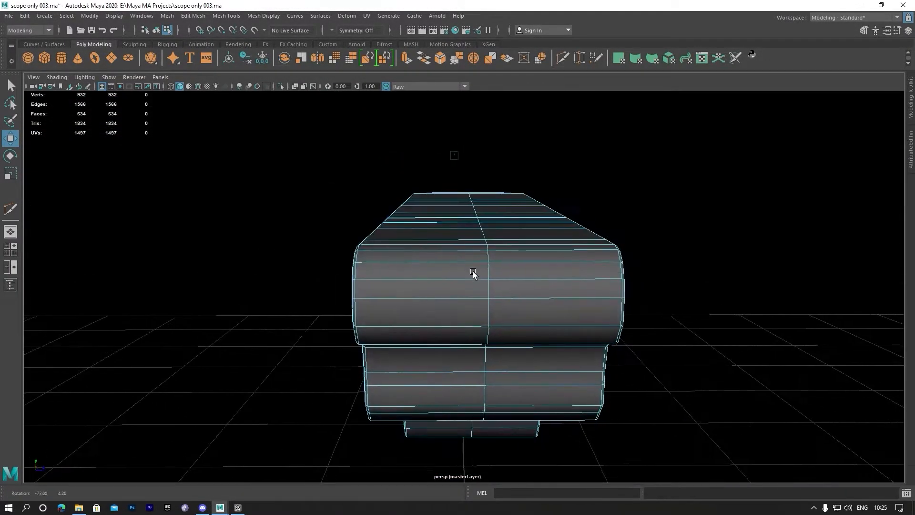
key(space)
key(space)
key(space)
drag(652, 173, 662, 218)
key(space)
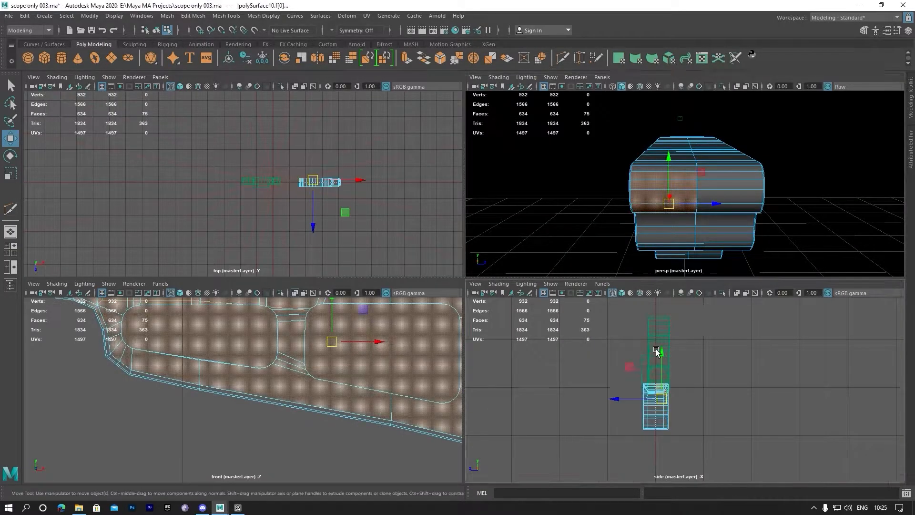
scroll(418, 289, down, 3)
alt+right_drag(417, 287, 687, 323)
alt+middle_drag(620, 347, 723, 278)
alt+right_drag(723, 278, 574, 271)
alt+middle_drag(574, 272, 589, 208)
drag(521, 119, 395, 476)
key(space)
key(space)
Bridge the open edges along the stock's underside and fill the remaining hole
alt+drag(479, 240, 563, 279)
alt+middle_drag(563, 279, 447, 280)
alt+drag(448, 281, 450, 235)
right_click(382, 196)
alt+drag(387, 178, 447, 301)
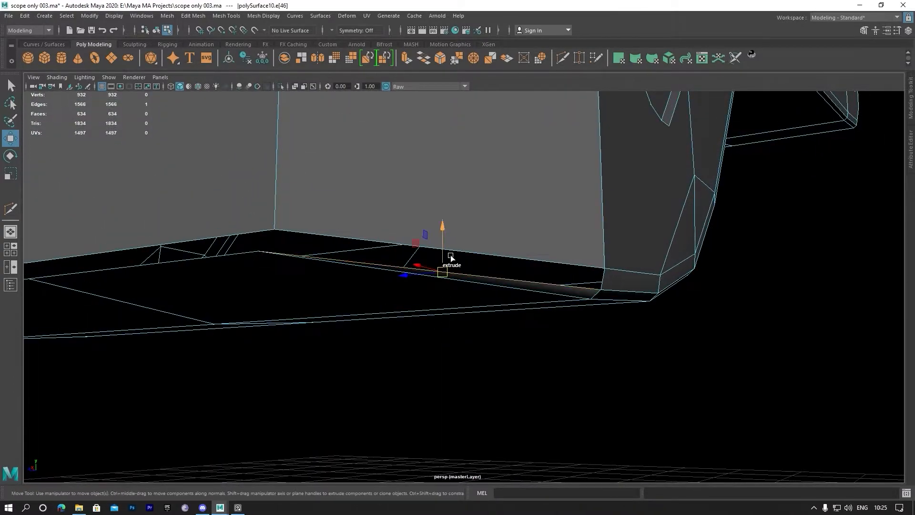
click(195, 16)
click(204, 58)
click(233, 239)
click(166, 15)
click(191, 85)
Cut a centre line around the end of the stock with Multi-Cut, joining it to the centre edge on top
alt+drag(297, 149, 355, 209)
click(354, 209)
alt+drag(462, 214, 497, 229)
alt+middle_drag(480, 198, 418, 151)
alt+right_drag(451, 305, 448, 156)
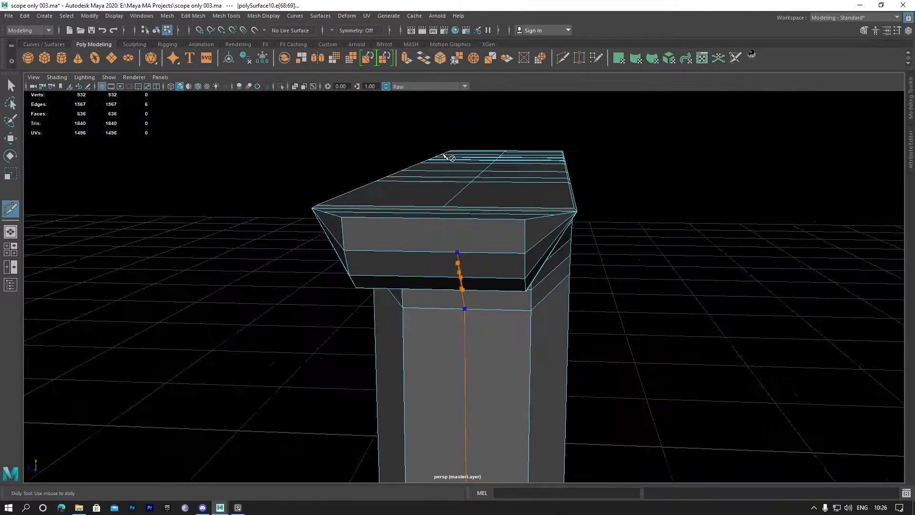
alt+drag(448, 186, 462, 231)
alt+middle_drag(462, 231, 508, 114)
alt+right_drag(508, 114, 547, 205)
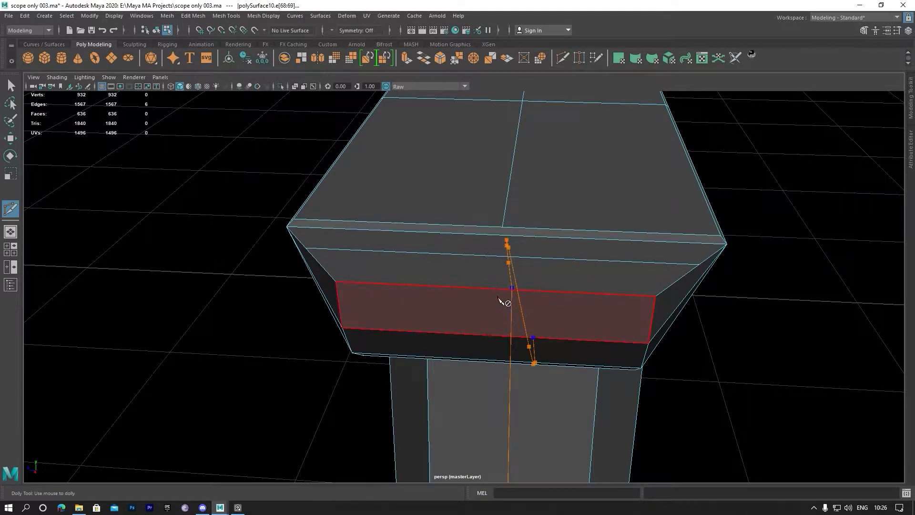
alt+drag(497, 401, 501, 335)
alt+right_drag(477, 248, 499, 267)
alt+drag(486, 363, 479, 248)
alt+middle_drag(479, 377, 508, 399)
alt+drag(507, 396, 459, 311)
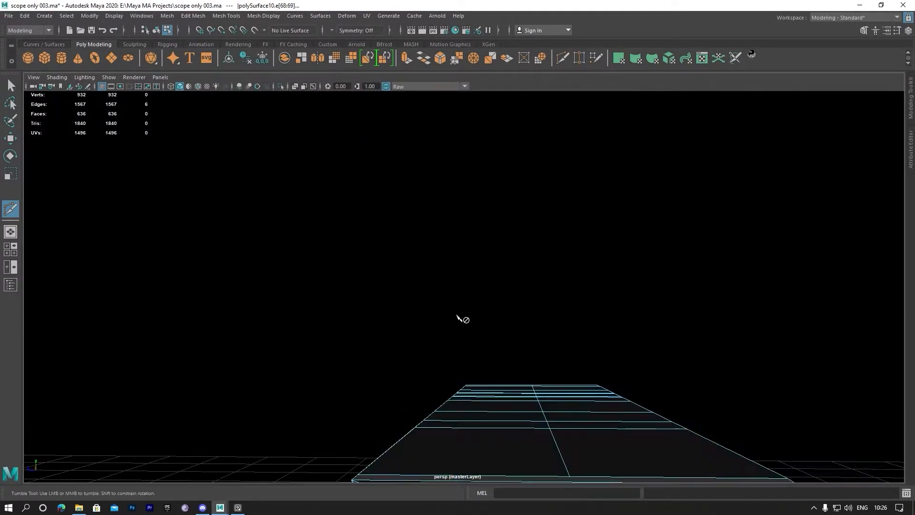
alt+middle_drag(529, 401, 511, 295)
alt+drag(523, 286, 537, 325)
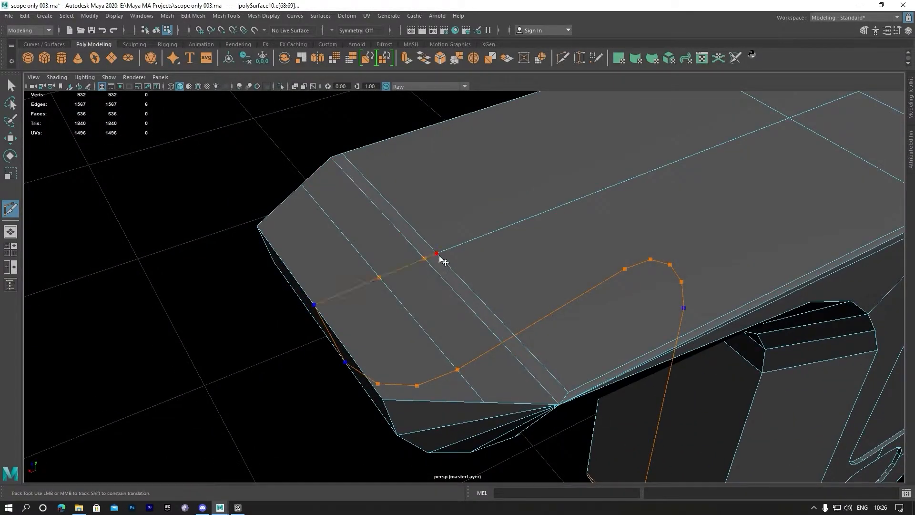
scroll(450, 270, down, 2)
right_drag(476, 244, 476, 204)
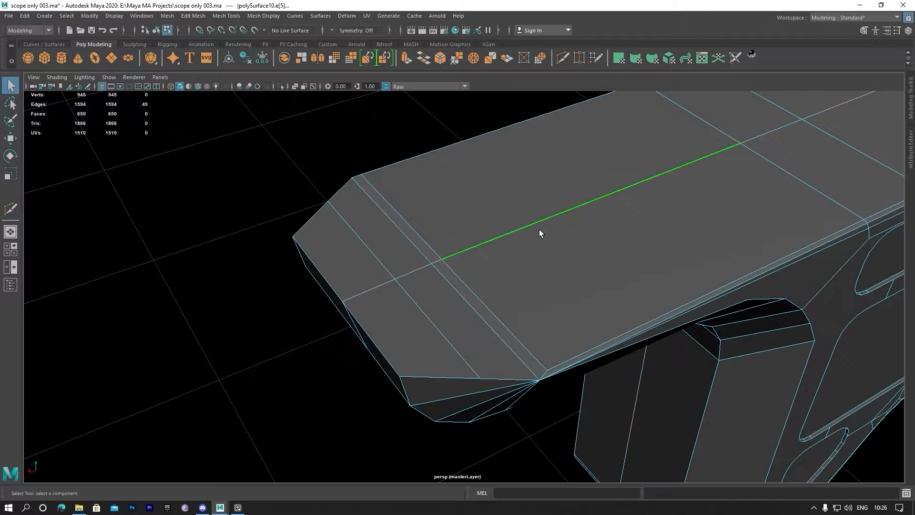
Box-select the faces on one half of the stock in the side view and delete them
alt+drag(540, 233, 596, 236)
key(w)
key(space)
key(space)
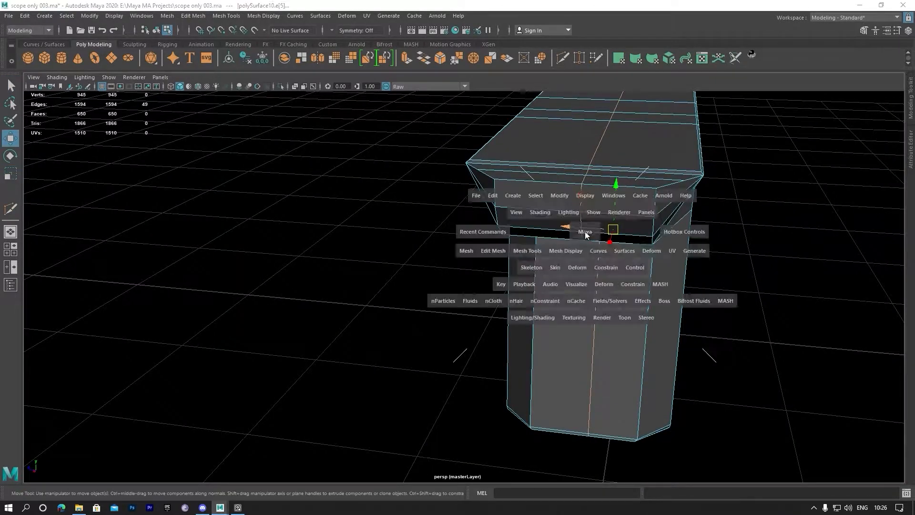
right_drag(399, 243, 399, 279)
drag(484, 124, 403, 425)
key(space)
key(space)
key(Delete)
Try extruding the open upper cutout's border edge loop and filling the opening with a single face
alt+drag(593, 225, 482, 288)
scroll(458, 290, up, 4)
right_drag(422, 243, 420, 219)
double_click(420, 306)
click(195, 16)
mouse_move(167, 16)
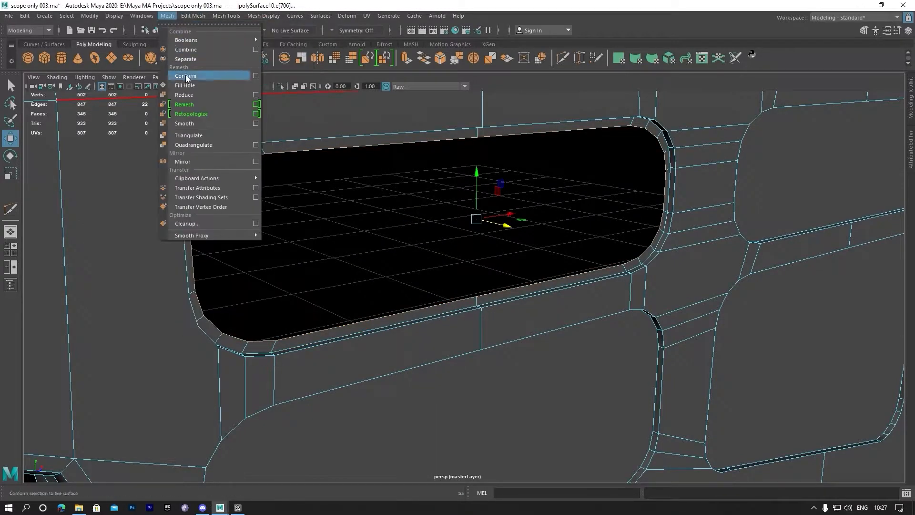
click(191, 77)
Try to inset the upper cutout's fill face by extruding it and scaling it inward
scroll(269, 196, up, 3)
right_drag(250, 199, 250, 236)
click(266, 194)
alt+middle_drag(263, 186, 332, 203)
key(r)
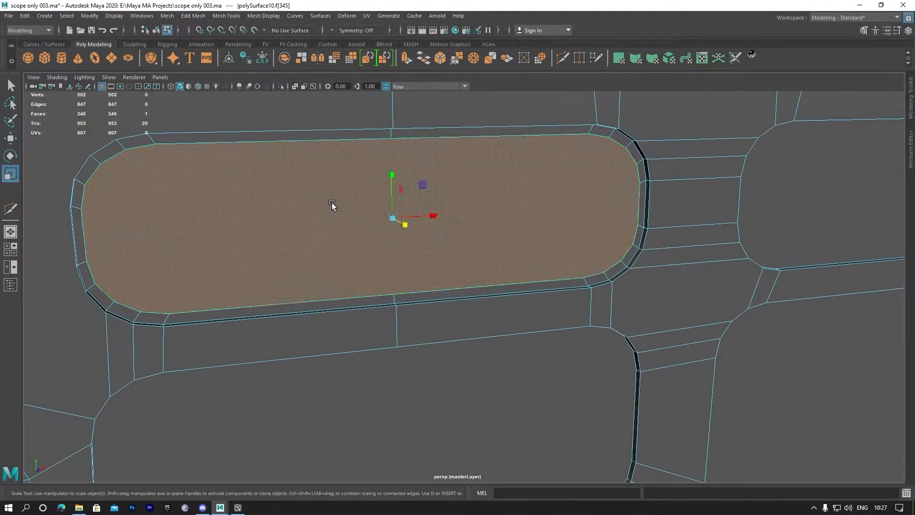
shift+drag(393, 219, 380, 222)
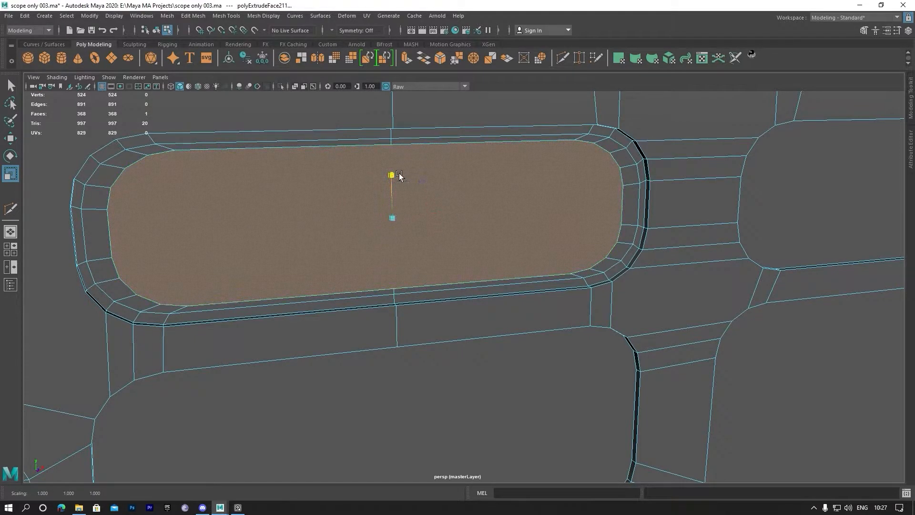
drag(400, 176, 399, 181)
shift+drag(393, 222, 356, 220)
drag(397, 177, 357, 168)
Undo the inset extrusions on the upper cutout's fill face
scroll(393, 193, down, 3)
key(q)
scroll(380, 164, down, 5)
key(r)
scroll(356, 188, up, 5)
alt+middle_drag(358, 167, 469, 165)
alt+drag(469, 165, 500, 147)
alt+middle_drag(515, 144, 507, 215)
key(ctrl+z)
key(ctrl+z)
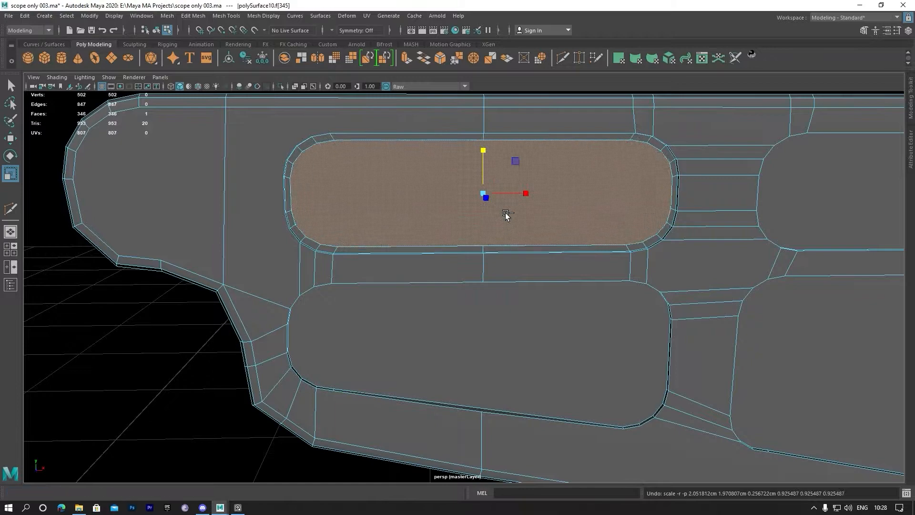
key(ctrl+z)
Try insetting the faces of the first two lower cutouts with a narrow extruded border
alt+middle_drag(501, 329, 455, 253)
click(483, 286)
click(625, 265)
shift+drag(654, 284, 652, 285)
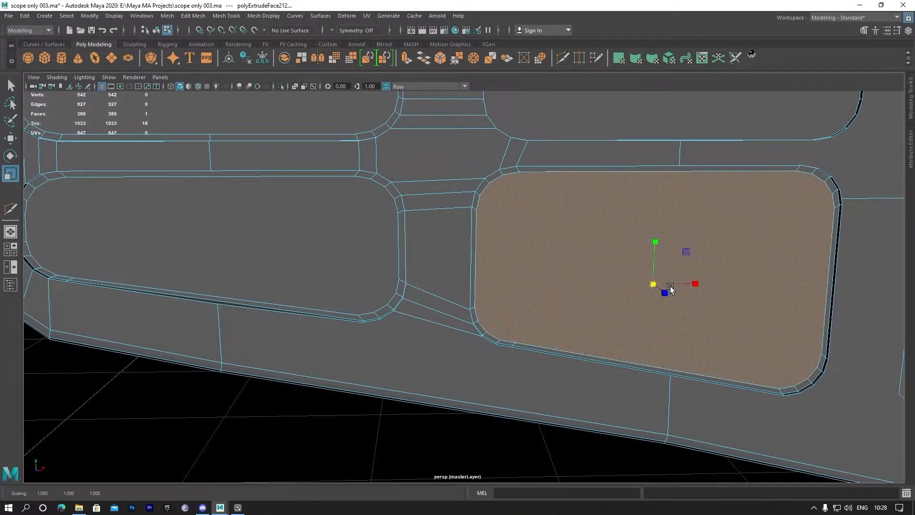
click(229, 254)
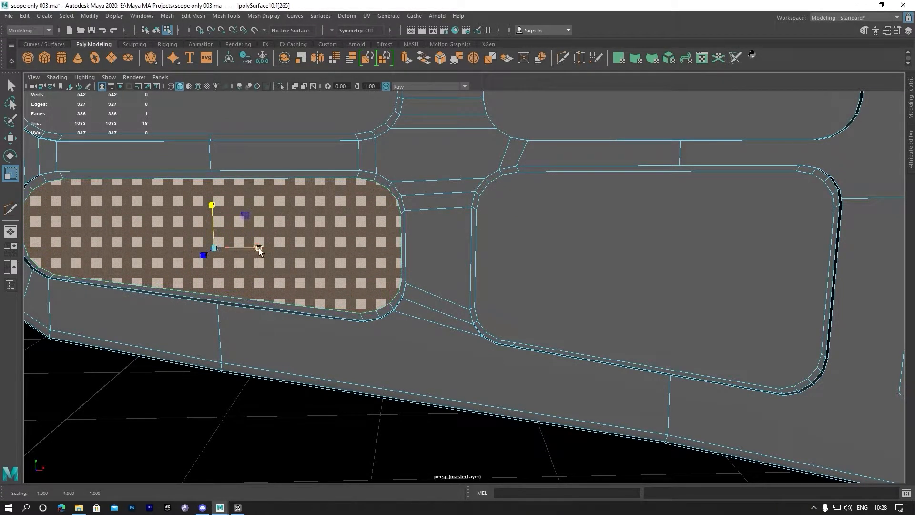
Try insetting the faces of the next two upper cutouts with a narrow extruded border
alt+middle_drag(634, 110, 516, 222)
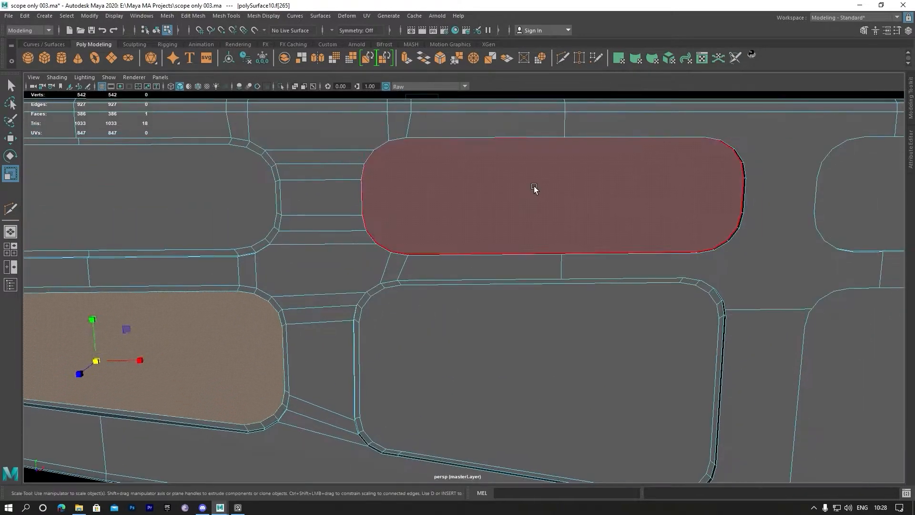
click(548, 193)
shift+drag(559, 198, 554, 198)
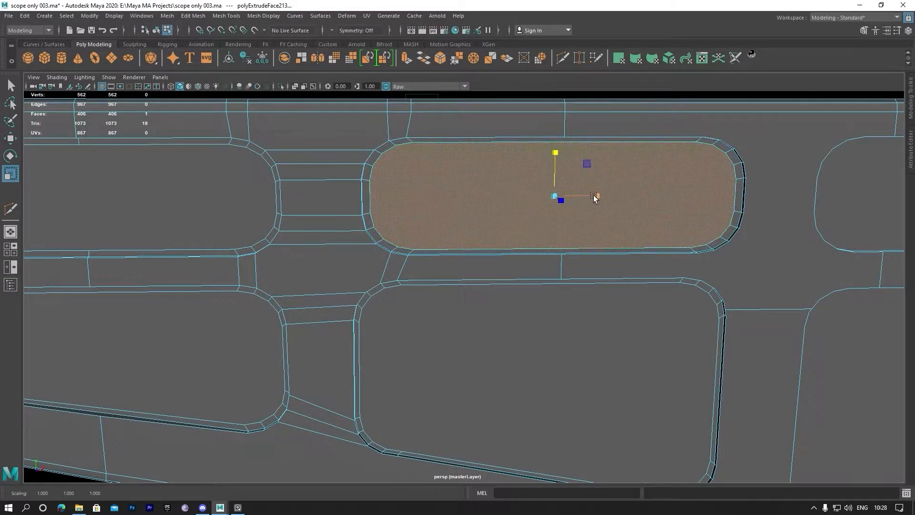
alt+middle_drag(600, 193, 379, 168)
click(614, 171)
shift+drag(615, 171, 610, 170)
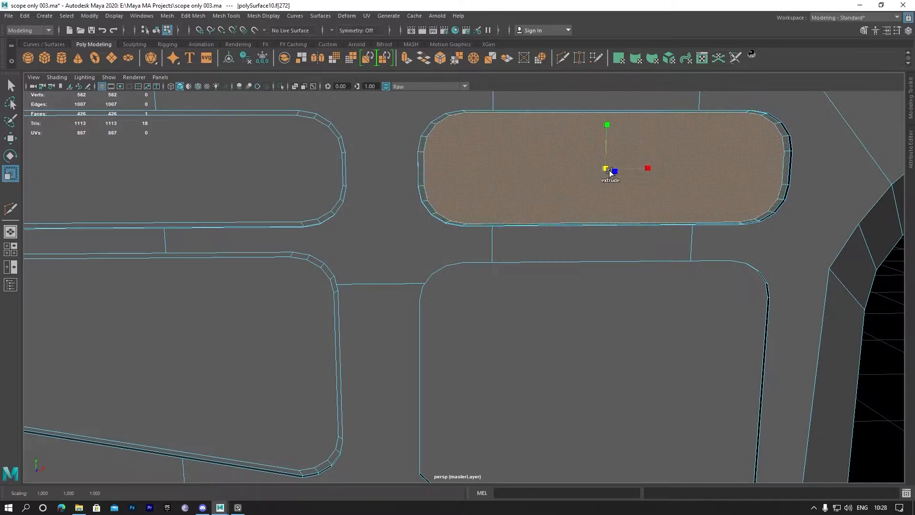
alt+middle_drag(607, 201, 589, 118)
alt+drag(588, 119, 607, 163)
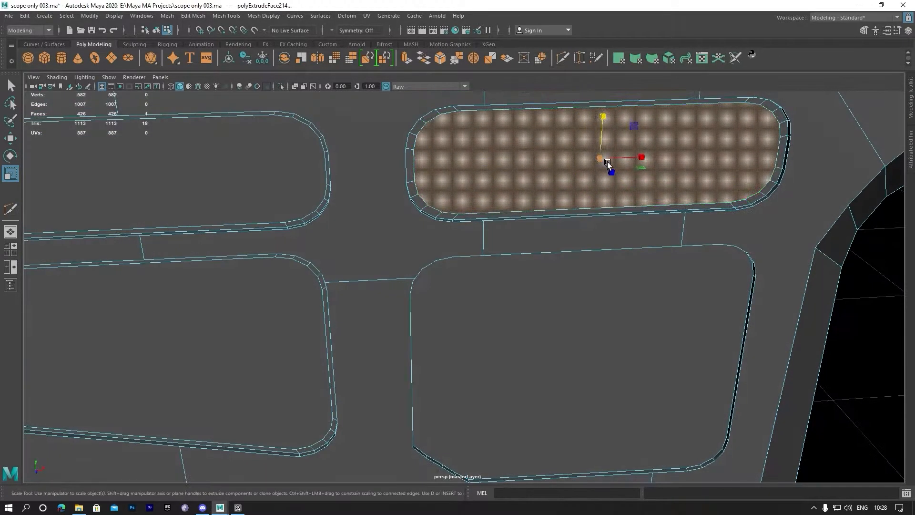
Try insetting the large lower cutout face nearest the butt end with a narrow extruded border
alt+middle_drag(611, 162, 588, 71)
click(560, 217)
shift+drag(559, 282, 554, 282)
drag(561, 243, 567, 247)
alt+middle_drag(570, 286, 531, 143)
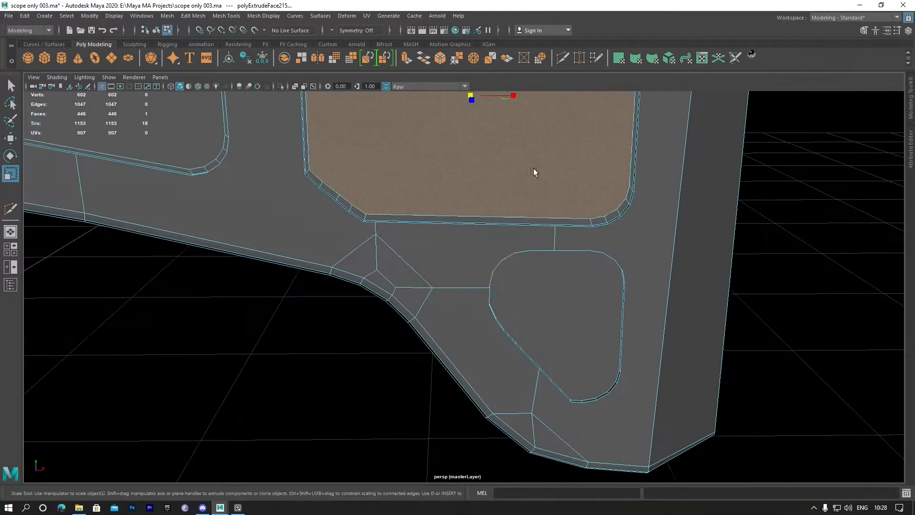
Try to inset the face of the small triangular cutout by extruding it
click(558, 326)
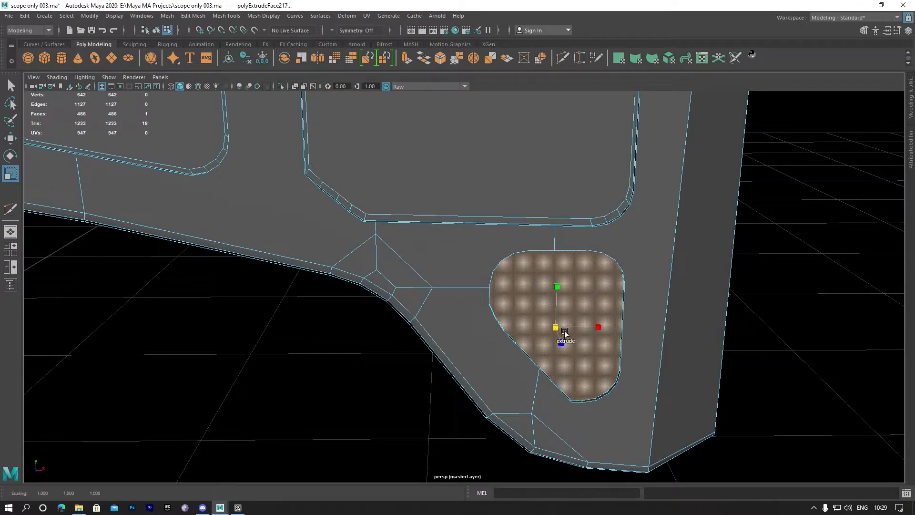
alt+middle_drag(565, 269, 491, 184)
alt+drag(491, 184, 504, 176)
alt+right_drag(504, 176, 563, 183)
alt+middle_drag(564, 183, 524, 231)
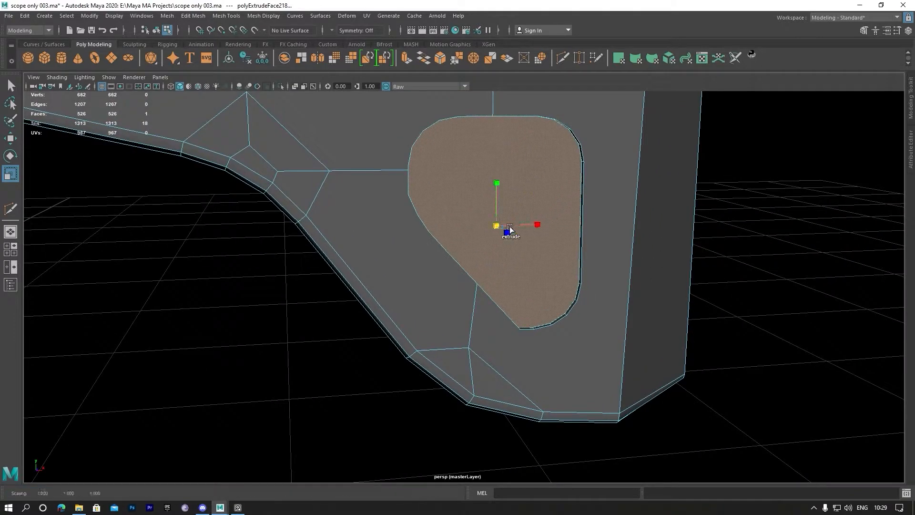
click(601, 149)
click(513, 172)
Retry scaling the extruded triangular cutout face inward to form a narrow, even border
alt+drag(513, 171, 405, 241)
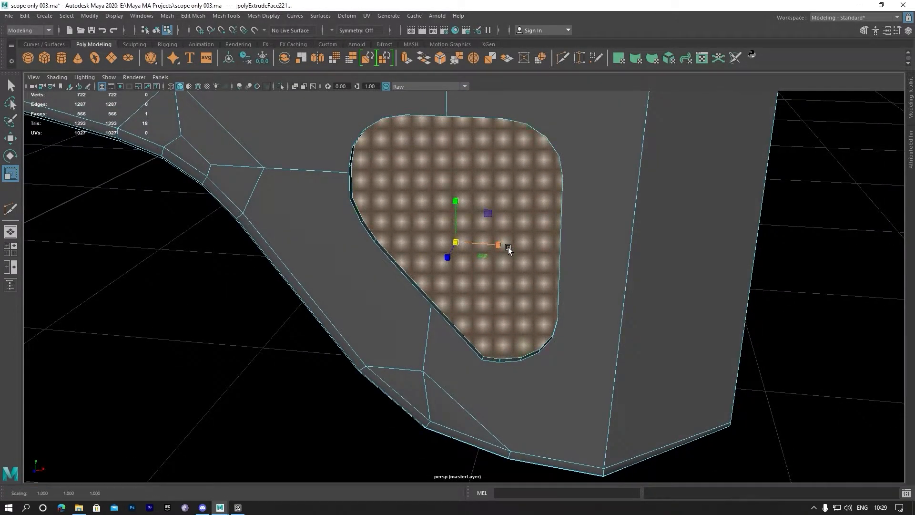
drag(504, 251, 469, 246)
key(ctrl+z)
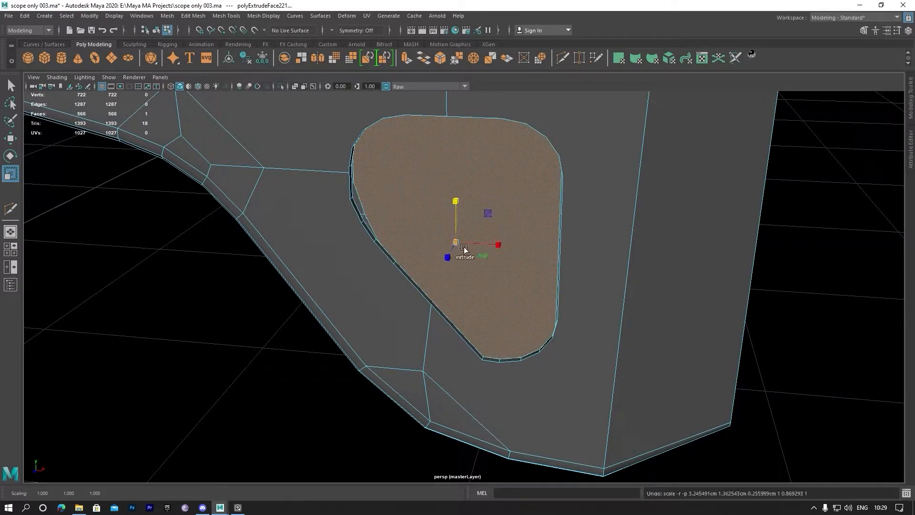
drag(453, 244, 348, 229)
key(ctrl+z)
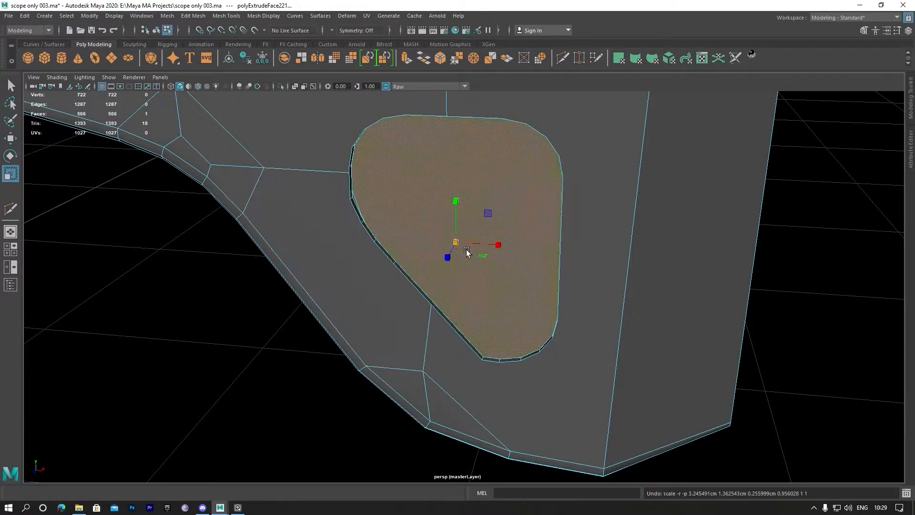
drag(445, 246, 389, 243)
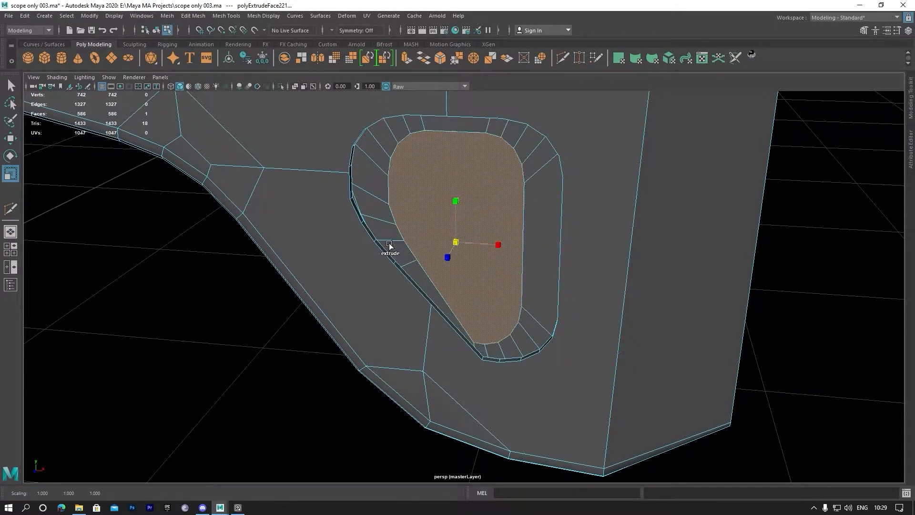
drag(508, 246, 476, 194)
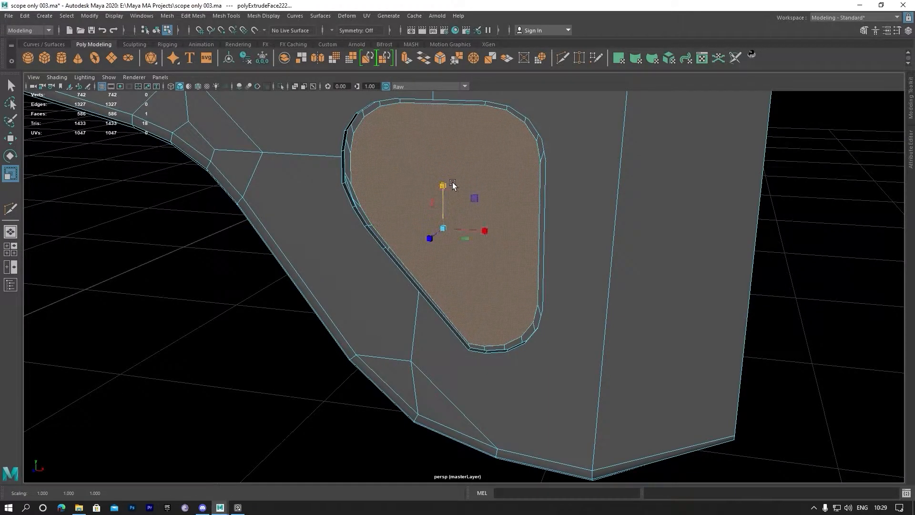
Examine the inset border along the lower edge of the large cutout above the triangular one
scroll(453, 186, down, 3)
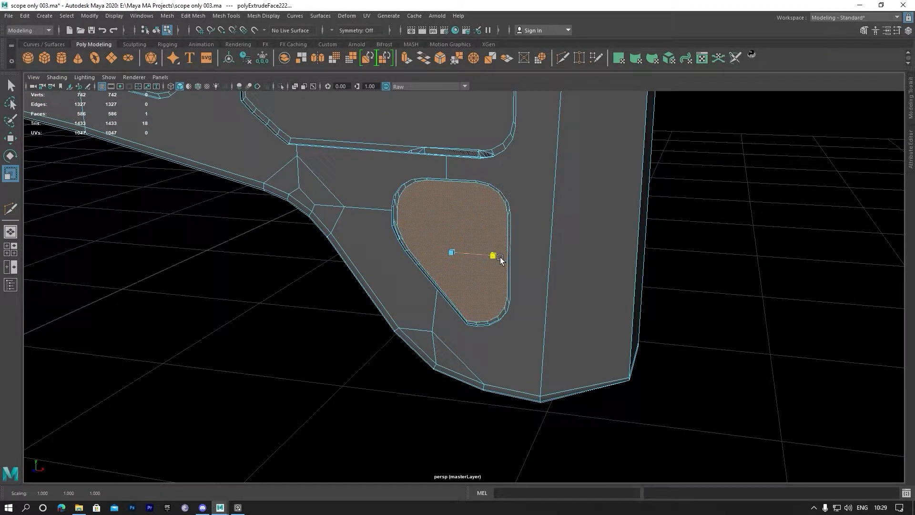
scroll(474, 231, up, 3)
alt+middle_drag(423, 153, 484, 263)
scroll(476, 238, down, 4)
scroll(481, 292, up, 5)
alt+drag(481, 292, 493, 263)
alt+middle_drag(493, 263, 519, 285)
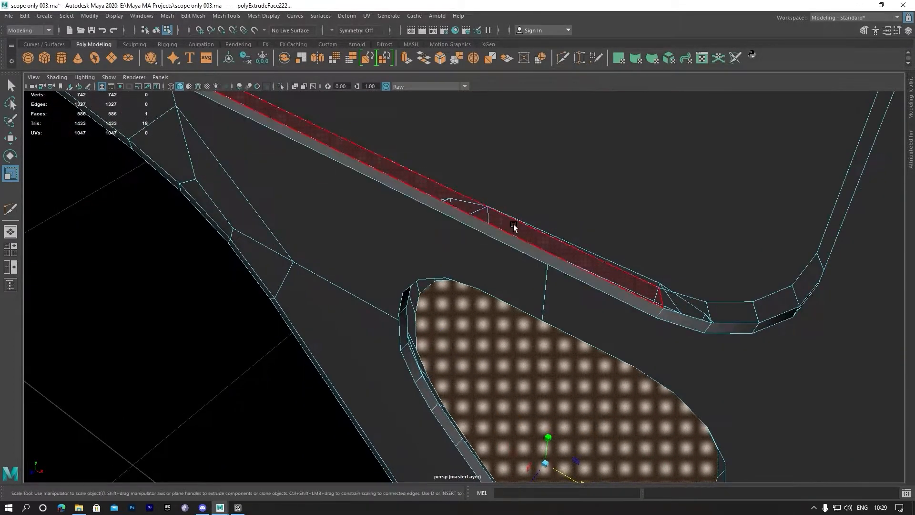
scroll(515, 226, down, 3)
mouse_move(517, 227)
alt+mouse_down()
mouse_move(491, 227)
mouse_move(525, 219)
alt+mouse_up()
scroll(548, 216, up, 3)
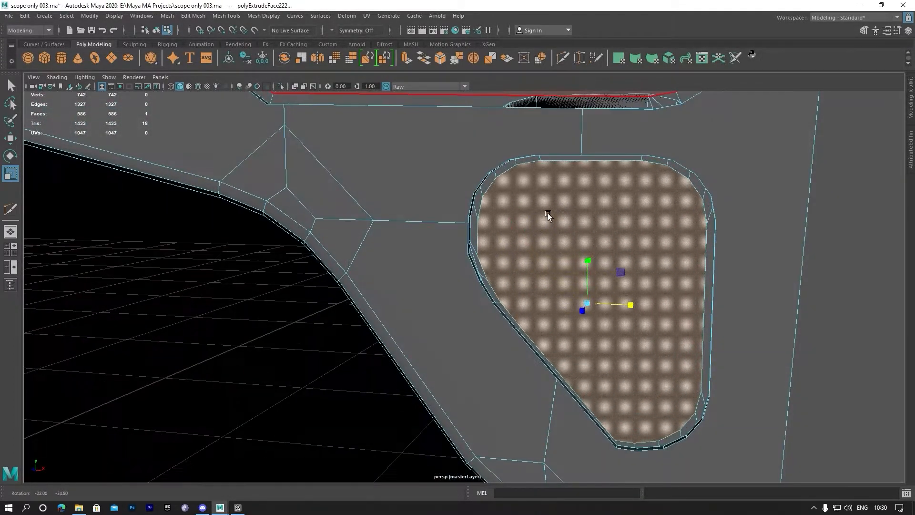
Undo the latest inset extrusions on the triangular cutout and recheck the large cutout's border
scroll(525, 216, down, 2)
key(ctrl+z)
scroll(515, 219, down, 3)
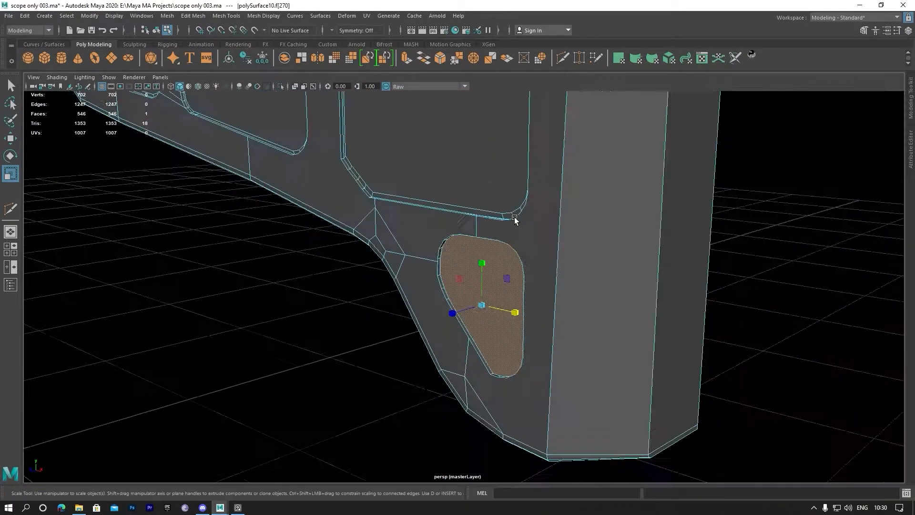
alt+drag(515, 219, 521, 265)
scroll(620, 265, up, 5)
scroll(486, 245, down, 3)
scroll(530, 271, up, 3)
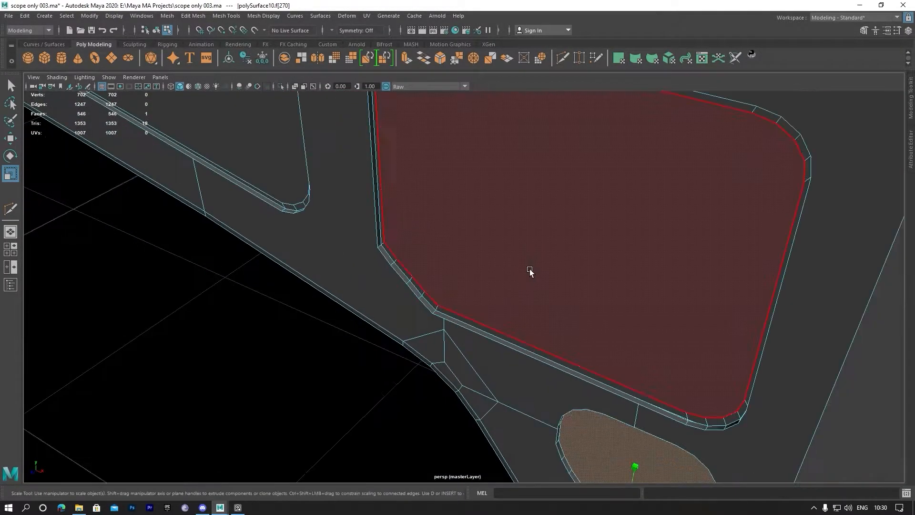
scroll(539, 271, down, 3)
Undo the inset extrusions on the remaining cutouts and the fill of the upper cutout
key(ctrl+z)
key(ctrl+z)
key(ctrl+z)
key(ctrl+z)
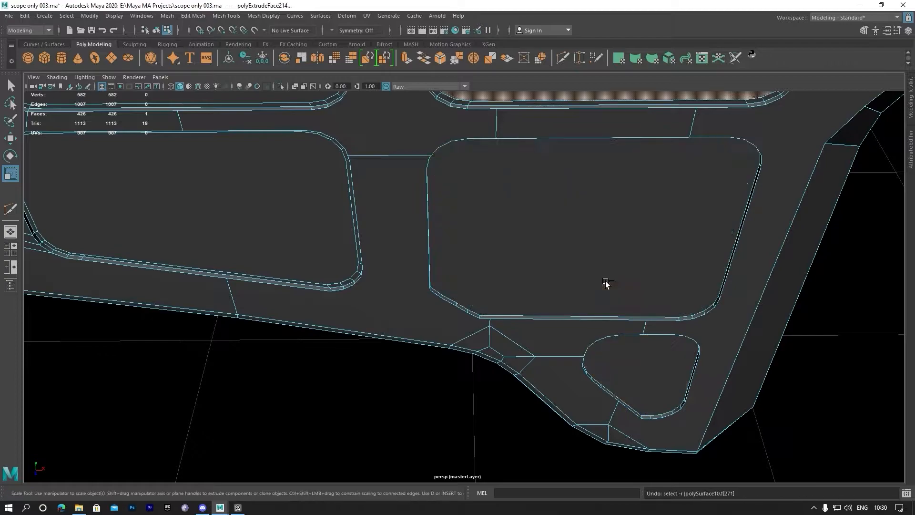
key(ctrl+z)
key(ctrl+z)
key(ctrl+z)
key(ctrl+z)
key(ctrl+z)
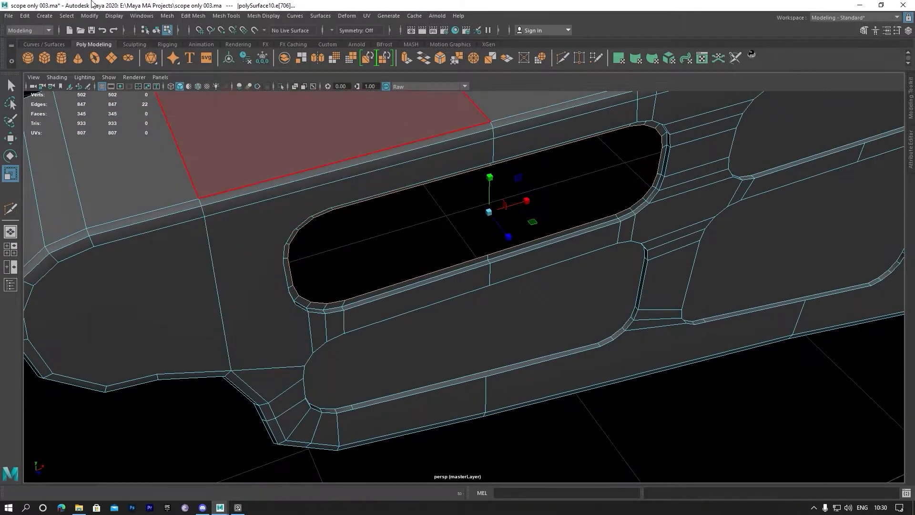
Redo the upper cutout's fill briefly, and undo both the fill and its border extrusion
click(122, 32)
key(shift+z)
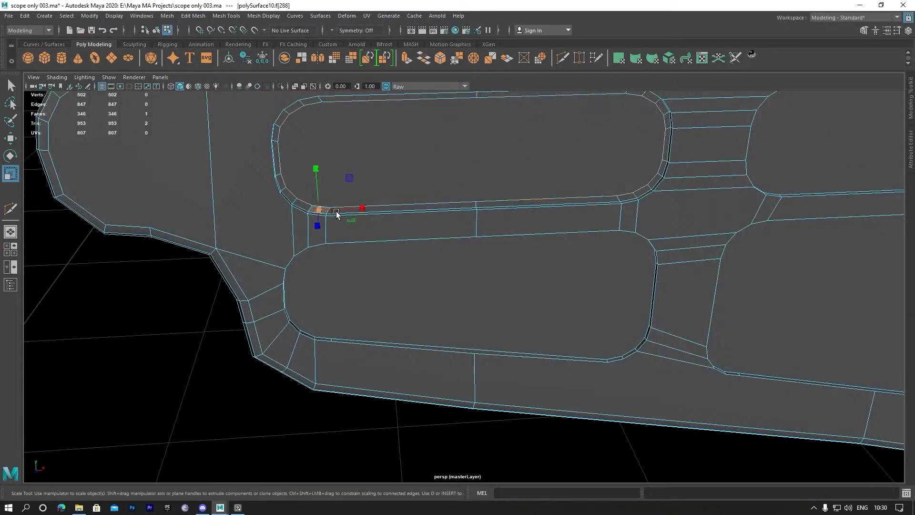
key(ctrl+z)
key(ctrl+z)
key(ctrl+z)
key(ctrl+z)
key(ctrl+z)
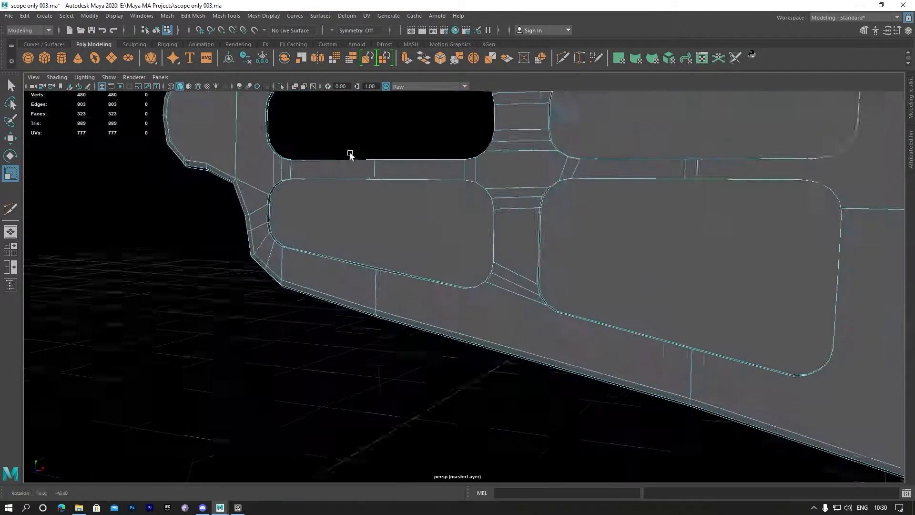
alt+right_drag(352, 153, 594, 291)
alt+drag(594, 291, 217, 224)
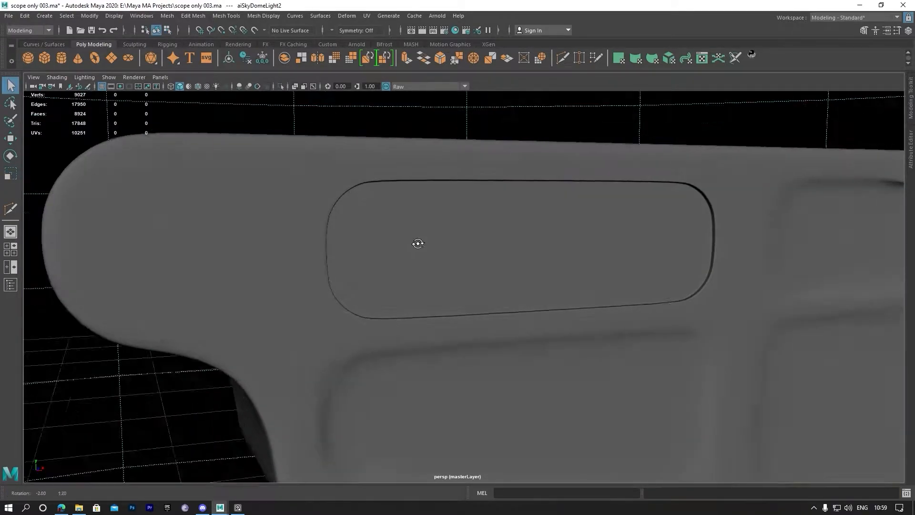
Select the stock and examine the bevelled groove around the upper cutout near its rounded end
alt+drag(416, 243, 388, 245)
alt+middle_drag(388, 245, 305, 192)
alt+drag(305, 192, 348, 238)
alt+middle_drag(348, 239, 348, 294)
alt+drag(347, 294, 364, 286)
alt+right_drag(363, 286, 409, 230)
click(308, 261)
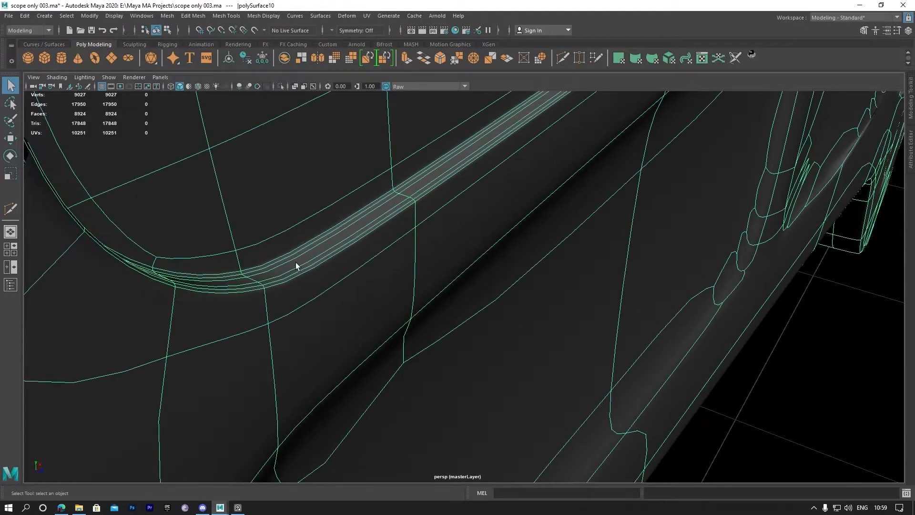
scroll(324, 245, down, 8)
alt+drag(342, 231, 315, 229)
alt+middle_drag(315, 228, 358, 255)
alt+middle_drag(398, 224, 327, 249)
alt+drag(327, 249, 405, 258)
Compare the upper cutout's border in unsmoothed and smoothed display, and deselect the stock
scroll(444, 262, up, 3)
key(1)
scroll(445, 281, up, 4)
alt+middle_drag(444, 281, 460, 245)
alt+drag(460, 246, 450, 227)
alt+middle_drag(602, 157, 615, 206)
key(3)
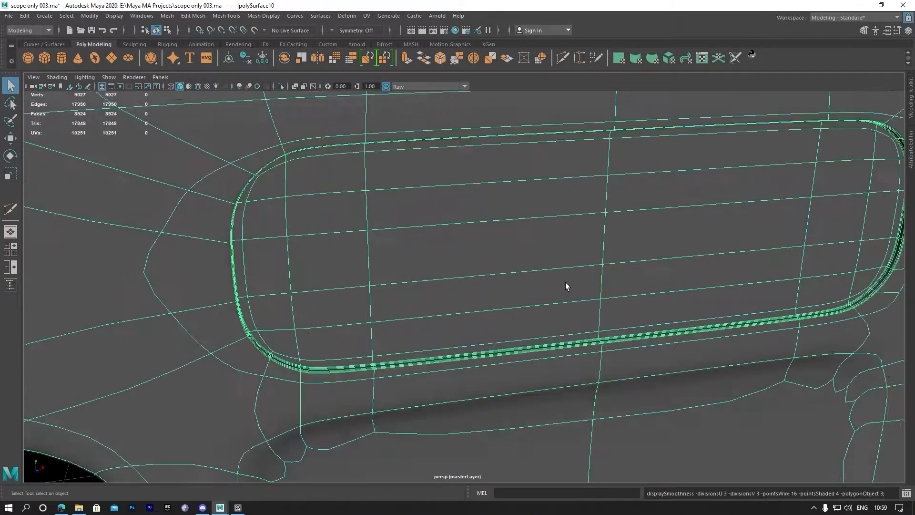
scroll(472, 284, down, 3)
click(109, 415)
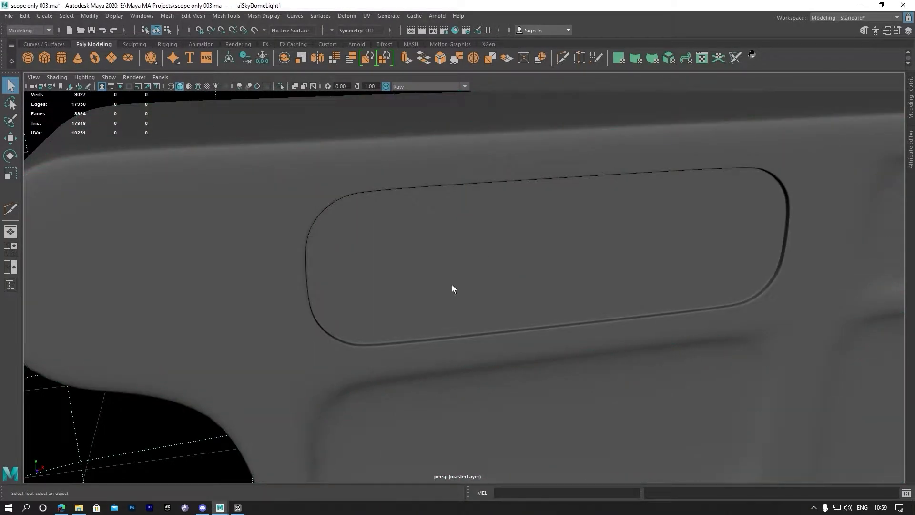
Return the stock to unsmoothed display and focus on the lower cutout near its rounded end
click(546, 292)
key(1)
alt+right_drag(546, 292, 527, 394)
alt+drag(528, 394, 490, 279)
alt+right_drag(490, 279, 424, 276)
alt+middle_drag(424, 276, 451, 291)
alt+right_drag(451, 291, 476, 285)
alt+drag(476, 284, 542, 289)
alt+middle_drag(542, 289, 437, 293)
alt+drag(444, 294, 480, 300)
alt+middle_drag(480, 301, 448, 298)
alt+drag(448, 299, 389, 294)
alt+middle_drag(334, 293, 374, 292)
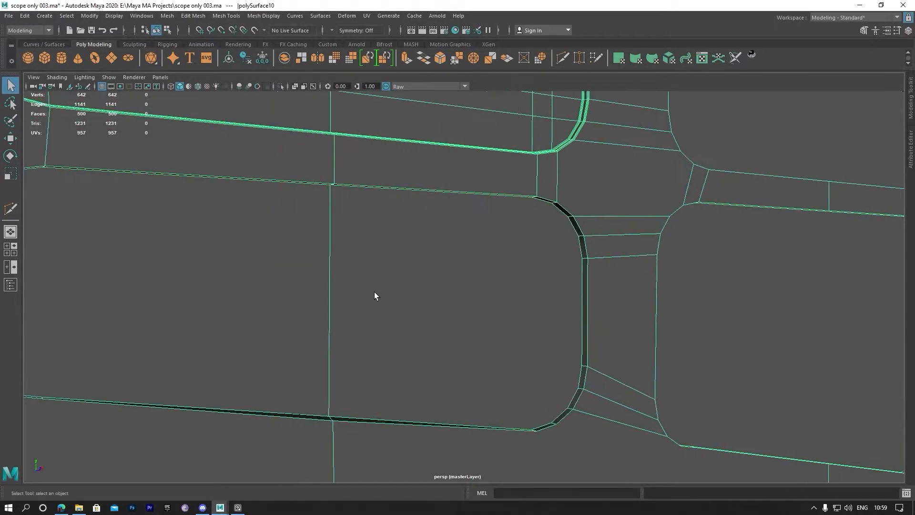
alt+right_drag(375, 295, 509, 91)
Cut a lengthwise edge across the lower cutout's face with Multi-Cut, joining the upper corner vertices at its two ends
right_drag(610, 243, 567, 230)
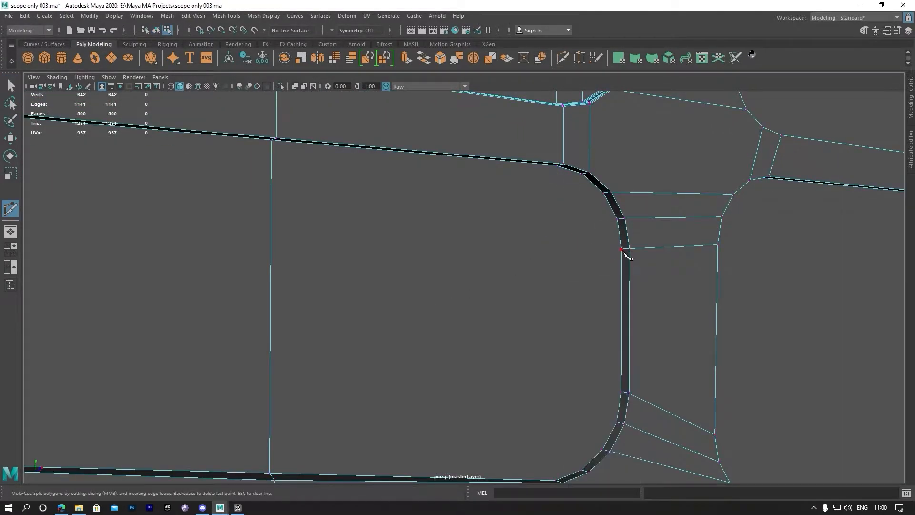
alt+drag(622, 250, 405, 262)
alt+middle_drag(405, 262, 496, 261)
scroll(497, 262, up, 2)
scroll(496, 262, down, 3)
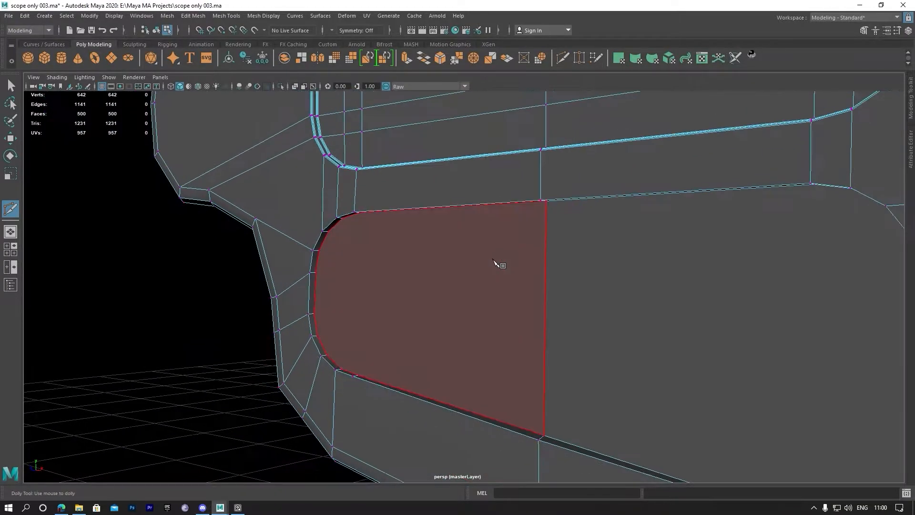
alt+right_drag(494, 264, 458, 261)
click(339, 276)
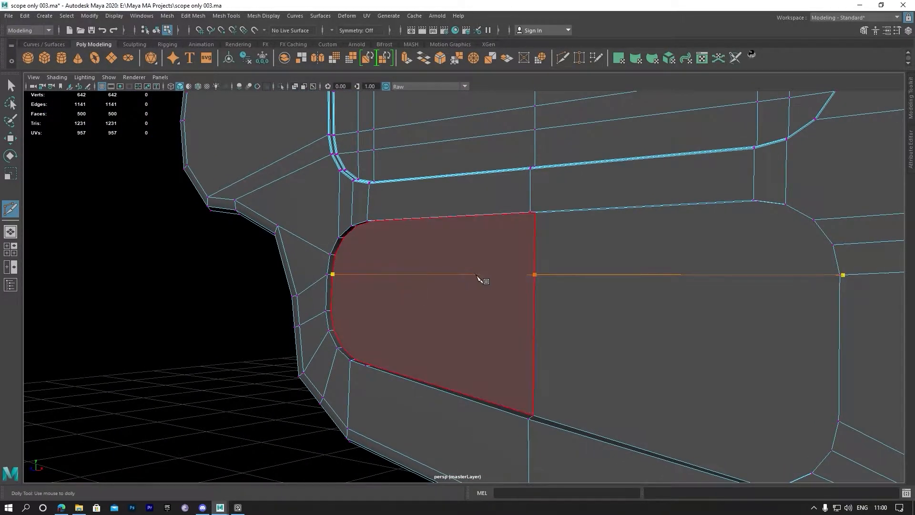
scroll(422, 309, up, 2)
alt+drag(425, 311, 451, 308)
alt+middle_drag(452, 308, 546, 315)
right_click(549, 311)
Cut three more lengthwise edges between the lower cutout's corner vertices, and two vertical edges near the stock's rounded end
alt+drag(391, 275, 224, 234)
click(431, 265)
alt+drag(448, 267, 849, 229)
alt+middle_drag(498, 302, 663, 131)
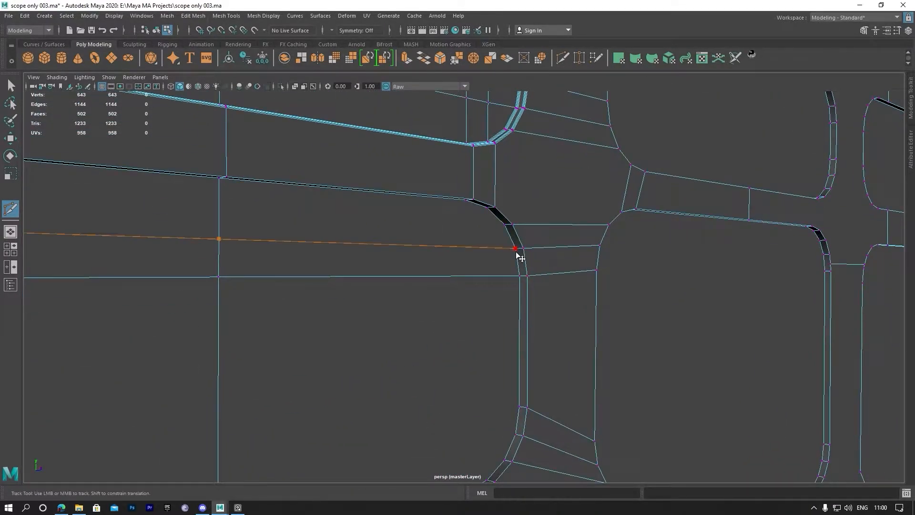
alt+drag(451, 231, 471, 202)
click(621, 264)
right_click(592, 274)
alt+drag(589, 291, 291, 256)
right_click(285, 256)
alt+drag(351, 223, 347, 392)
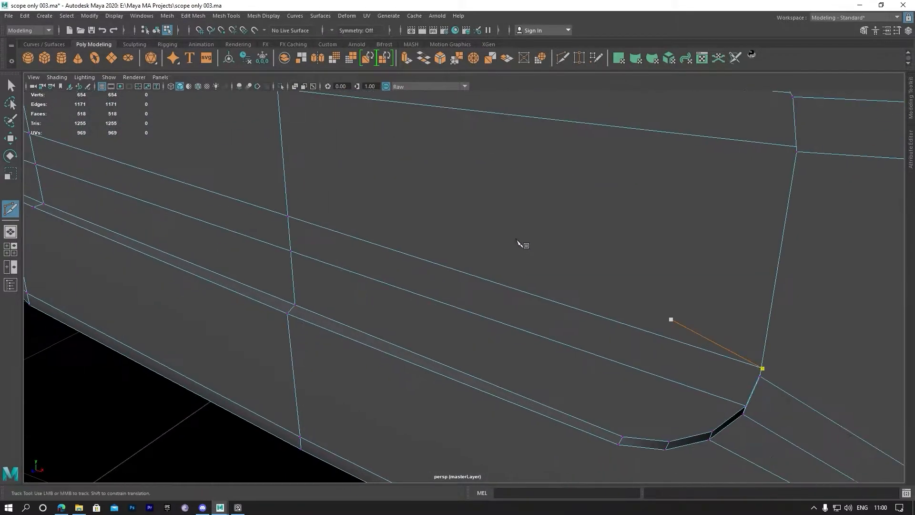
Cut two vertical edges across the lower cutout's face at the end away from the stock's rounded end, and save the scene
alt+drag(521, 245, 561, 262)
click(605, 421)
alt+drag(639, 333, 658, 321)
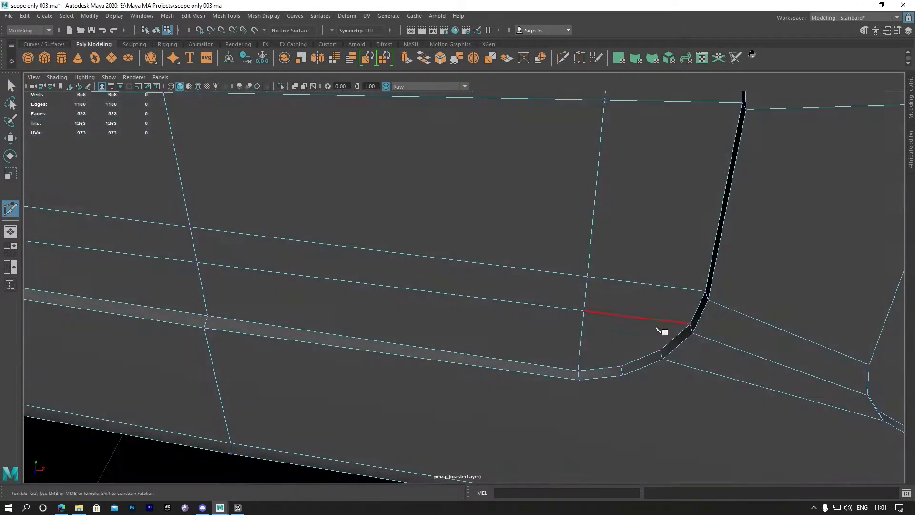
key(ctrl+s)
scroll(553, 329, down, 5)
scroll(546, 319, up, 3)
alt+drag(605, 353, 591, 314)
alt+middle_drag(591, 314, 567, 300)
click(560, 299)
click(524, 303)
scroll(579, 310, up, 6)
scroll(617, 308, down, 4)
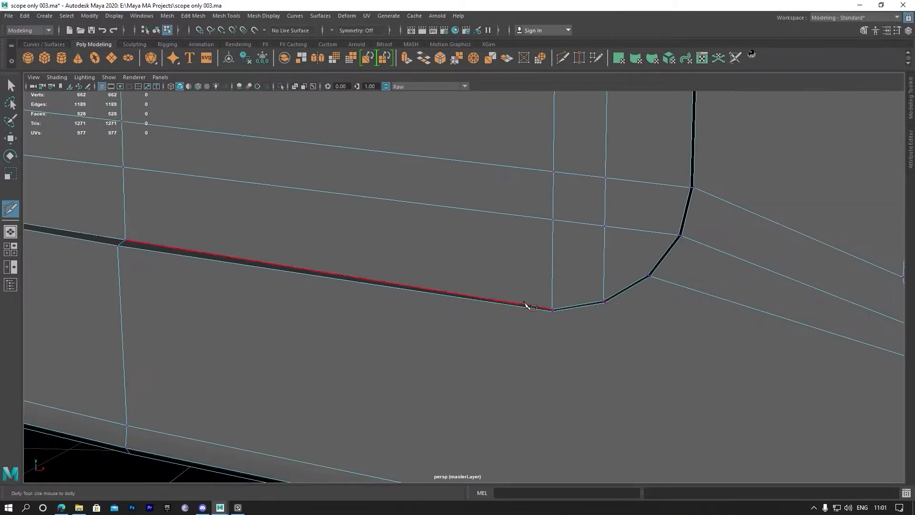
Insert edge loops across the stock's underside border, in line with the vertical cuts at both ends of the lower cutout
alt+drag(527, 304, 568, 244)
alt+middle_drag(568, 244, 568, 232)
click(226, 16)
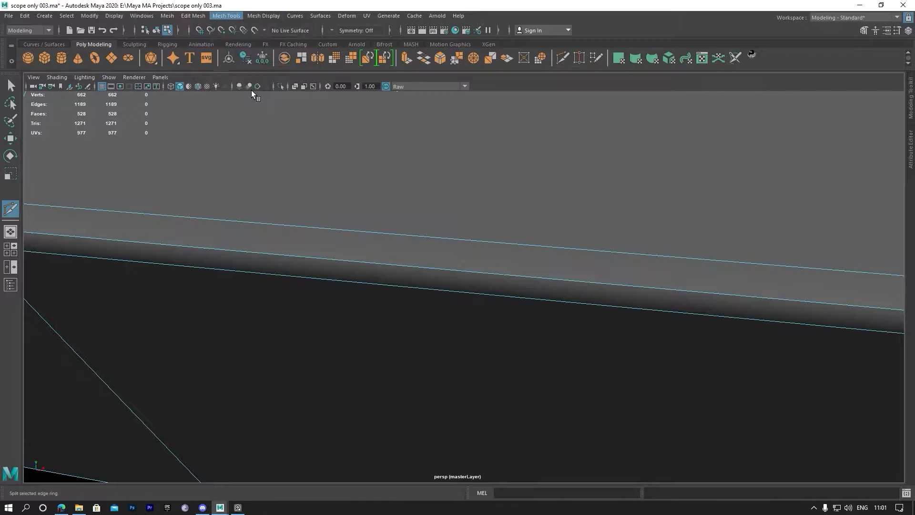
click(247, 87)
click(471, 267)
alt+drag(506, 268, 301, 312)
click(300, 338)
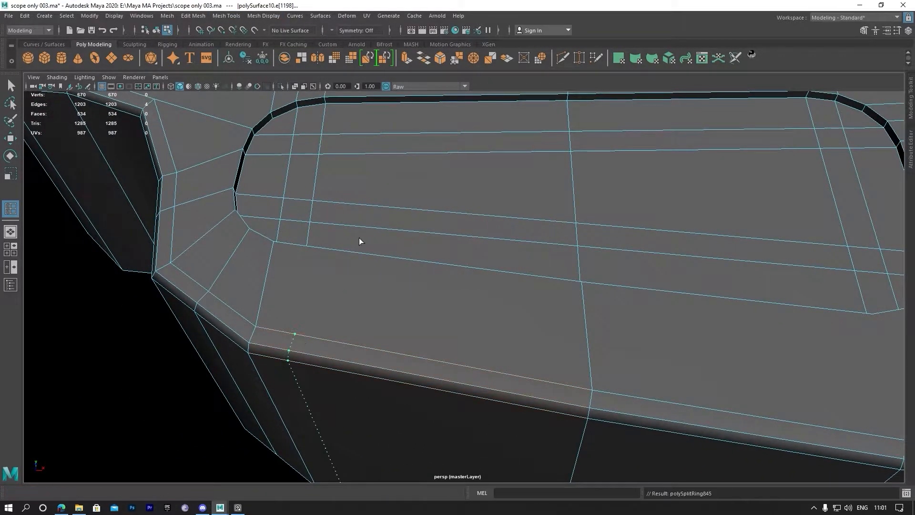
Connect the lower cutout's bottom corner vertices to the new underside edge loops with Multi-Cut
alt+drag(359, 262, 359, 177)
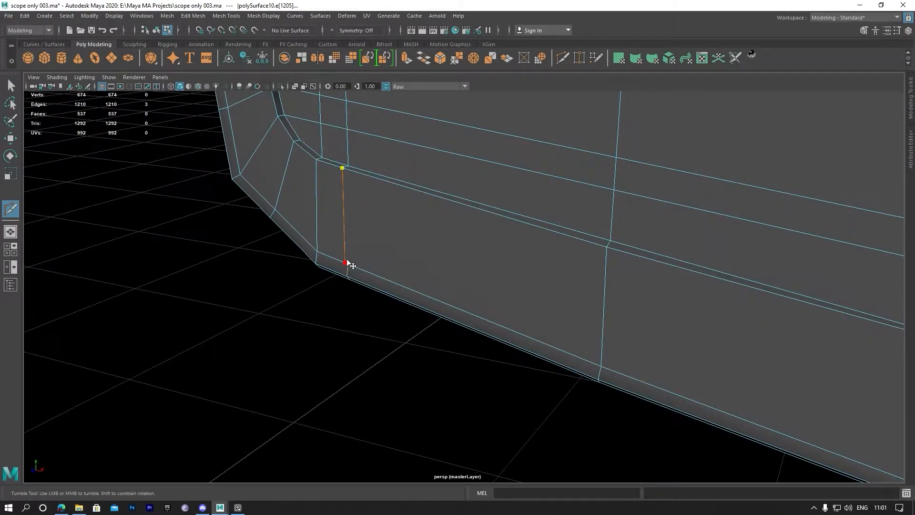
alt+middle_drag(357, 269, 466, 229)
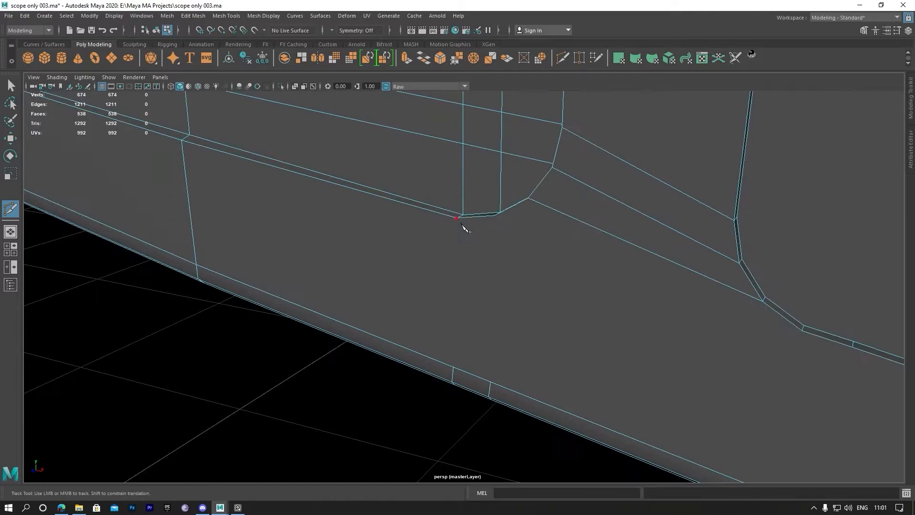
right_click(497, 385)
alt+right_drag(498, 385, 451, 276)
alt+drag(452, 276, 409, 219)
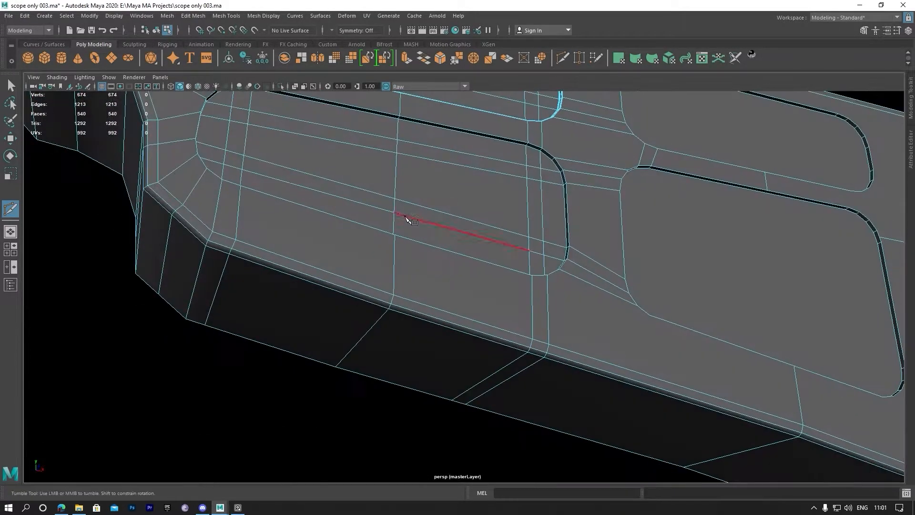
click(409, 219)
alt+right_drag(433, 216, 550, 292)
alt+drag(548, 290, 426, 278)
right_click(422, 253)
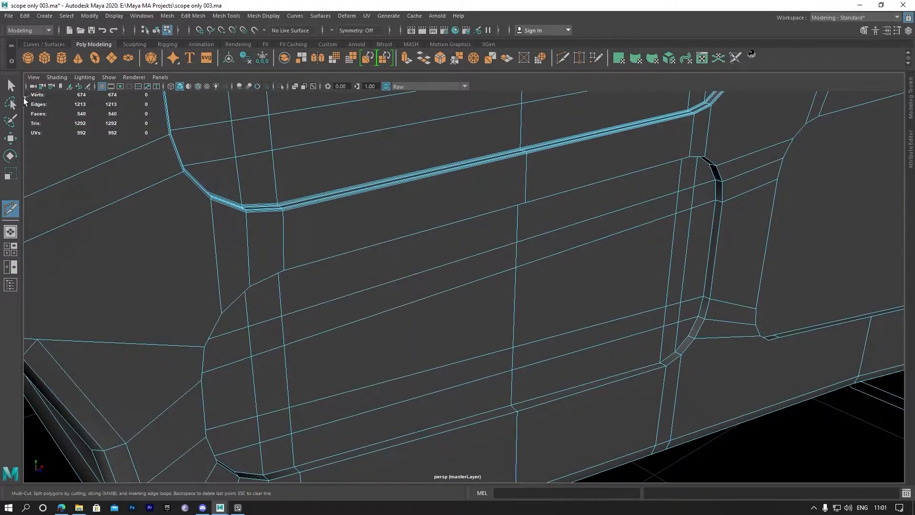
click(11, 86)
alt+right_drag(406, 236, 464, 248)
alt+drag(465, 248, 337, 251)
alt+middle_drag(337, 252, 381, 224)
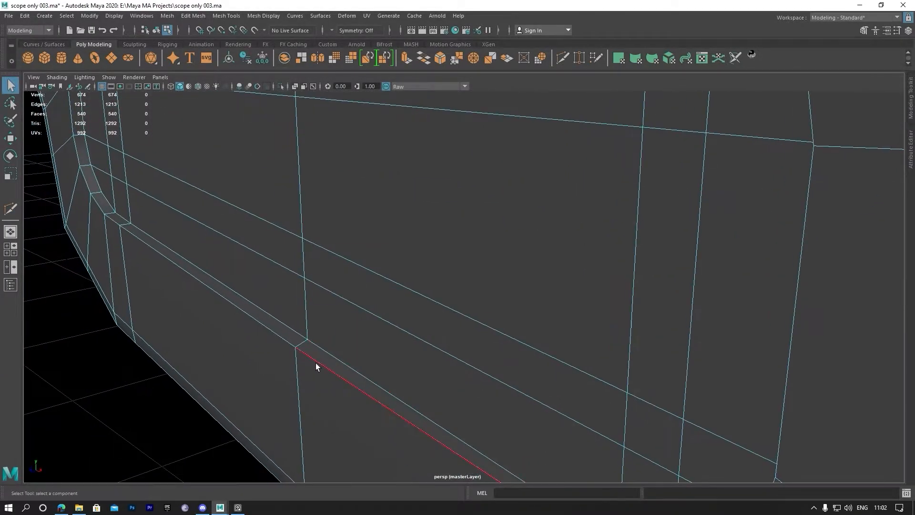
double_click(316, 360)
scroll(316, 359, down, 2)
scroll(316, 361, down, 3)
alt+drag(280, 227, 261, 170)
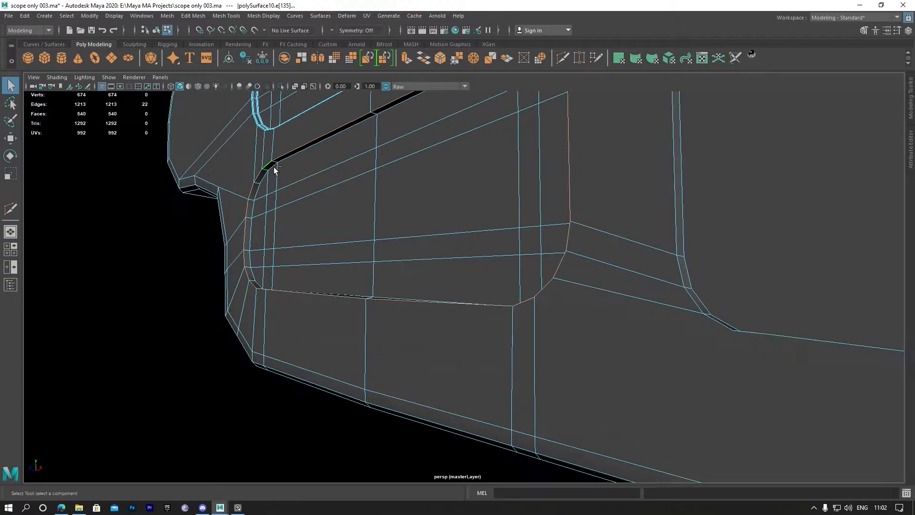
alt+drag(486, 259, 411, 336)
shift+double_click(411, 337)
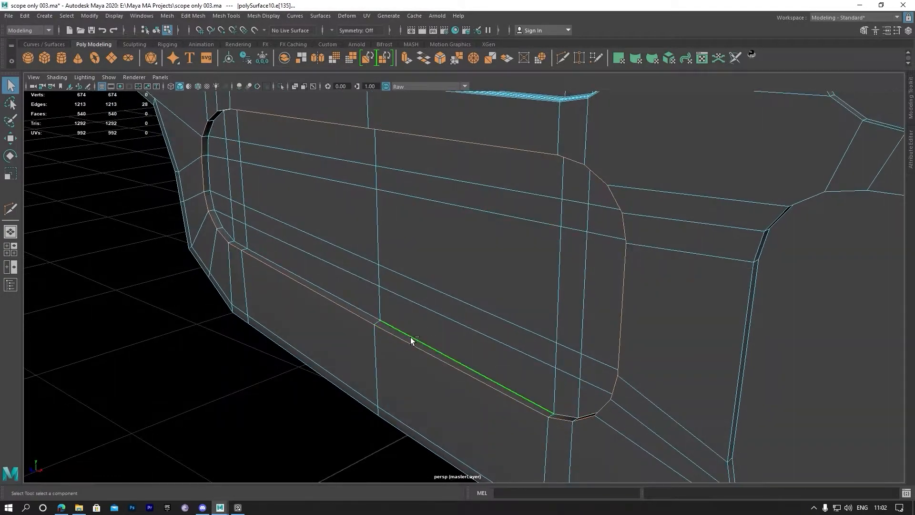
shift+double_click(218, 182)
alt+drag(218, 182, 347, 127)
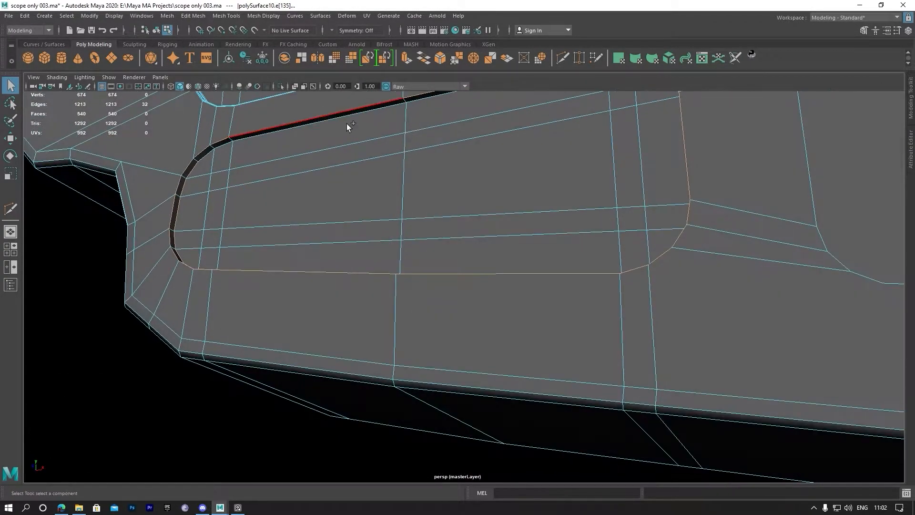
shift+double_click(364, 122)
alt+middle_drag(228, 151, 347, 248)
scroll(347, 248, up, 5)
alt+middle_drag(162, 181, 376, 272)
click(454, 258)
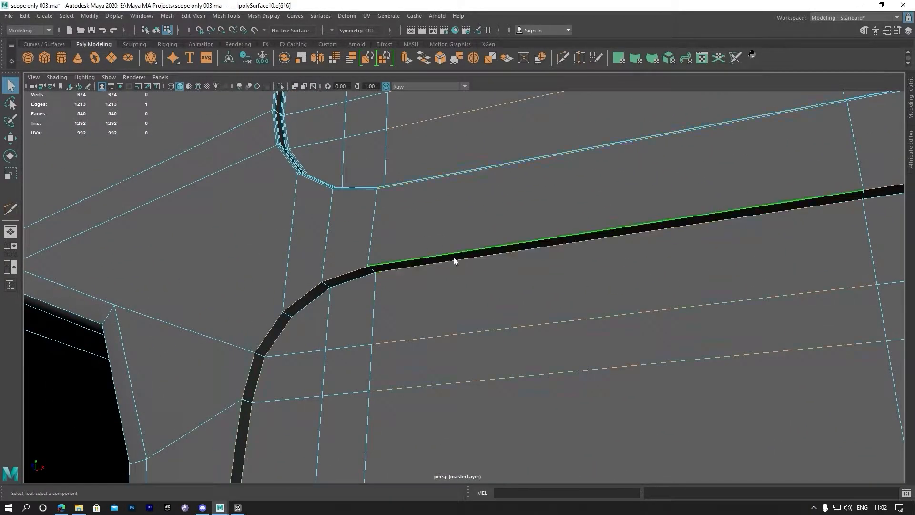
scroll(450, 276, down, 5)
Select the inner and outer border edge loops of the lower cutout and bevel them
shift+double_click(672, 244)
alt+drag(480, 310, 646, 304)
scroll(645, 305, up, 5)
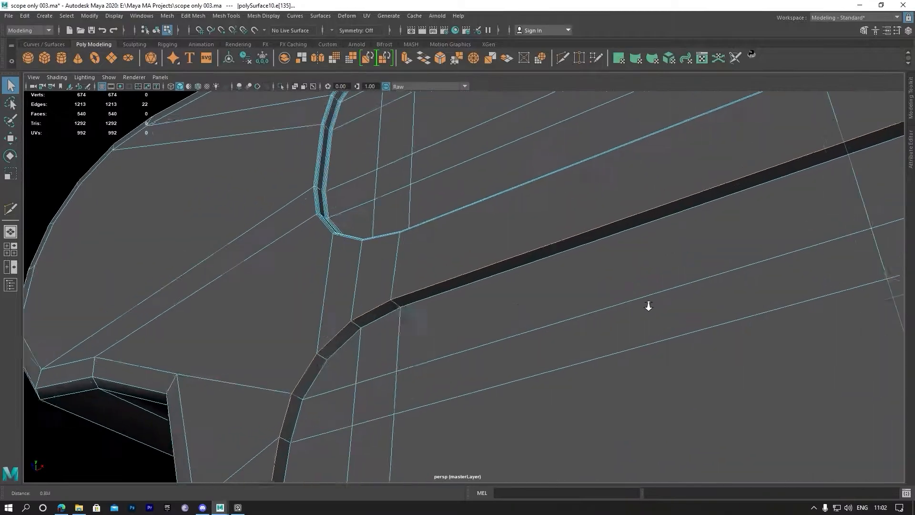
shift+double_click(321, 376)
scroll(303, 420, down, 5)
alt+drag(362, 419, 507, 399)
scroll(506, 399, up, 2)
scroll(507, 398, up, 5)
shift+double_click(286, 322)
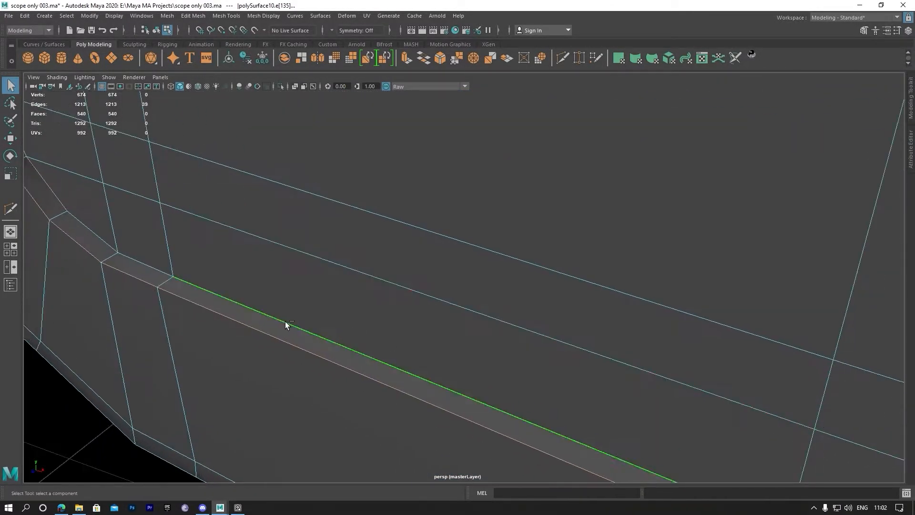
scroll(286, 323, down, 5)
alt+drag(364, 313, 428, 354)
shift+double_click(445, 325)
scroll(408, 294, up, 6)
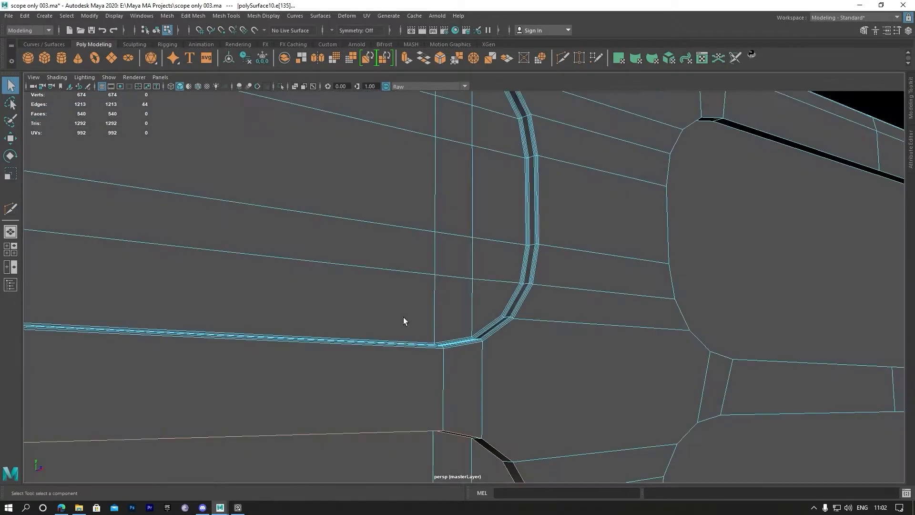
click(204, 18)
click(202, 50)
scroll(389, 188, down, 5)
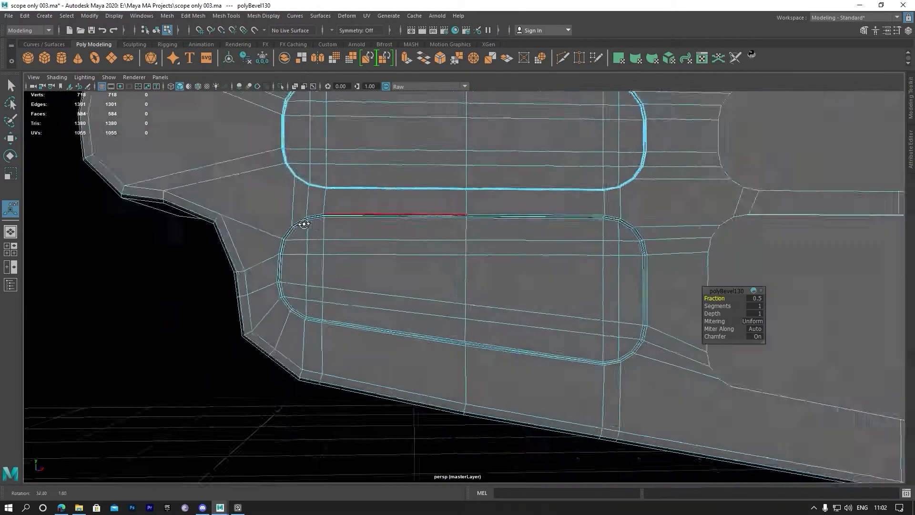
Set the bevel's fraction to 0.4 and its segments to 3
alt+drag(311, 213, 400, 274)
scroll(400, 274, up, 4)
alt+middle_drag(409, 266, 415, 325)
alt+drag(414, 324, 546, 292)
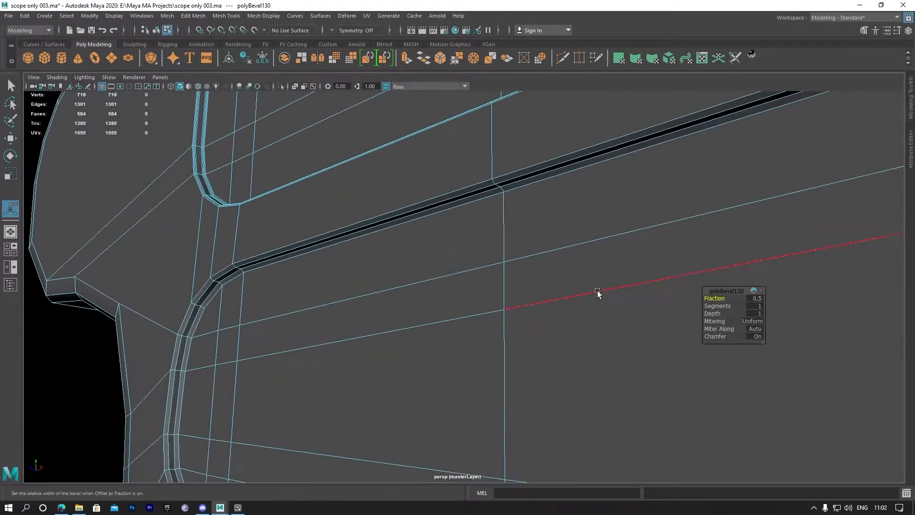
mouse_move(724, 305)
middle_down()
mouse_move(744, 306)
mouse_move(727, 306)
middle_up()
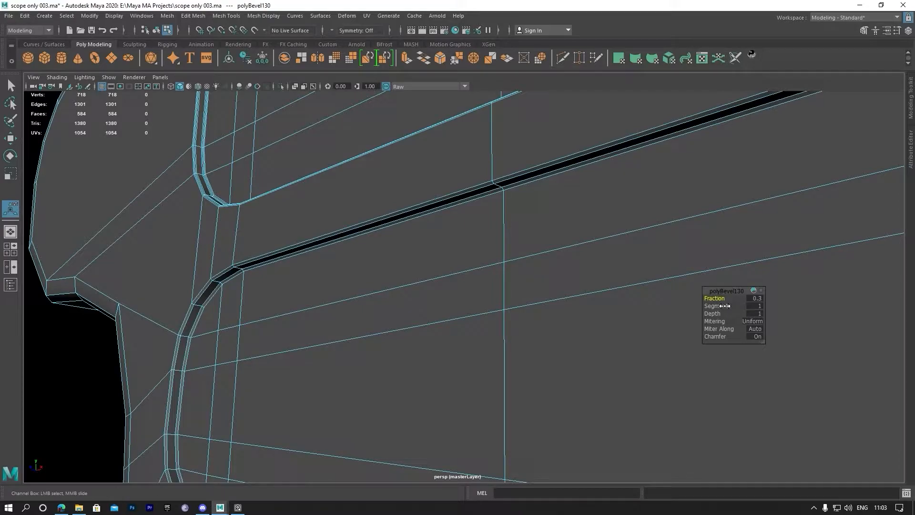
click(724, 305)
middle_drag(726, 309, 737, 314)
alt+drag(224, 230, 247, 237)
alt+middle_drag(248, 236, 256, 253)
alt+right_drag(256, 253, 450, 262)
alt+drag(449, 261, 426, 225)
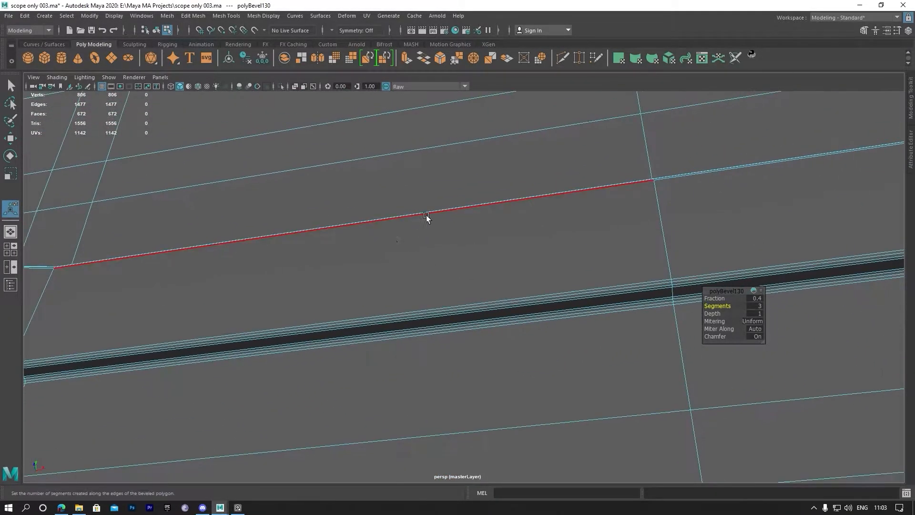
Leave the bevel, preview the stock smoothed in object mode, and examine the cutouts' borders
key(q)
alt+drag(258, 239, 265, 262)
alt+right_drag(266, 262, 562, 396)
right_drag(562, 257, 608, 229)
click(599, 405)
click(479, 346)
key(3)
click(677, 453)
alt+drag(677, 453, 448, 324)
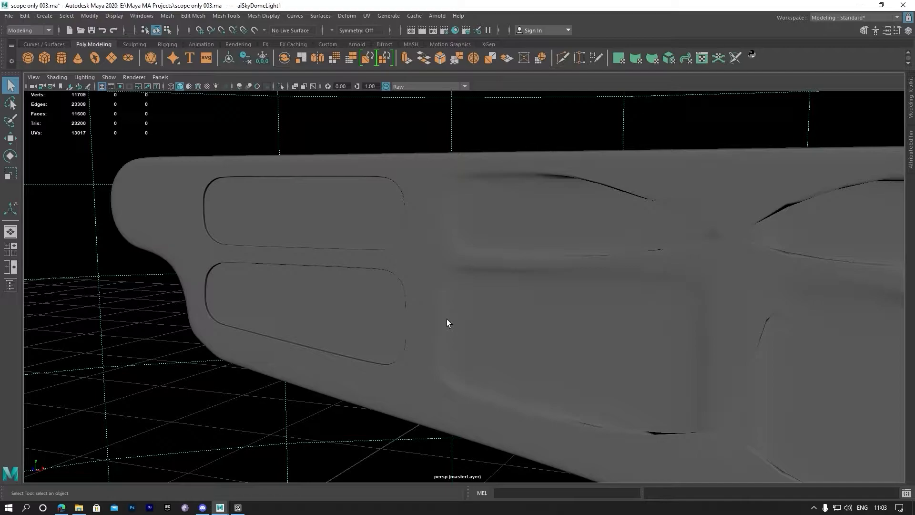
alt+middle_drag(444, 313, 422, 272)
scroll(331, 247, up, 3)
scroll(422, 272, up, 3)
Return the stock to unsmoothed display and cut a vertical edge across the middle of the adjacent upper cutout with Multi-Cut
click(435, 248)
key(1)
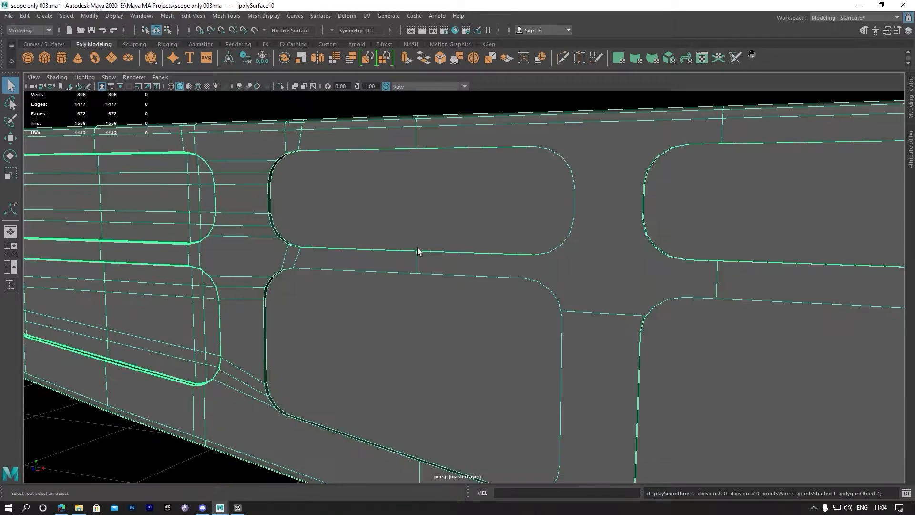
alt+middle_drag(390, 239, 354, 278)
scroll(463, 296, up, 3)
alt+drag(464, 296, 507, 215)
key(ctrl+shift+x)
click(608, 142)
scroll(466, 191, up, 3)
alt+middle_drag(415, 168, 515, 268)
right_drag(409, 242, 366, 245)
alt+drag(414, 231, 639, 357)
alt+middle_drag(572, 334, 590, 263)
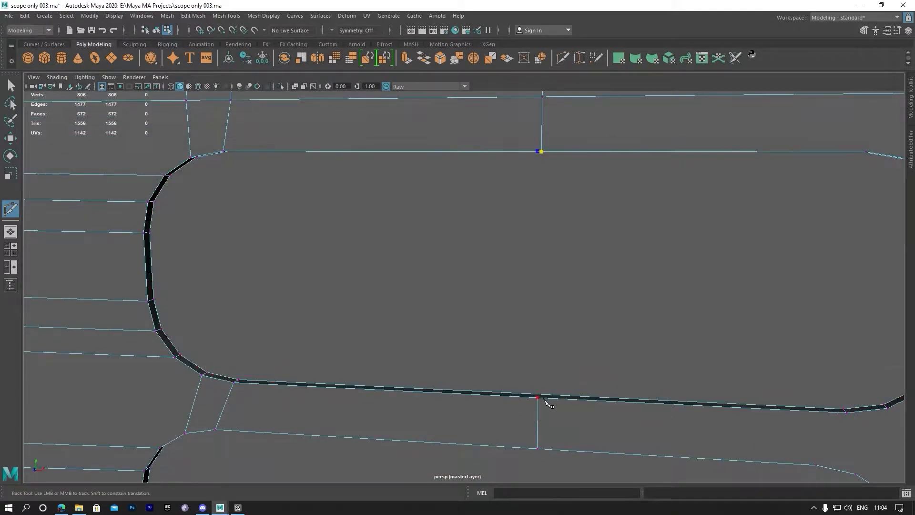
click(542, 152)
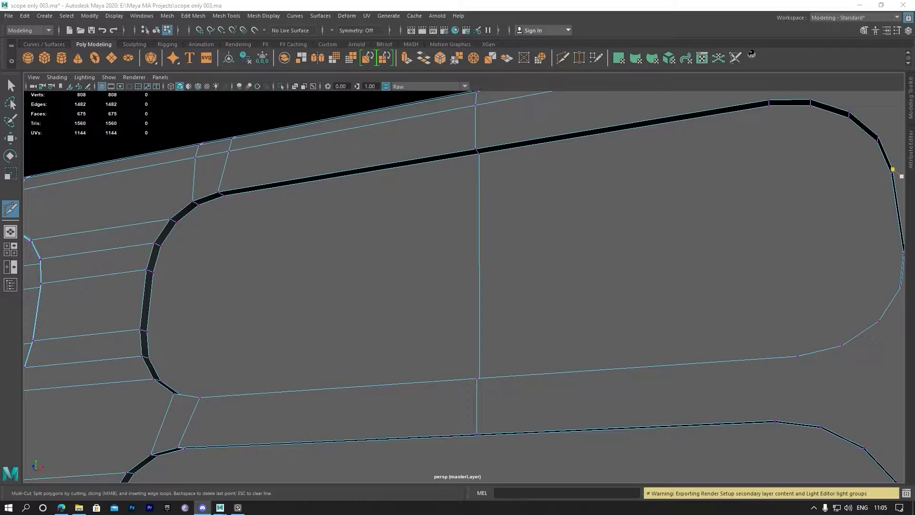
Continue the vertical Multi-Cut edge through the middle of the lower cutout down to the stock's bottom edge
alt+drag(419, 315, 476, 287)
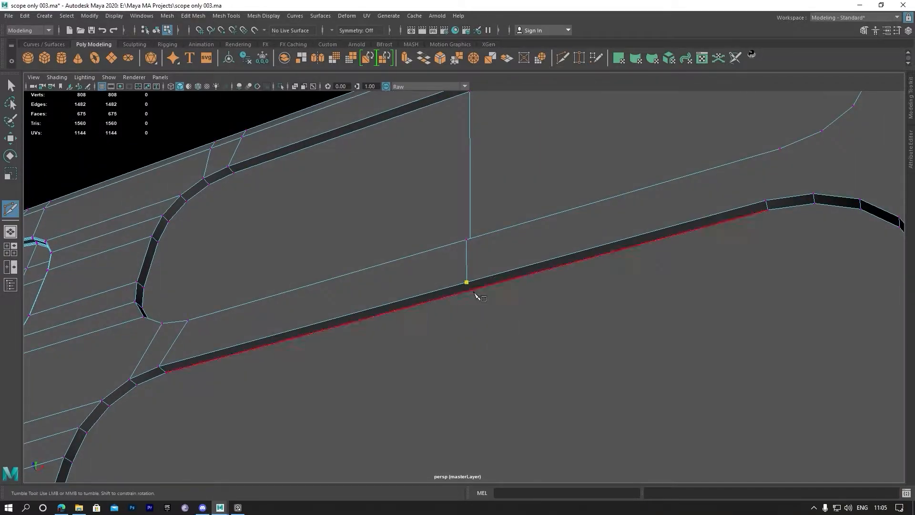
alt+middle_drag(510, 405, 492, 203)
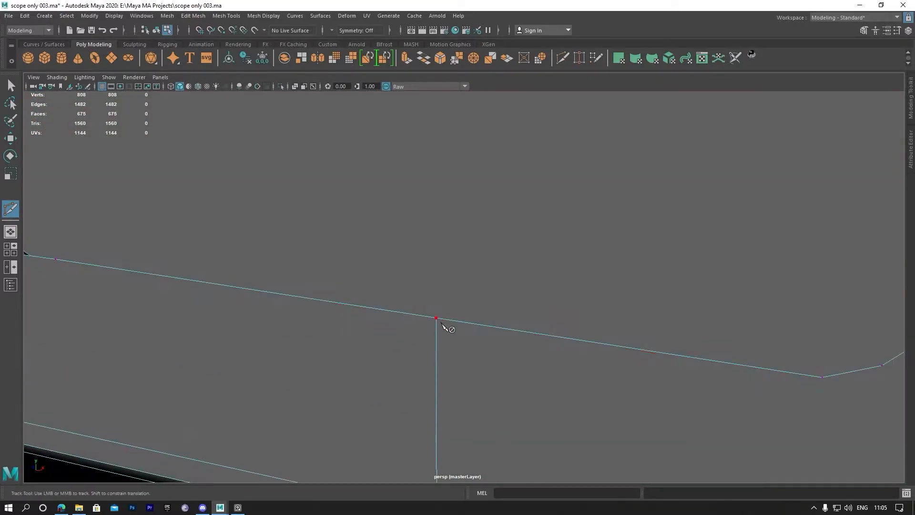
alt+right_drag(445, 319, 473, 378)
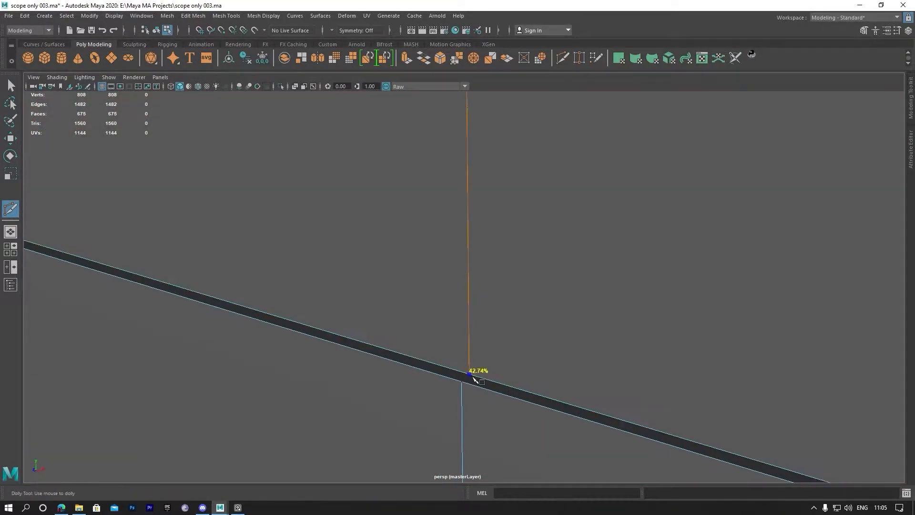
click(469, 372)
right_click(459, 205)
Select the new vertical edge loop through both cutouts and scale it flat along its horizontal axis so it runs straight
double_click(450, 187)
alt+right_drag(450, 187, 486, 194)
alt+drag(486, 194, 499, 319)
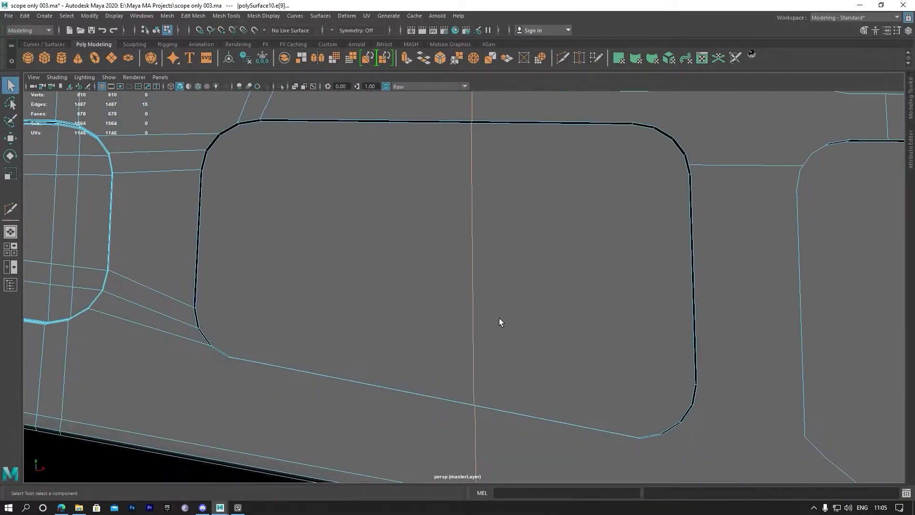
key(r)
drag(511, 224, 449, 231)
alt+middle_drag(547, 341, 523, 259)
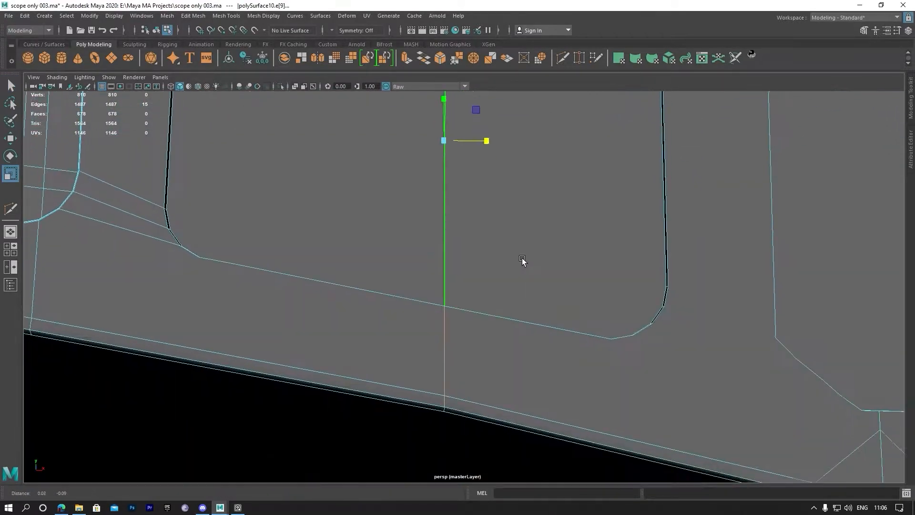
key(w)
Cut two vertical edges with Multi-Cut across the upper cutout's rounded end beside the already bevelled cutout
alt+right_drag(510, 259, 482, 253)
alt+drag(482, 253, 472, 260)
alt+middle_drag(512, 244, 523, 313)
alt+drag(523, 312, 496, 331)
alt+right_drag(496, 331, 744, 332)
alt+drag(534, 333, 483, 348)
scroll(482, 347, up, 2)
click(388, 157)
alt+right_drag(380, 179, 517, 190)
alt+drag(483, 224, 478, 195)
alt+right_drag(445, 226, 413, 294)
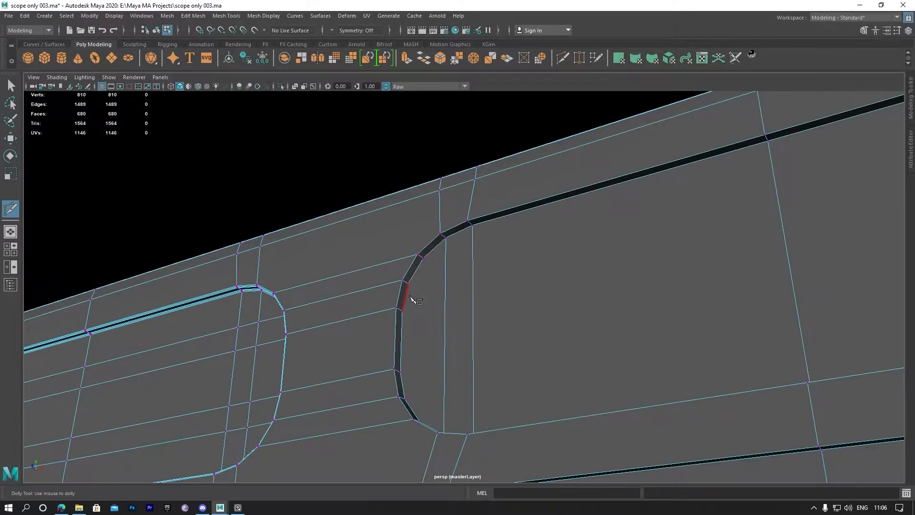
Cut four horizontal edges across the upper cutout, joining the corner vertices of its two rounded ends
alt+drag(407, 315, 660, 214)
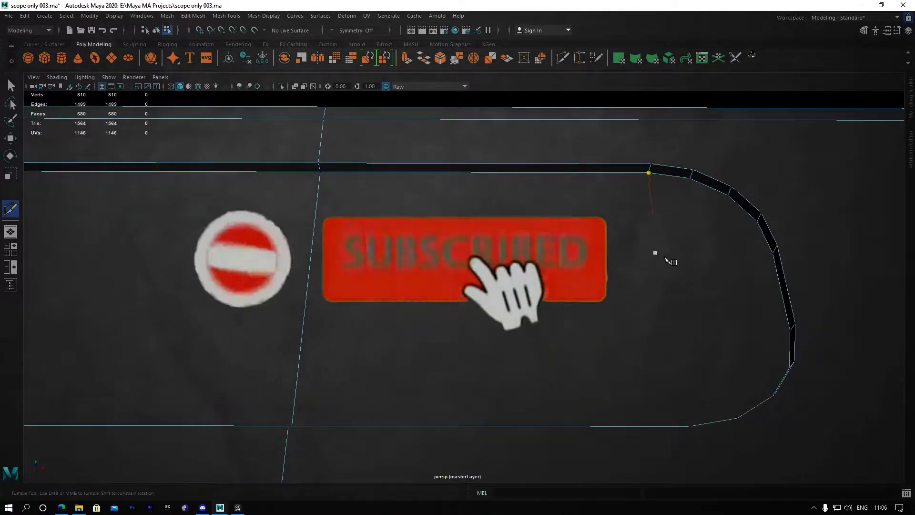
alt+drag(654, 253, 754, 296)
alt+middle_drag(753, 295, 411, 365)
click(410, 365)
key(Return)
alt+drag(415, 341, 730, 352)
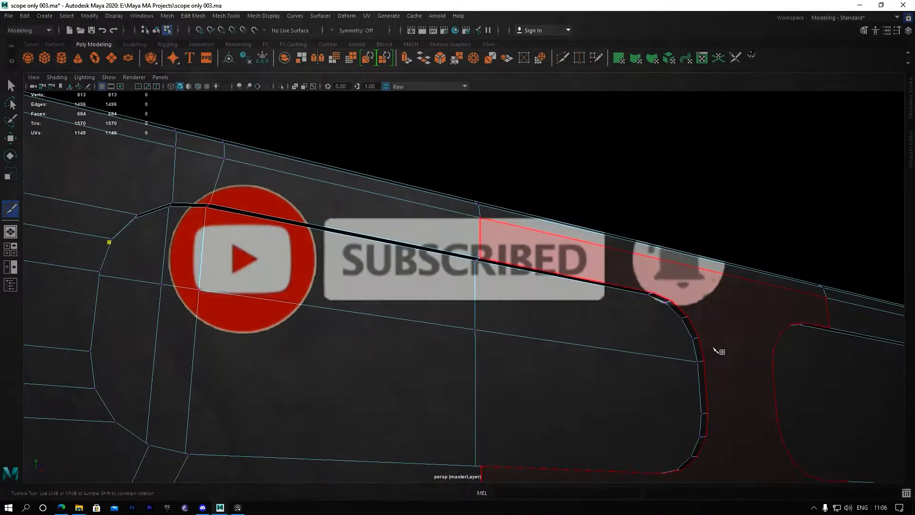
click(692, 340)
key(Return)
alt+drag(705, 419, 626, 334)
click(629, 331)
key(Return)
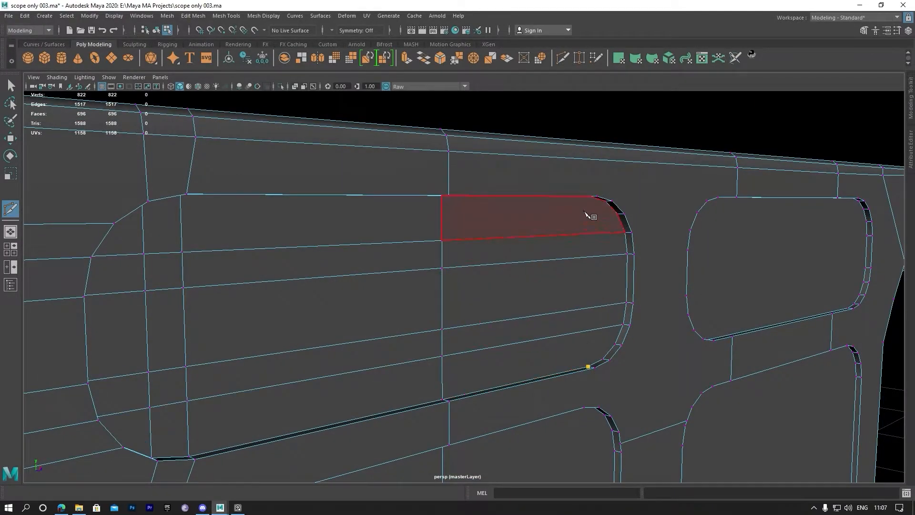
Cut two vertical edges across the upper cutout's opposite rounded end, joining its upper and lower corner vertices
alt+drag(597, 205, 599, 296)
key(Return)
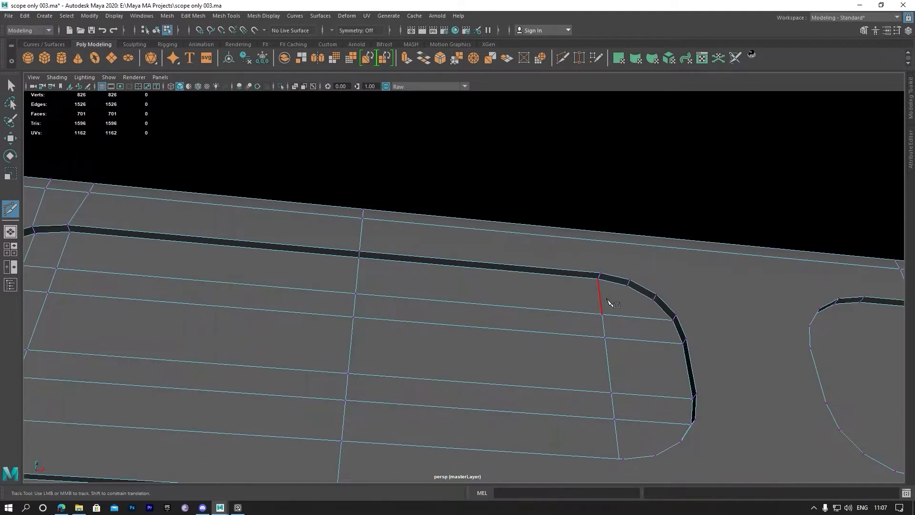
click(590, 285)
scroll(690, 290, up, 5)
alt+drag(691, 290, 566, 215)
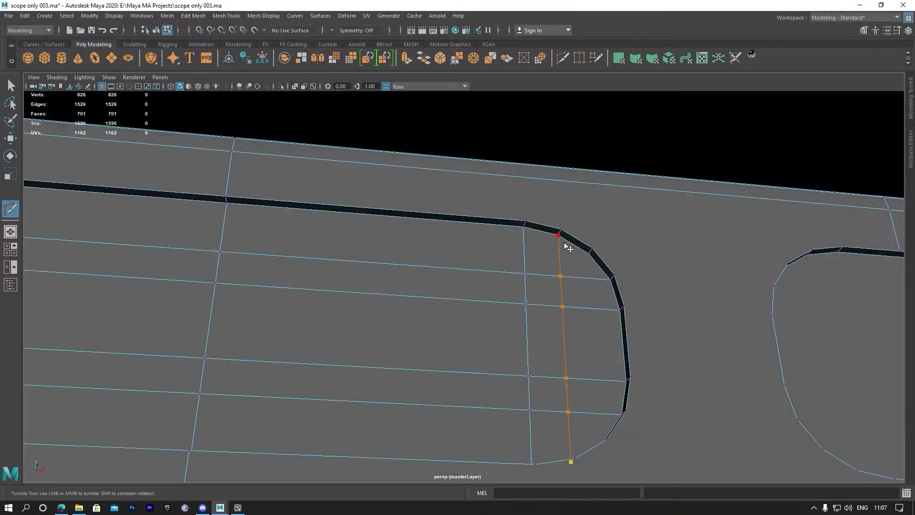
Cut three edges across the strip to the next upper cutout, joining the upper corner vertices of both cutouts
scroll(509, 273, down, 4)
alt+drag(439, 284, 520, 288)
alt+middle_drag(519, 288, 411, 336)
alt+right_drag(486, 330, 668, 348)
alt+drag(668, 348, 543, 279)
alt+middle_drag(545, 281, 542, 295)
alt+drag(519, 315, 364, 355)
click(334, 369)
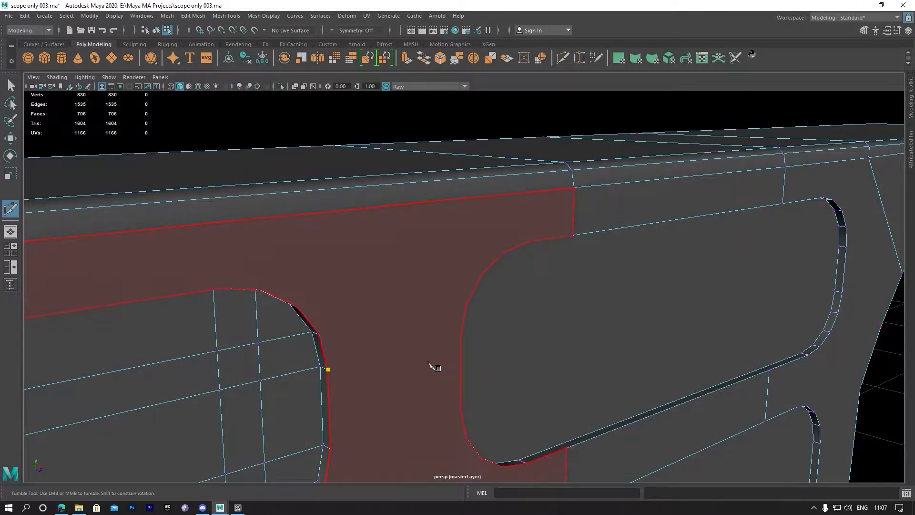
alt+drag(572, 379, 493, 390)
alt+middle_drag(493, 390, 267, 305)
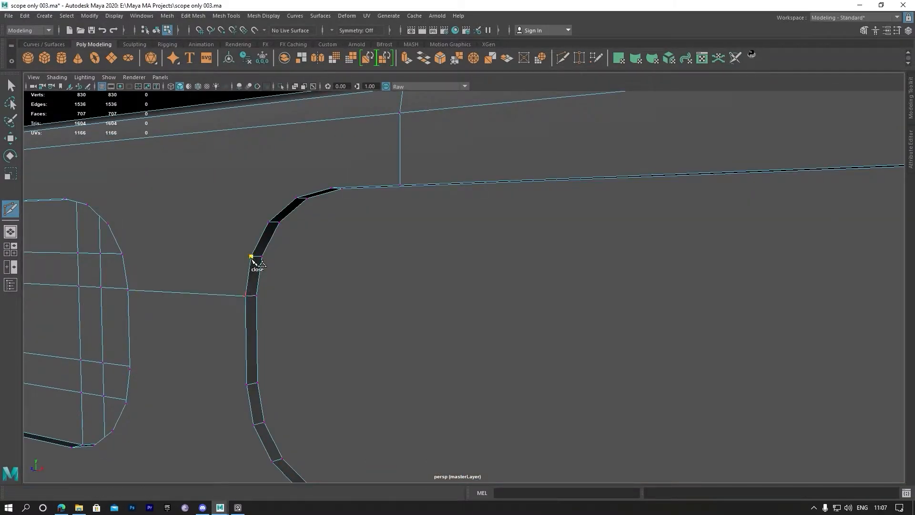
click(270, 222)
key(Return)
Try deleting the first vertical edge loop over the last pair of cutouts and the connecting edge between them
alt+drag(269, 224, 285, 204)
scroll(337, 201, down, 6)
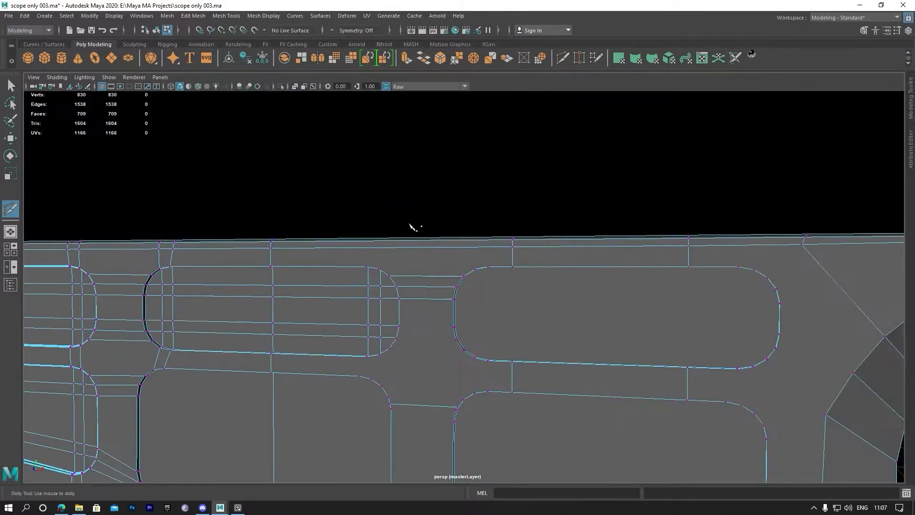
alt+middle_drag(407, 220, 381, 207)
scroll(381, 231, down, 3)
alt+drag(384, 230, 371, 274)
alt+right_drag(371, 274, 486, 274)
alt+middle_drag(486, 273, 461, 276)
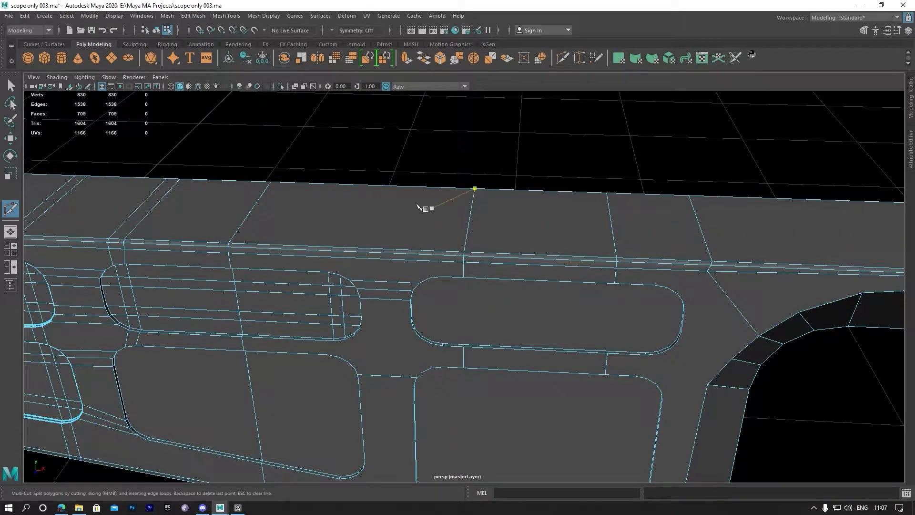
key(q)
double_click(476, 223)
key(ctrl+Delete)
double_click(614, 241)
key(w)
drag(623, 243, 594, 238)
key(ctrl+z)
click(465, 362)
key(ctrl+Delete)
Try moving the remaining vertical edge loop and its connecting edge toward the middle of the last pair of cutouts
click(611, 370)
double_click(614, 241)
shift+click(611, 369)
drag(660, 285, 594, 284)
alt+drag(647, 329, 614, 170)
Undo the edge loop move and the preceding edge deletions
key(ctrl+z)
key(ctrl+z)
key(ctrl+z)
key(ctrl+z)
key(ctrl+z)
key(ctrl+z)
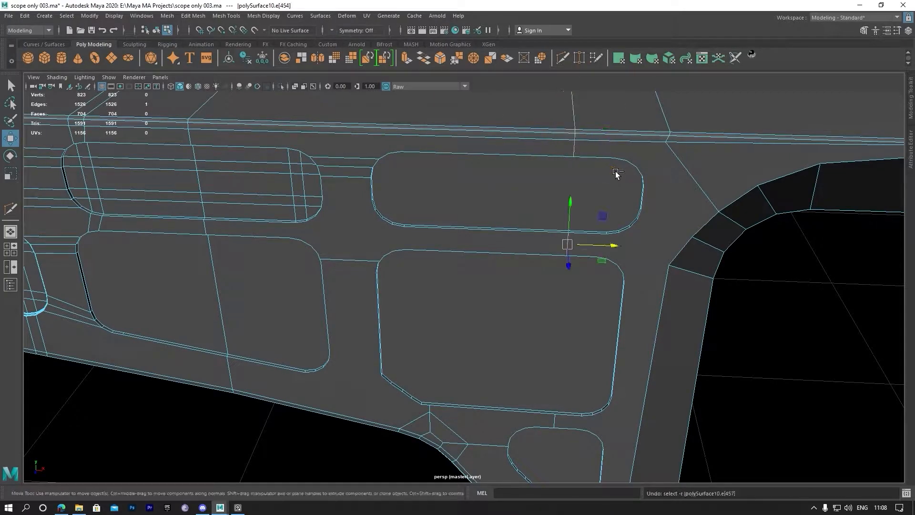
Delete the single edge bridging the strip between the middle and last lower cutouts
alt+drag(496, 178, 575, 300)
alt+drag(511, 246, 363, 213)
alt+middle_drag(363, 213, 462, 281)
scroll(463, 281, down, 2)
click(462, 193)
alt+drag(462, 213, 472, 237)
key(ctrl+Delete)
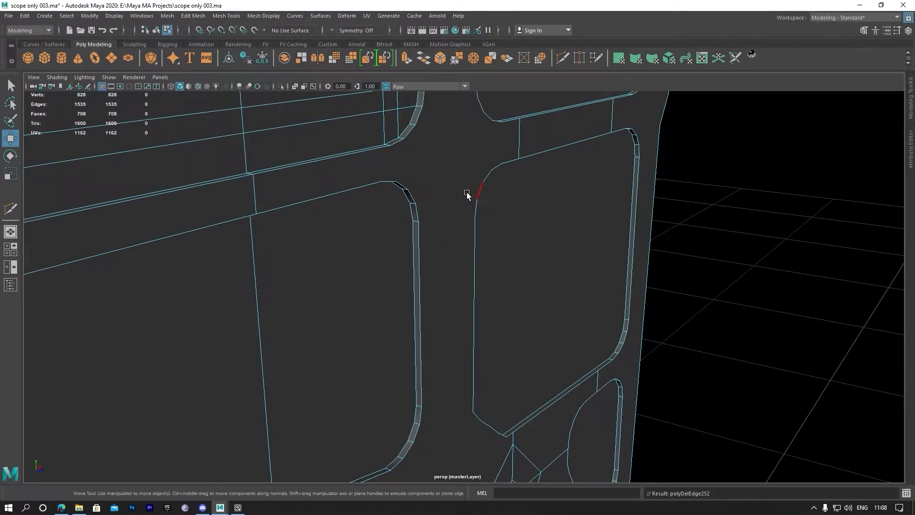
Cut two edges with Multi-Cut across the strip between the upper cutouts, joining their first lower corner vertices
alt+drag(468, 193, 444, 292)
alt+drag(547, 334, 552, 301)
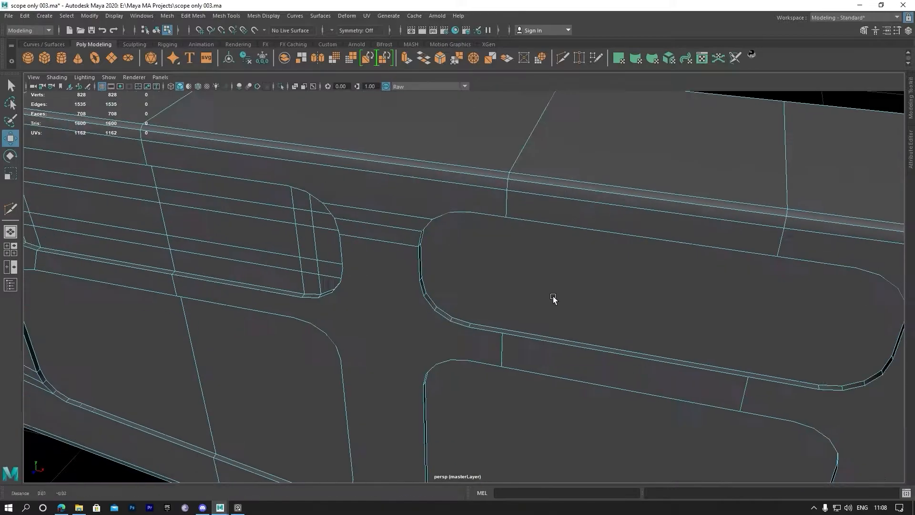
alt+right_drag(431, 286, 516, 293)
alt+drag(516, 293, 481, 300)
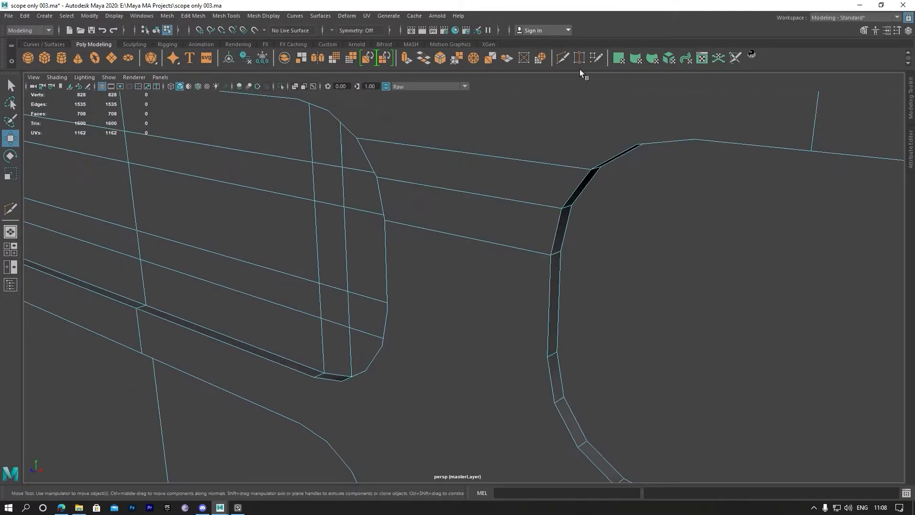
click(562, 58)
click(548, 357)
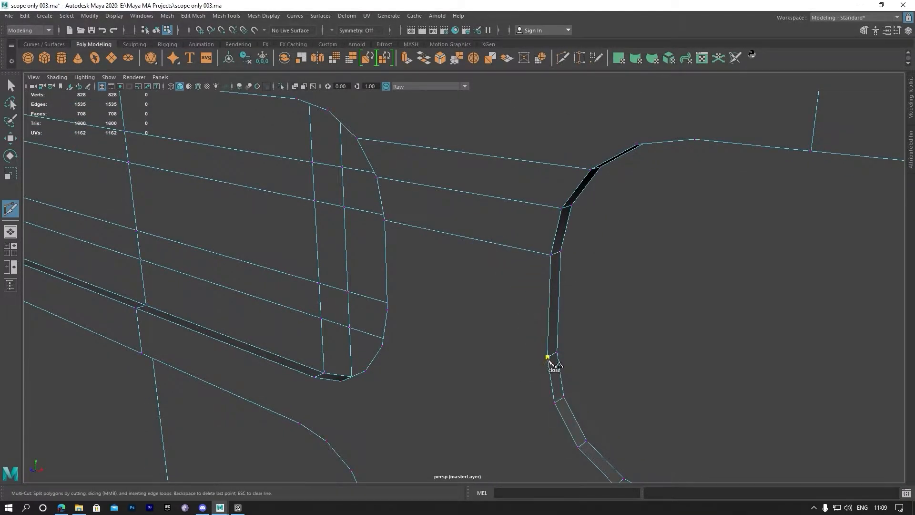
alt+drag(431, 346, 513, 343)
click(458, 335)
right_click(461, 340)
click(451, 378)
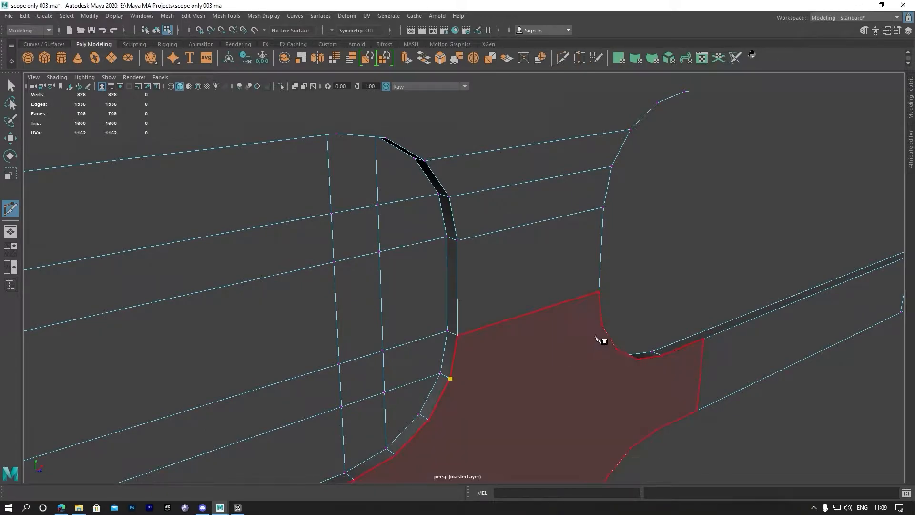
click(603, 328)
right_click(597, 333)
Cut a third edge between the upper cutouts' lower corners and save the scene
alt+drag(596, 333, 446, 330)
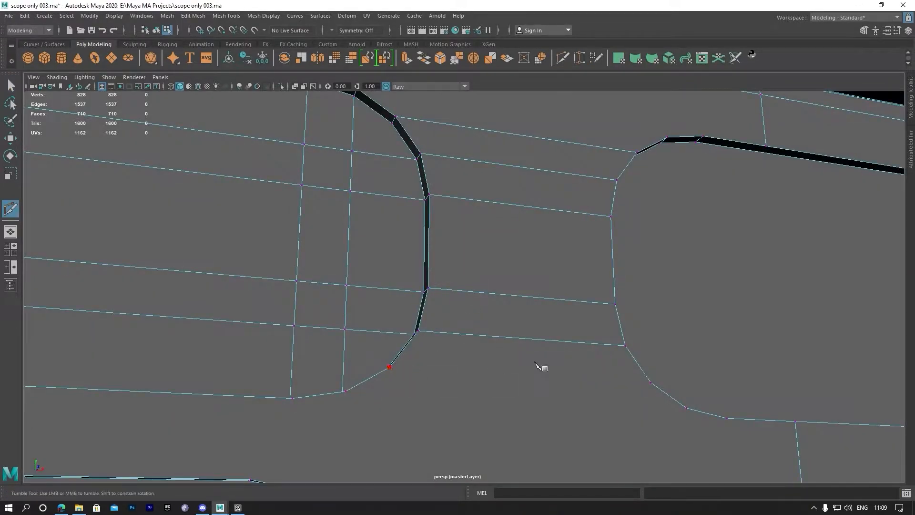
click(650, 383)
right_click(652, 387)
key(ctrl+s)
Cut two short edges from the middle upper cutout's lower corner to the upper corner of the cutout beneath it
click(623, 346)
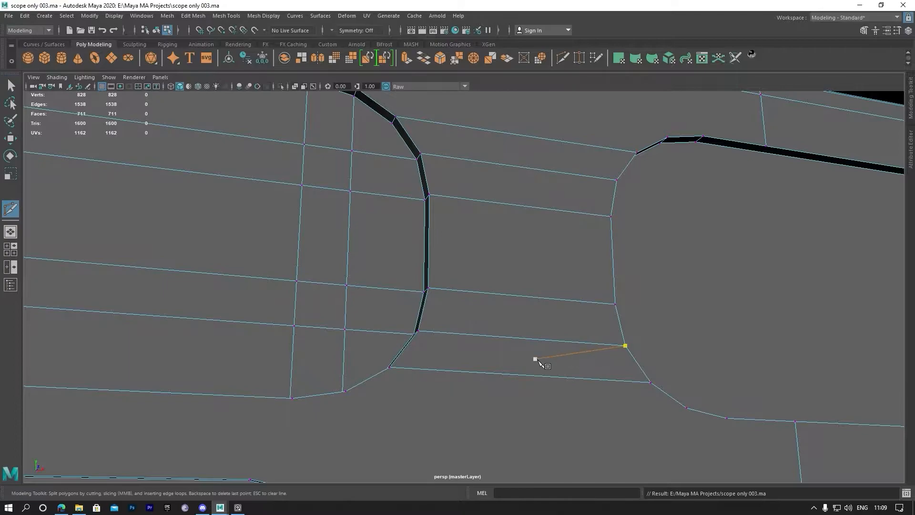
alt+drag(535, 361, 404, 393)
alt+right_drag(404, 393, 568, 384)
alt+drag(568, 385, 529, 363)
click(495, 325)
click(466, 390)
right_click(558, 359)
click(510, 398)
right_click(536, 384)
Cut two vertical edges joining the facing corner vertices of the last upper cutout and the cutout beneath it
click(601, 290)
alt+middle_drag(621, 376, 535, 329)
alt+right_drag(525, 323, 558, 306)
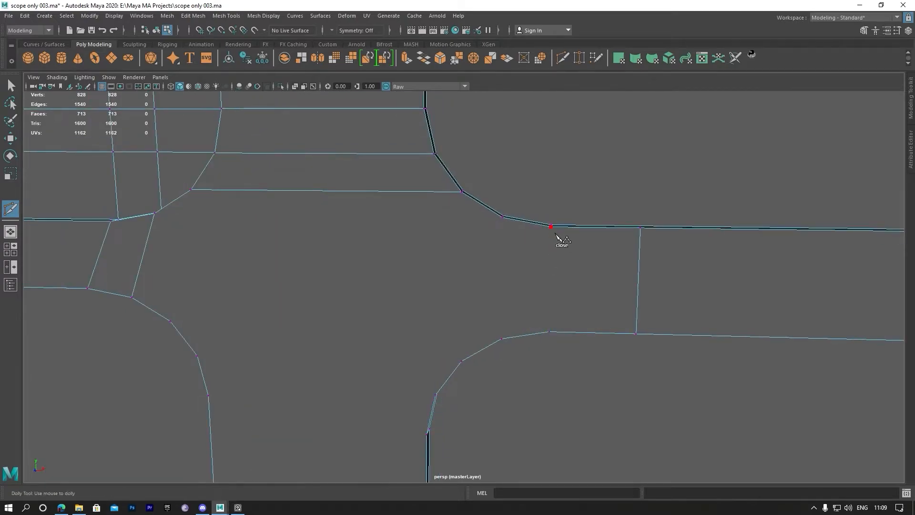
click(551, 328)
right_click(597, 316)
click(527, 246)
click(502, 338)
right_click(496, 346)
Cut three edges across the strip between the middle and last lower cutouts, joining their upper corner vertices
click(462, 362)
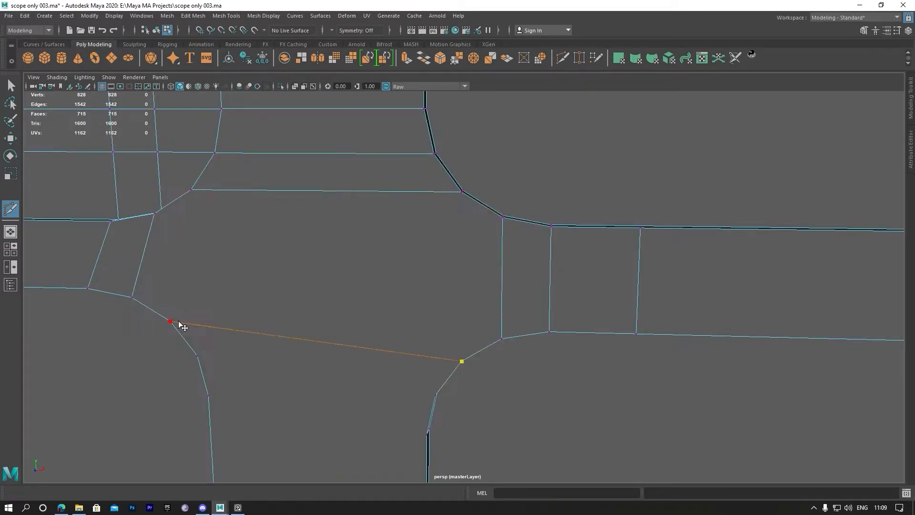
click(203, 356)
right_click(436, 363)
alt+middle_drag(233, 409, 343, 292)
click(318, 281)
click(538, 317)
alt+drag(560, 313, 539, 268)
right_click(474, 274)
scroll(483, 269, down, 2)
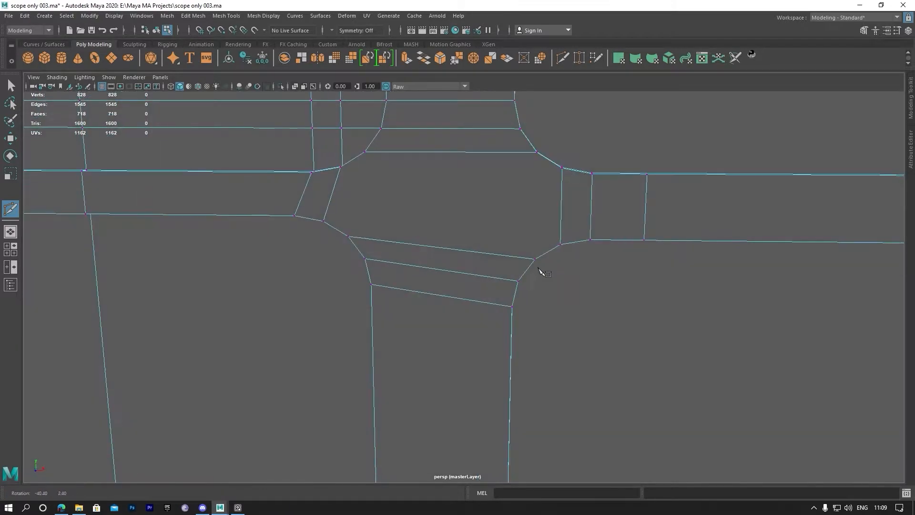
Cut a horizontal edge across the upper side of the octagonal face where the four cutouts meet
alt+middle_drag(451, 242, 466, 275)
click(354, 200)
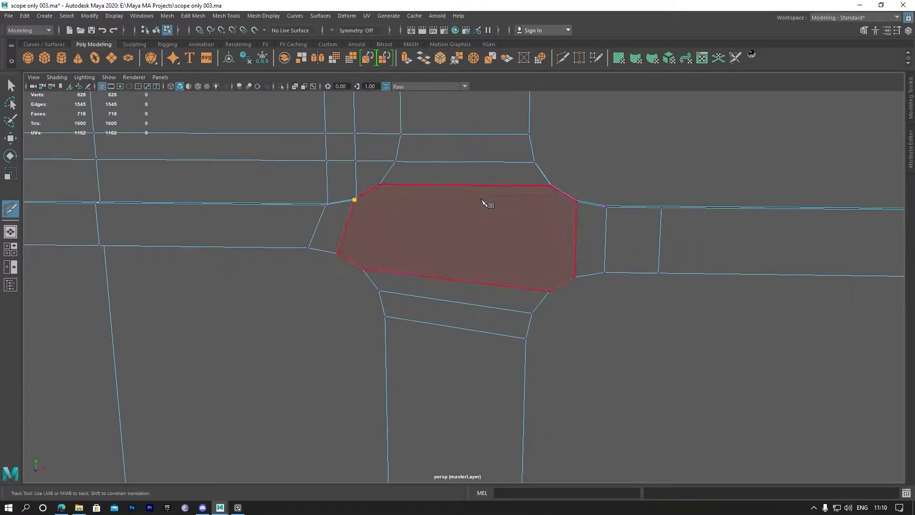
click(577, 201)
right_click(560, 271)
Cut a second horizontal edge across the lower side of the face where the four cutouts meet
click(338, 253)
key(ctrl+z)
click(338, 254)
scroll(345, 257, up, 8)
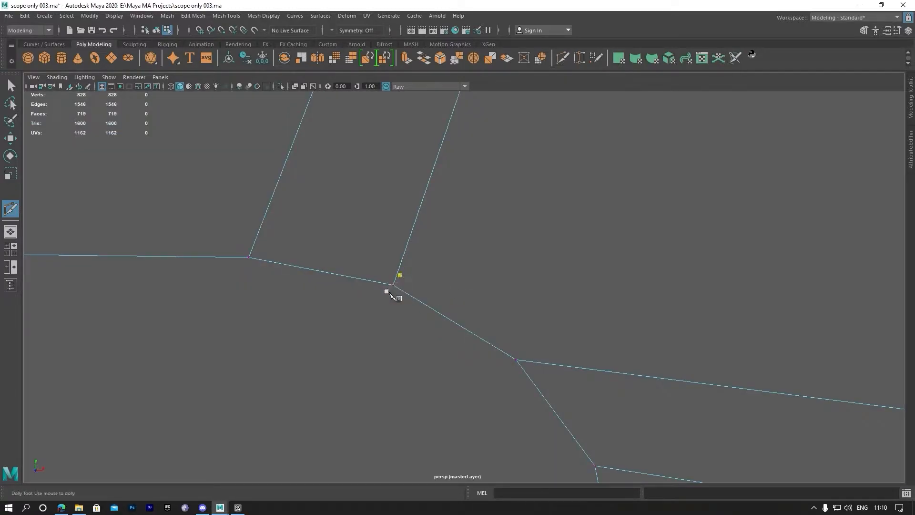
alt+drag(403, 288, 386, 305)
alt+middle_drag(386, 304, 388, 300)
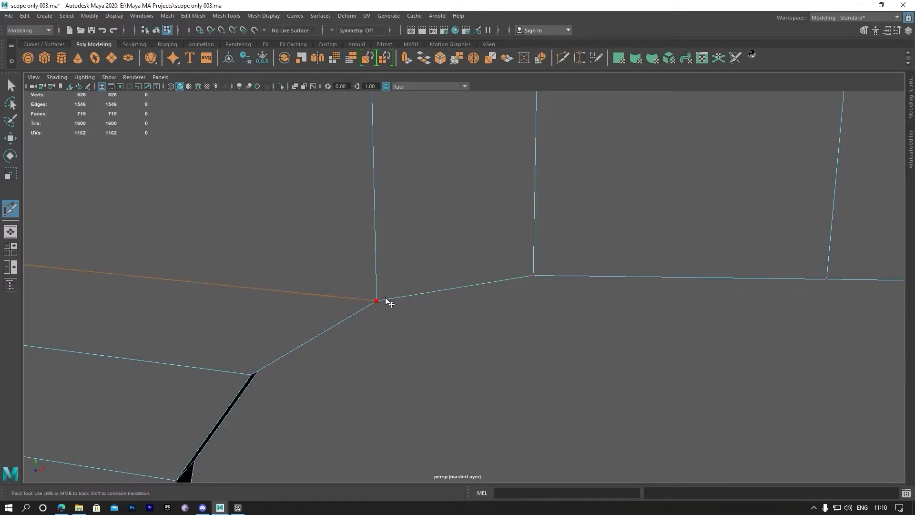
scroll(385, 299, down, 5)
alt+drag(386, 336, 346, 304)
alt+middle_drag(345, 304, 322, 302)
scroll(337, 288, down, 5)
alt+drag(363, 271, 382, 303)
scroll(485, 341, up, 7)
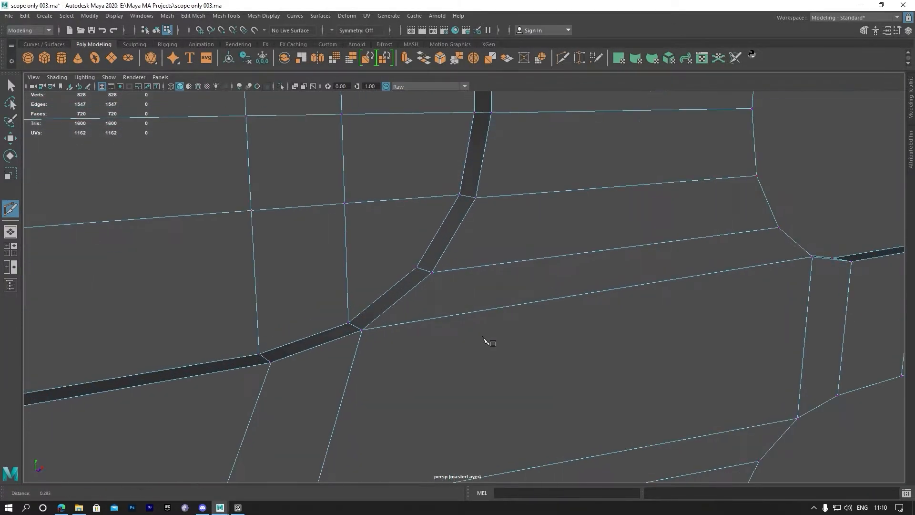
Preview the stock smoothed to check the new topology around the cutouts, and return to the unsmoothed display
scroll(427, 333, down, 6)
key(3)
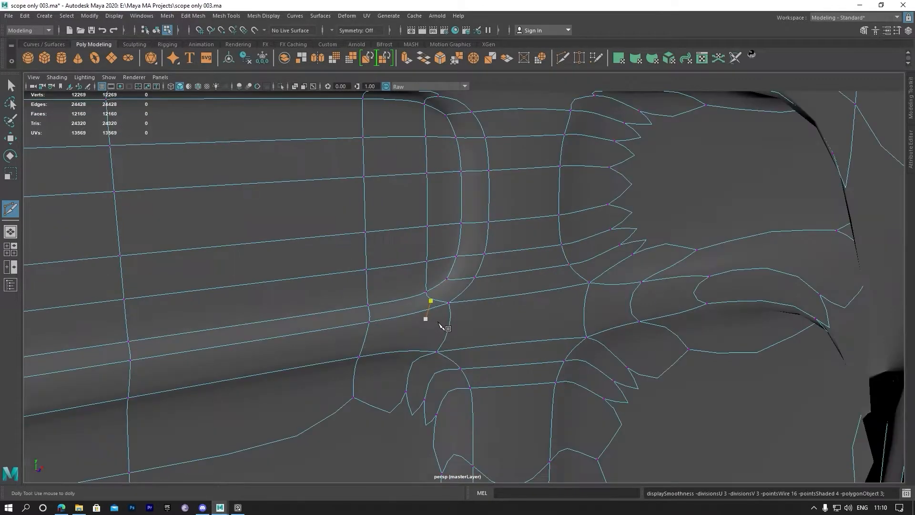
key(1)
Insert five edge loops across the narrow bevelled strip along the stock's bottom edge beneath the lower cutout
scroll(441, 325, down, 2)
alt+drag(442, 325, 399, 313)
alt+middle_drag(400, 305, 453, 262)
alt+drag(347, 272, 309, 308)
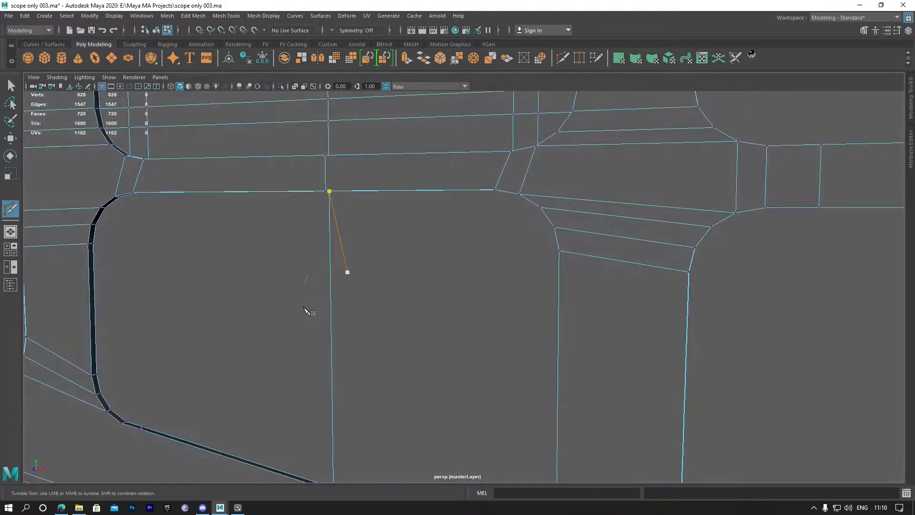
alt+middle_drag(305, 307, 409, 214)
scroll(390, 364, down, 4)
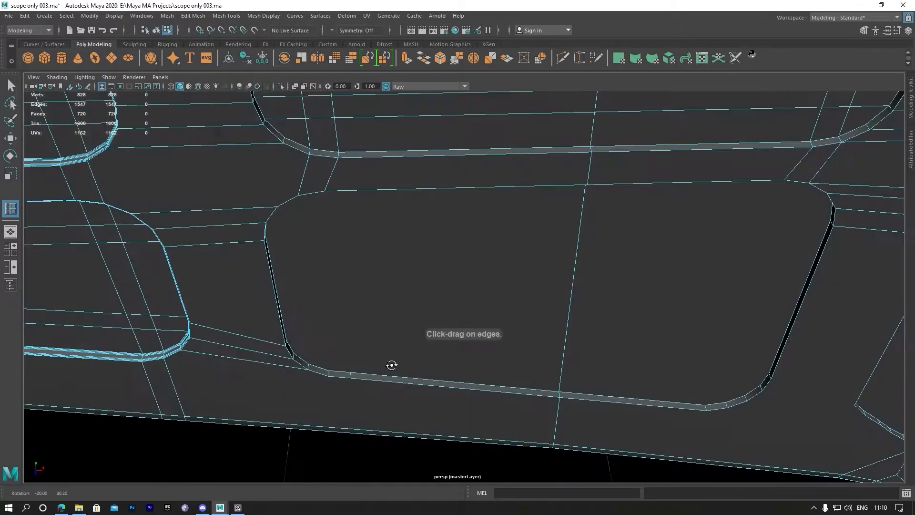
scroll(390, 364, up, 4)
alt+drag(390, 364, 397, 310)
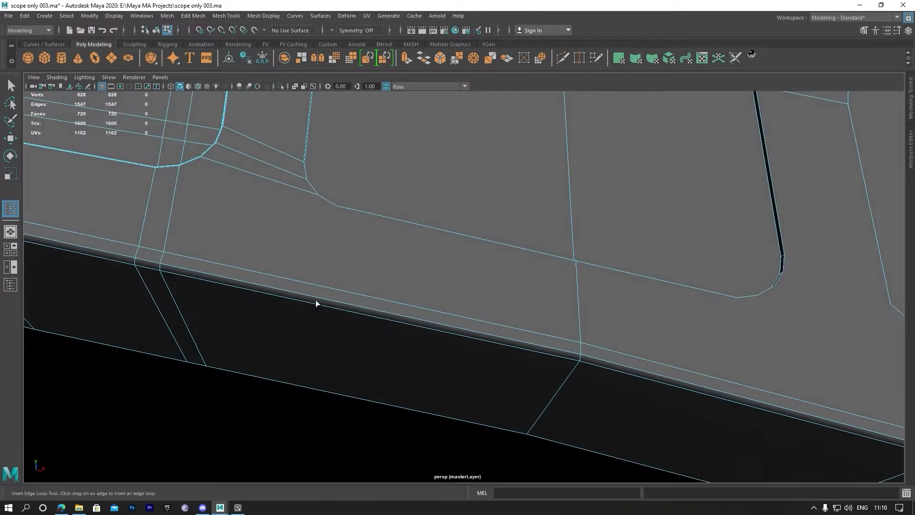
click(342, 305)
alt+drag(342, 305, 553, 260)
click(572, 211)
click(591, 215)
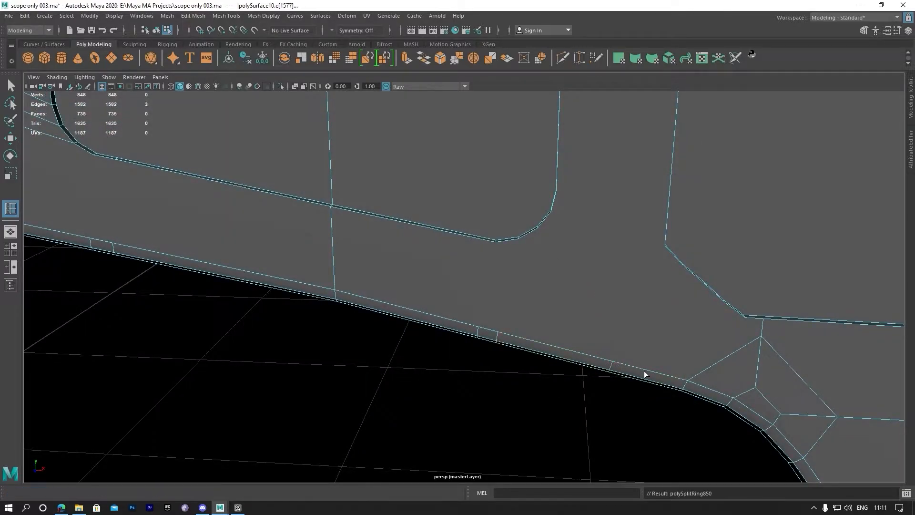
Save the scene and cut an edge from the lower cutout's rounded corner to the neighbouring large cutout's chamfered corner
alt+drag(635, 355, 397, 290)
alt+middle_drag(396, 287, 417, 339)
key(ctrl+s)
alt+middle_drag(600, 376, 511, 249)
alt+drag(448, 353, 476, 358)
click(420, 292)
click(546, 355)
key(Return)
Cut a second edge just below between the same corners and one from the rounded corner to the bottom strip
alt+drag(494, 318, 494, 355)
click(442, 290)
click(510, 342)
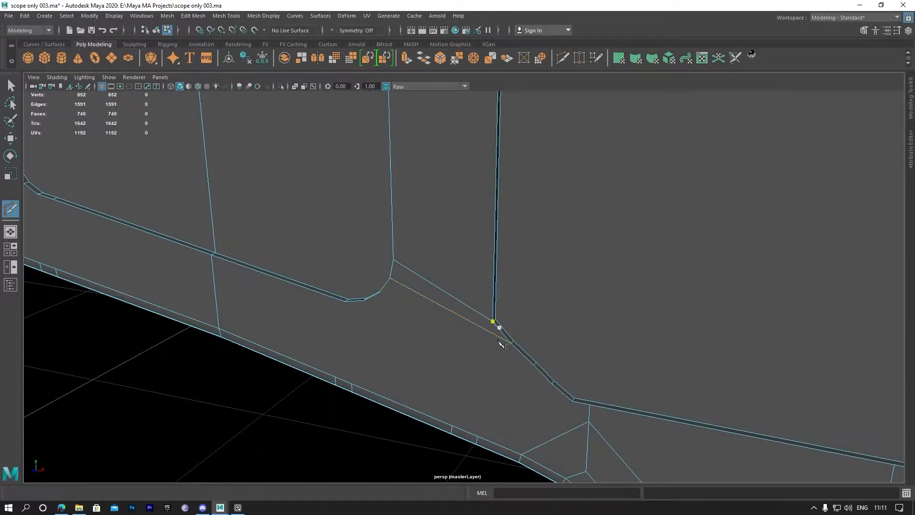
key(BackSpace)
alt+drag(419, 329, 411, 326)
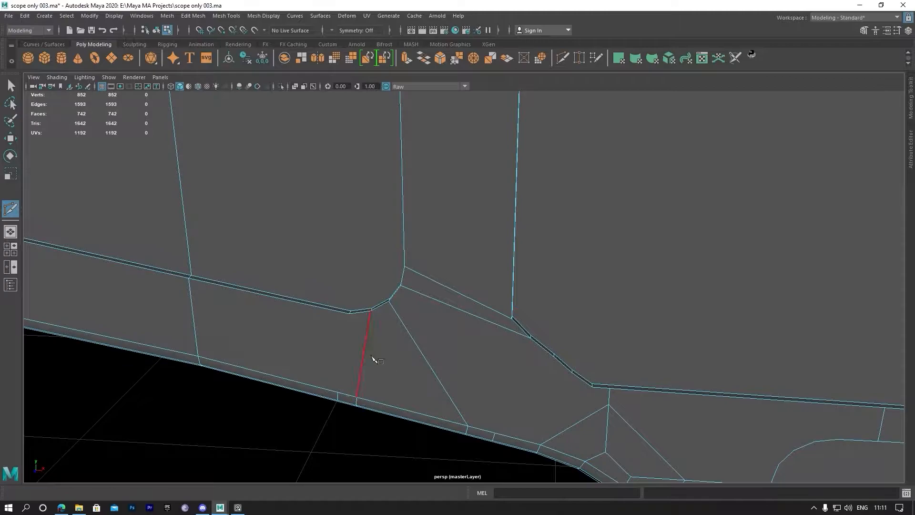
Cut paired edges from both lower corners of the lower cutout down to the bevelled strip on the stock's underside
click(347, 396)
alt+drag(347, 397, 355, 303)
alt+right_drag(355, 304, 364, 321)
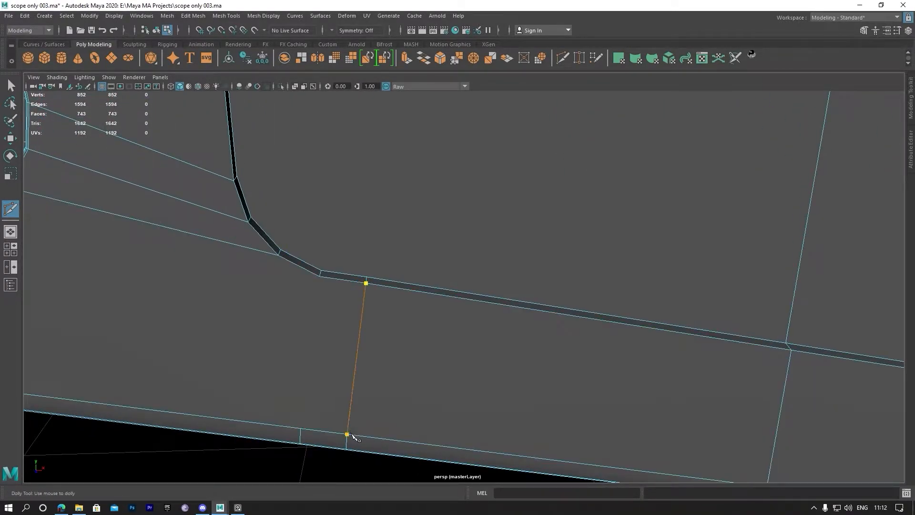
click(302, 429)
alt+drag(302, 429, 358, 279)
Cut three edges from the large cutout's chamfered corner down to the vertices of the stock's bottom bevelled strip
alt+middle_drag(412, 388, 353, 307)
alt+right_drag(353, 307, 577, 329)
alt+middle_drag(577, 329, 489, 298)
click(478, 261)
alt+middle_drag(417, 379, 401, 329)
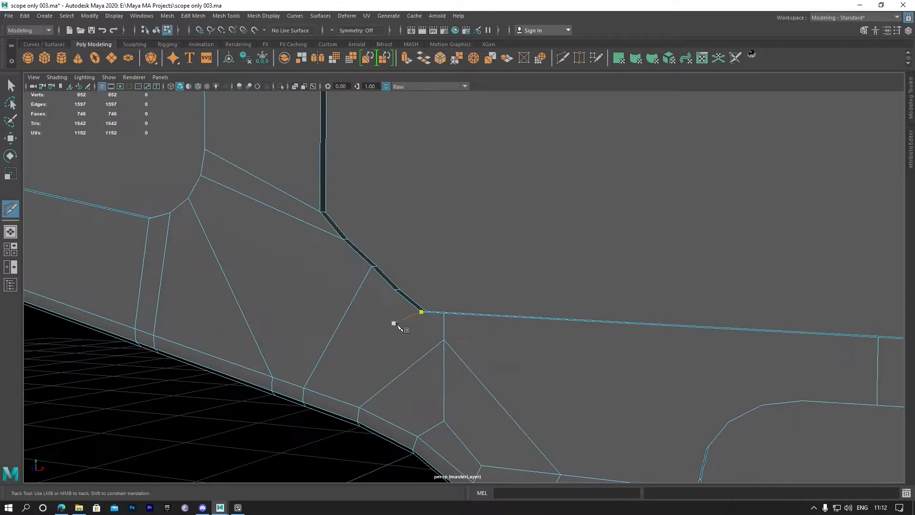
click(398, 296)
alt+middle_drag(444, 378, 402, 318)
click(424, 378)
scroll(399, 337, up, 3)
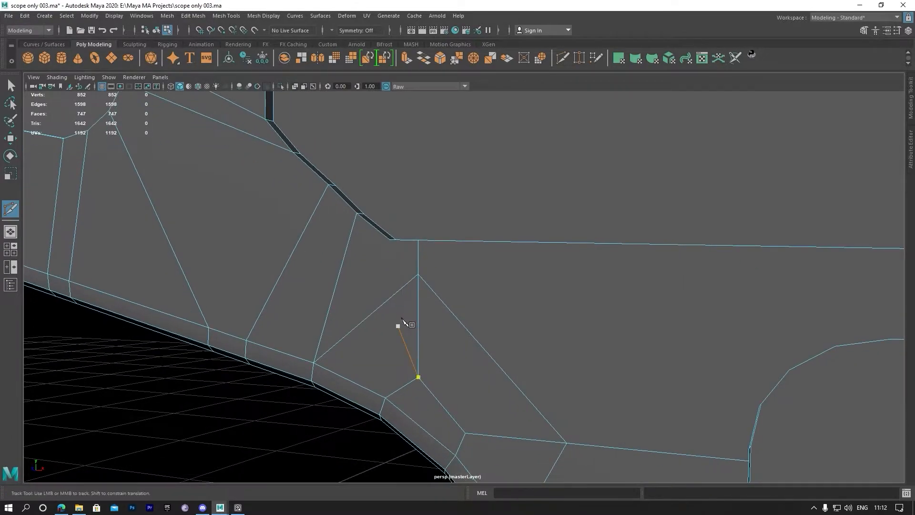
click(391, 396)
right_click(390, 396)
alt+drag(421, 318, 406, 354)
alt+middle_drag(407, 354, 413, 325)
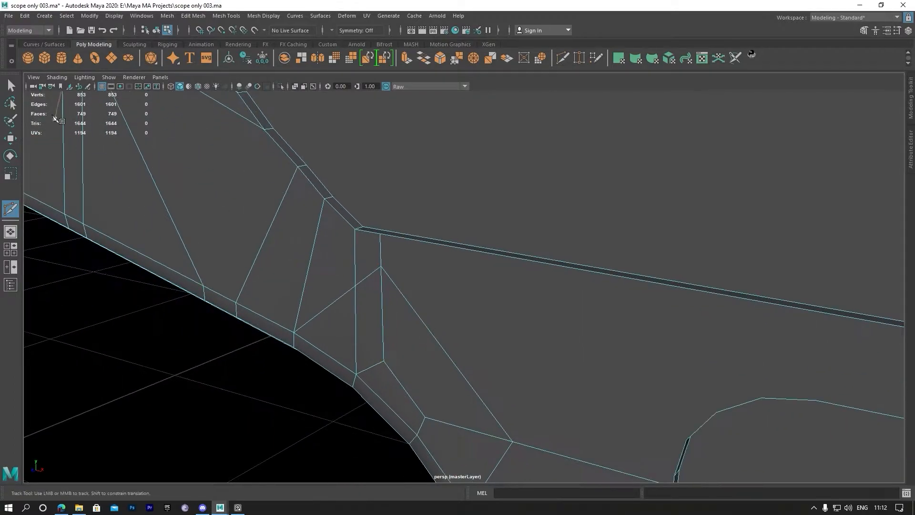
Delete the old branching edges beside the new cut beneath the large cutout's chamfered corner
click(11, 86)
shift+click(376, 278)
shift+click(340, 299)
shift+click(375, 342)
shift+click(376, 373)
shift+click(402, 299)
key(ctrl+Delete)
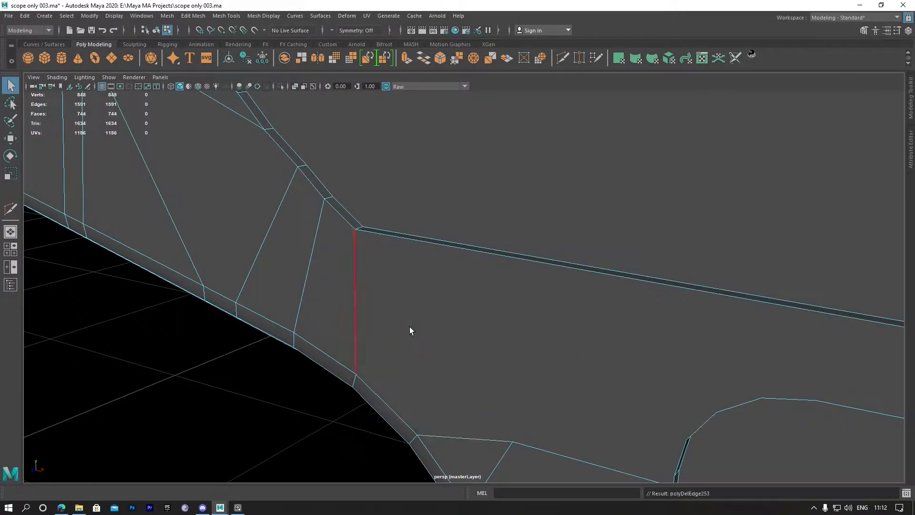
Delete the leftover branching edges between the stock's bottom strip and the small cutout
alt+middle_drag(478, 374, 474, 277)
alt+drag(474, 279, 547, 217)
scroll(448, 287, down, 3)
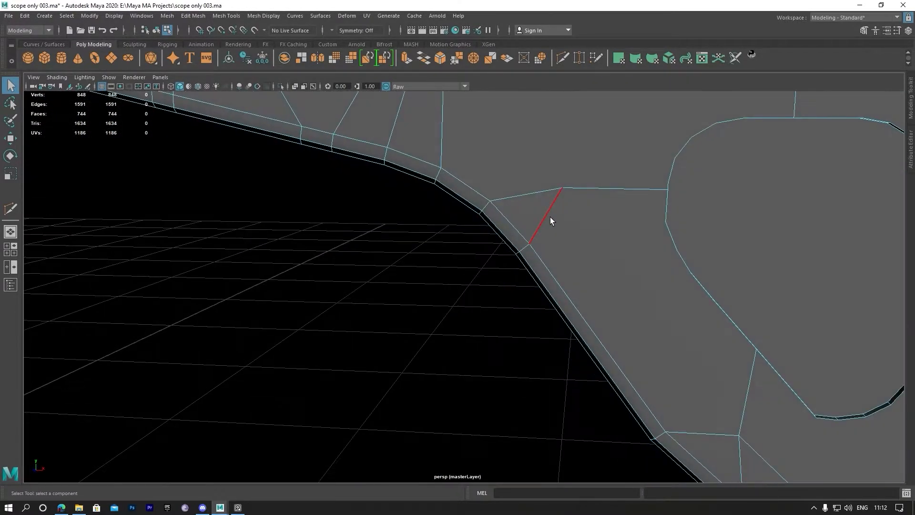
alt+drag(653, 202, 599, 202)
key(ctrl+Delete)
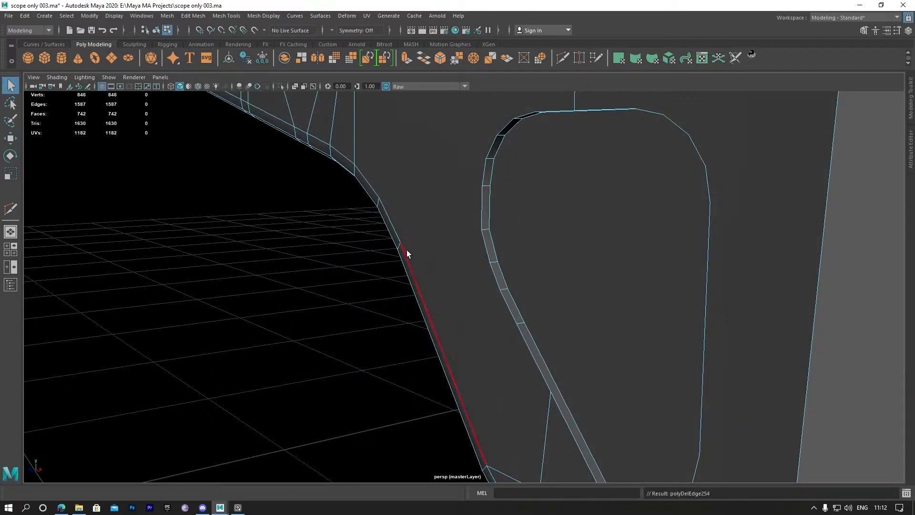
alt+drag(406, 251, 525, 241)
Cut two direct edges from the curved bottom strip to the near side of the small cutout
click(567, 58)
alt+drag(608, 209, 548, 213)
right_drag(547, 213, 496, 212)
alt+right_drag(491, 217, 542, 241)
click(546, 244)
click(391, 256)
key(Return)
key(Return)
alt+right_drag(551, 195, 476, 172)
alt+middle_drag(476, 171, 485, 214)
alt+drag(484, 215, 572, 292)
alt+right_drag(572, 292, 511, 200)
alt+drag(510, 199, 499, 227)
alt+right_drag(499, 227, 548, 229)
alt+drag(548, 229, 522, 321)
alt+right_drag(522, 321, 534, 349)
click(519, 342)
scroll(527, 350, down, 5)
alt+drag(528, 351, 548, 327)
alt+middle_drag(547, 327, 547, 253)
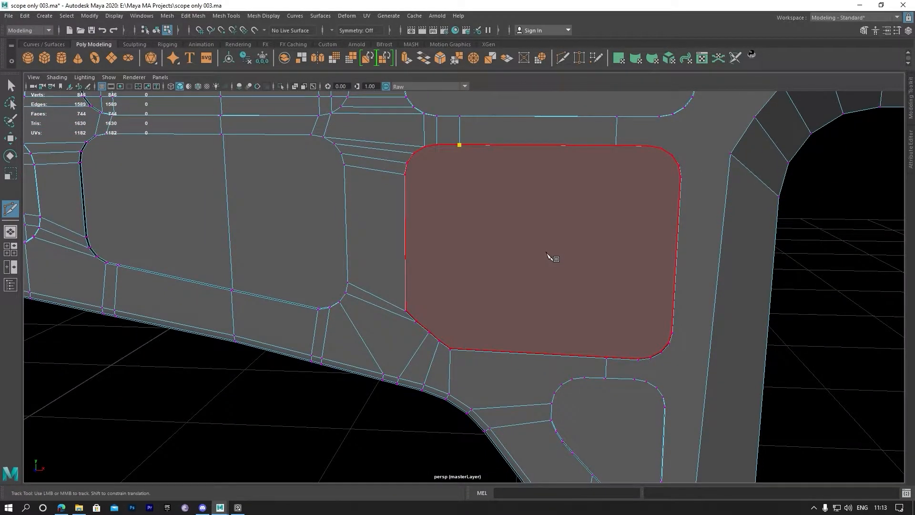
key(ctrl+z)
key(ctrl+z)
Select the vertical edges above the large cutout, near its chamfered side, and slide them farther away from the rounded corner
alt+middle_drag(171, 106, 177, 166)
right_drag(567, 242, 556, 220)
click(469, 195)
alt+middle_drag(476, 196, 483, 305)
shift+double_click(478, 190)
key(w)
drag(530, 234, 549, 237)
alt+middle_drag(571, 285, 577, 140)
alt+drag(528, 288, 529, 279)
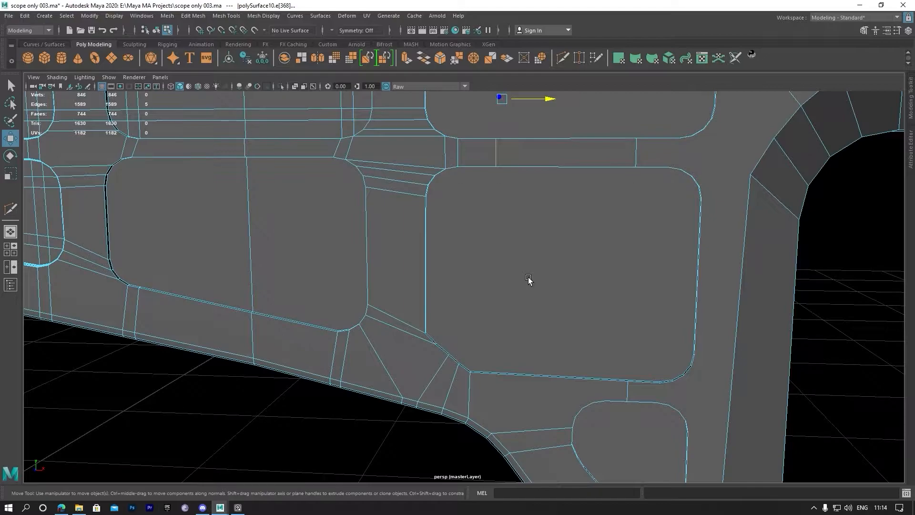
Insert an edge loop across the bottom bevelled strip where it starts to curve beneath the large cutout's chamfered corner
alt+drag(456, 230, 558, 329)
alt+right_drag(558, 329, 598, 504)
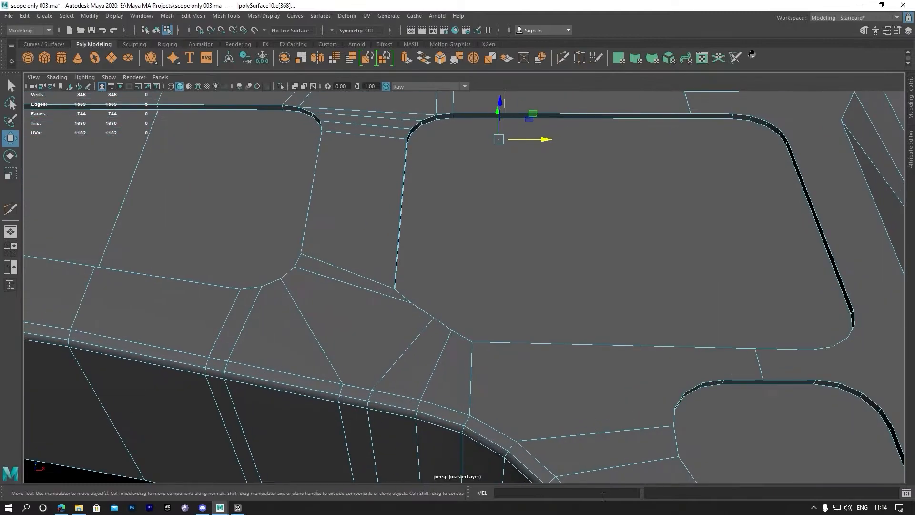
alt+middle_drag(426, 396, 401, 272)
click(226, 16)
click(253, 89)
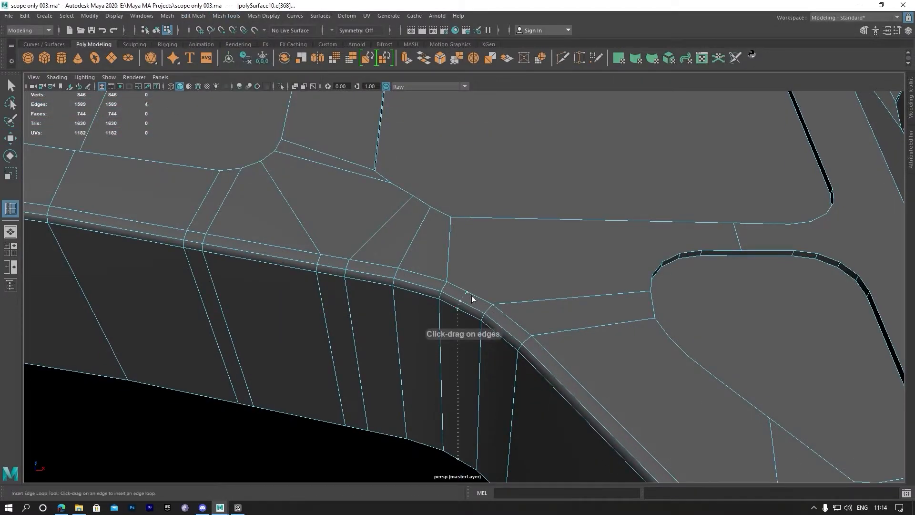
click(471, 298)
alt+drag(467, 298, 418, 239)
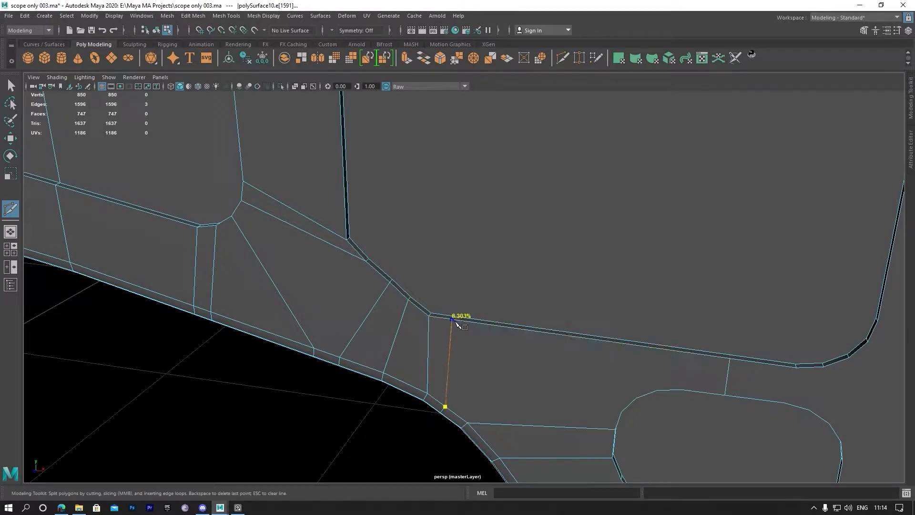
Cut a vertical edge from the new loop up through the large cutout's face to the edge above its upper border
alt+drag(455, 323, 467, 374)
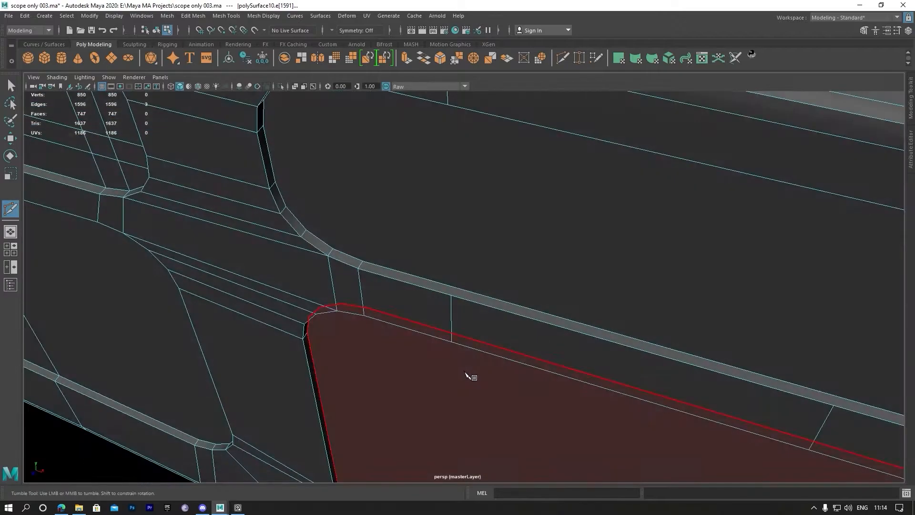
alt+middle_drag(468, 374, 471, 373)
click(471, 374)
alt+right_drag(484, 317, 574, 337)
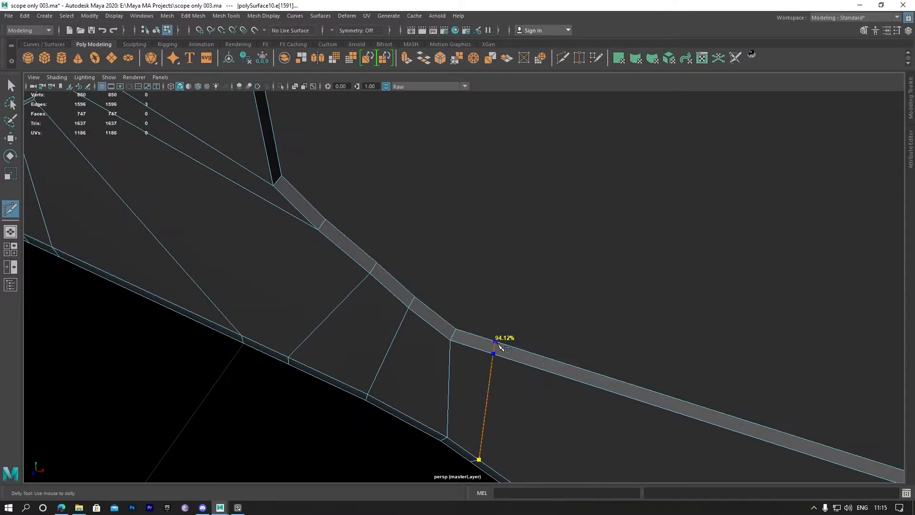
alt+right_drag(503, 346, 574, 235)
alt+middle_drag(574, 235, 456, 259)
click(732, 189)
alt+right_drag(731, 190, 705, 258)
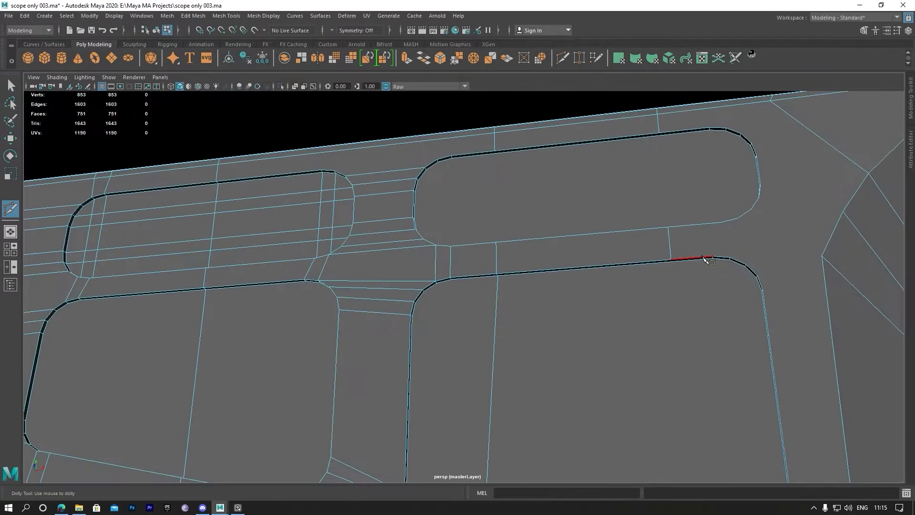
alt+right_drag(583, 226, 539, 248)
alt+drag(539, 248, 494, 309)
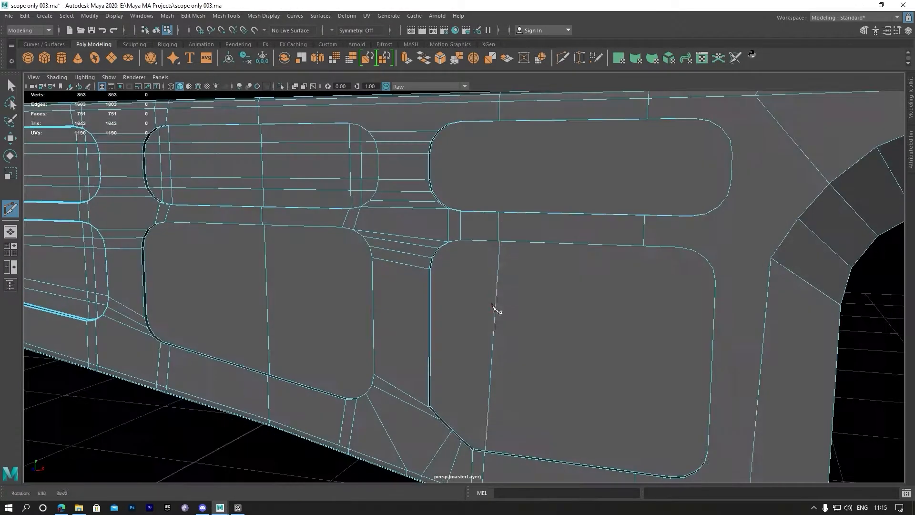
Select the new vertical edges through the large cutout and scale them flat into a straight vertical line
alt+middle_drag(494, 308, 509, 263)
alt+drag(508, 264, 486, 254)
alt+middle_drag(486, 253, 481, 298)
key(q)
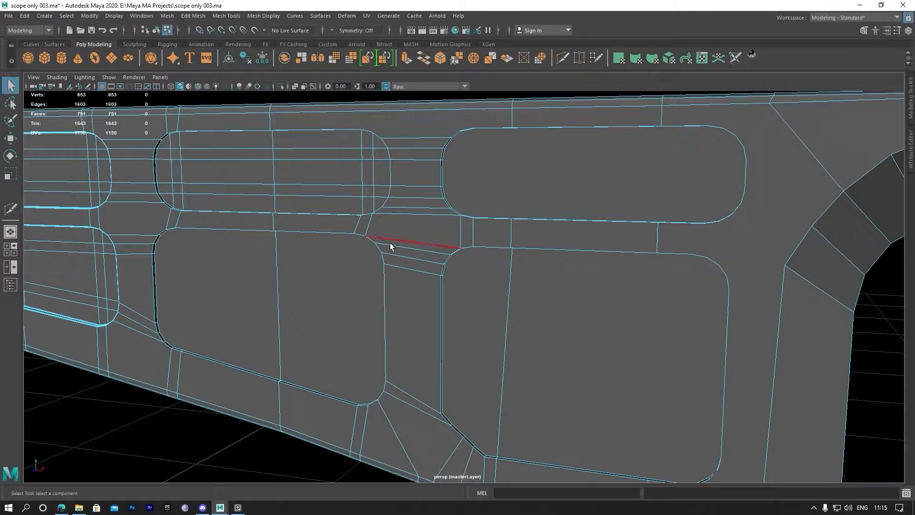
click(513, 284)
alt+middle_drag(580, 294, 571, 243)
key(r)
middle_drag(565, 316, 514, 327)
Move the straightened edges closer to the large cutout's chamfered corner to even out the spacing on the bottom strip
key(w)
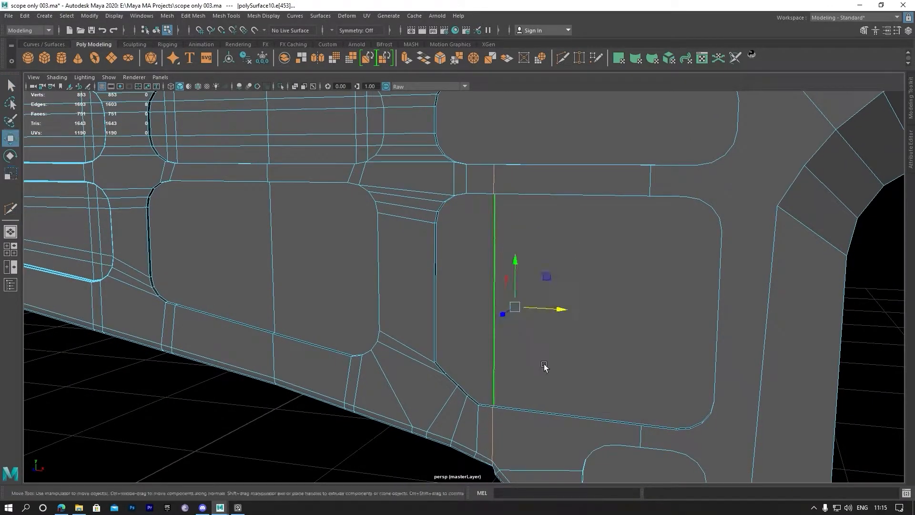
alt+drag(544, 365, 544, 401)
alt+middle_drag(544, 401, 596, 223)
scroll(553, 352, up, 2)
alt+middle_drag(556, 358, 531, 286)
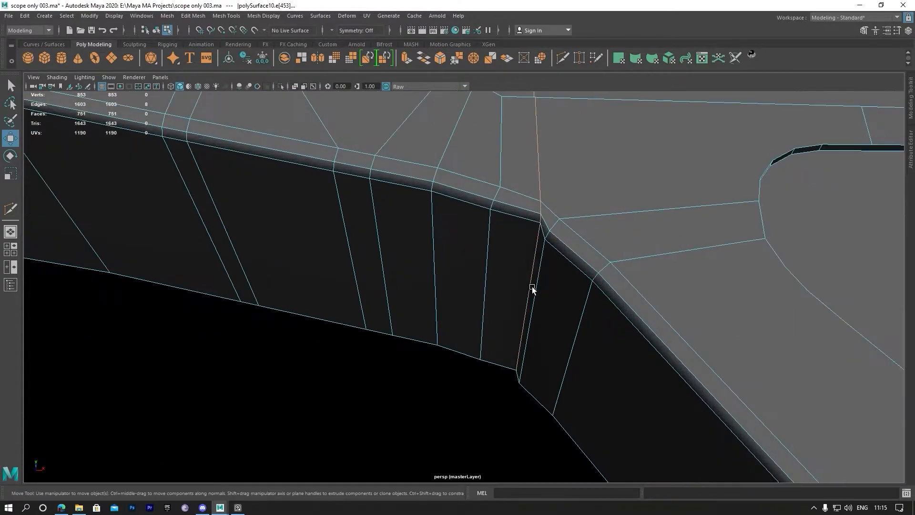
scroll(532, 286, down, 2)
drag(552, 195, 542, 350)
Preview the stock smoothed, return to the unsmoothed display and examine the topology around the large cutout
key(3)
key(1)
alt+drag(541, 264, 576, 263)
alt+middle_drag(576, 263, 564, 326)
scroll(738, 333, up, 2)
alt+drag(738, 333, 510, 267)
alt+middle_drag(511, 266, 500, 312)
alt+drag(500, 312, 532, 307)
alt+middle_drag(533, 306, 528, 418)
alt+middle_drag(479, 280, 518, 181)
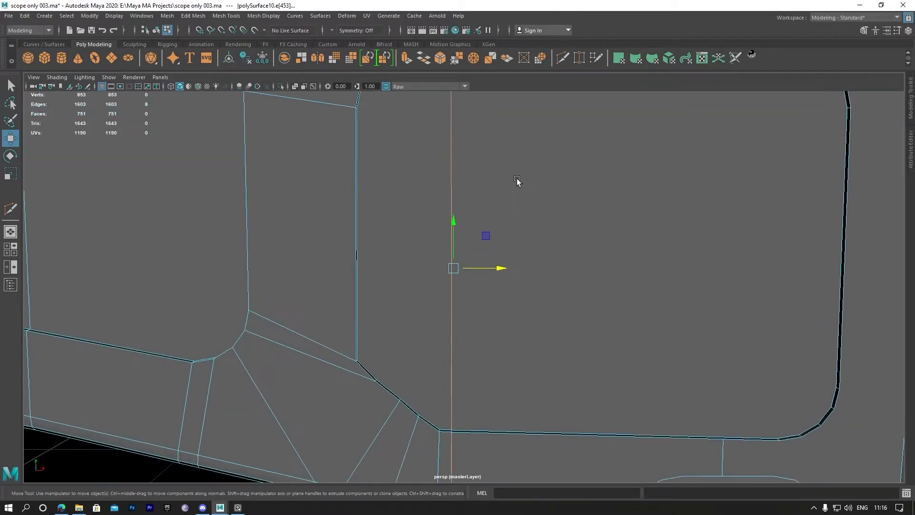
Cut an edge across the upper cutout's face, linking the first vertical edge above it to the one below
alt+drag(755, 386, 695, 430)
click(564, 58)
alt+middle_drag(570, 133, 570, 221)
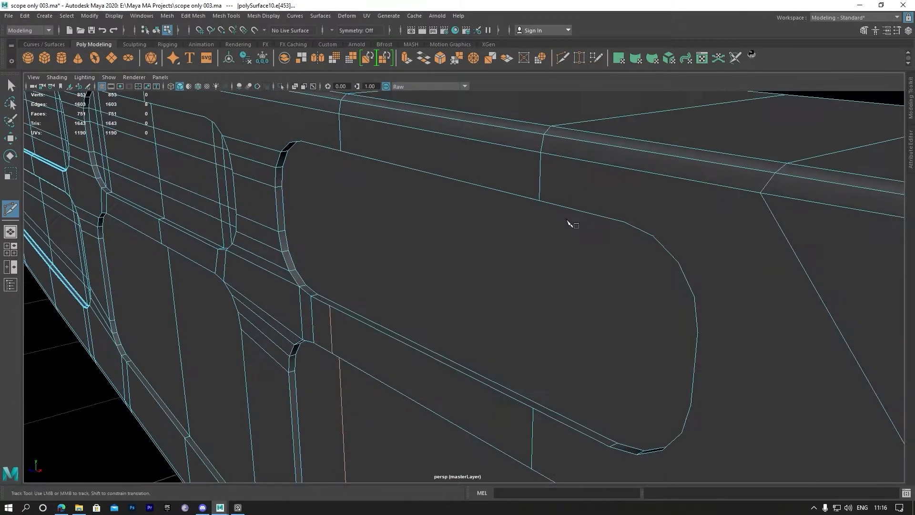
alt+drag(590, 221, 562, 171)
alt+middle_drag(562, 171, 634, 312)
alt+right_drag(634, 313, 697, 314)
alt+middle_drag(591, 259, 508, 189)
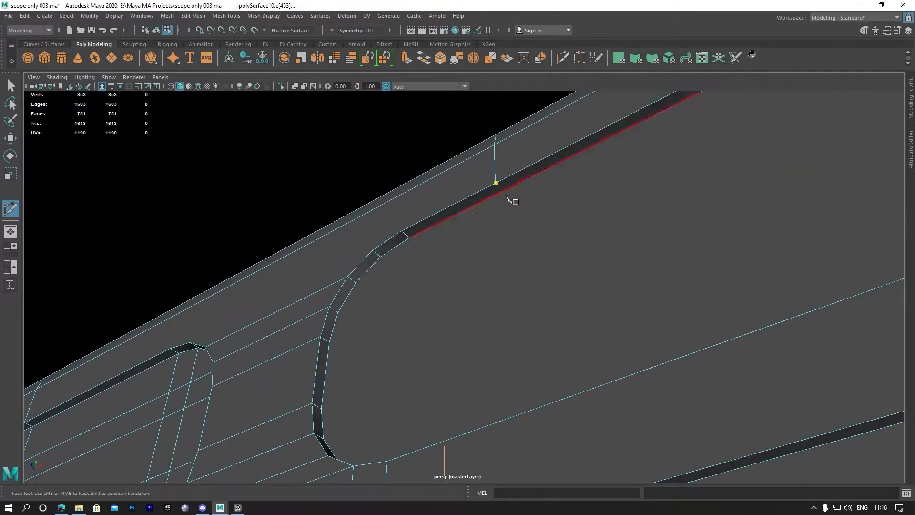
alt+drag(478, 366, 525, 385)
click(489, 308)
scroll(561, 290, down, 5)
right_click(562, 290)
Cut a second edge across the upper cutout's face between the other pair of vertical edges above and below it
alt+drag(566, 285, 625, 251)
alt+right_drag(625, 252, 782, 236)
click(637, 138)
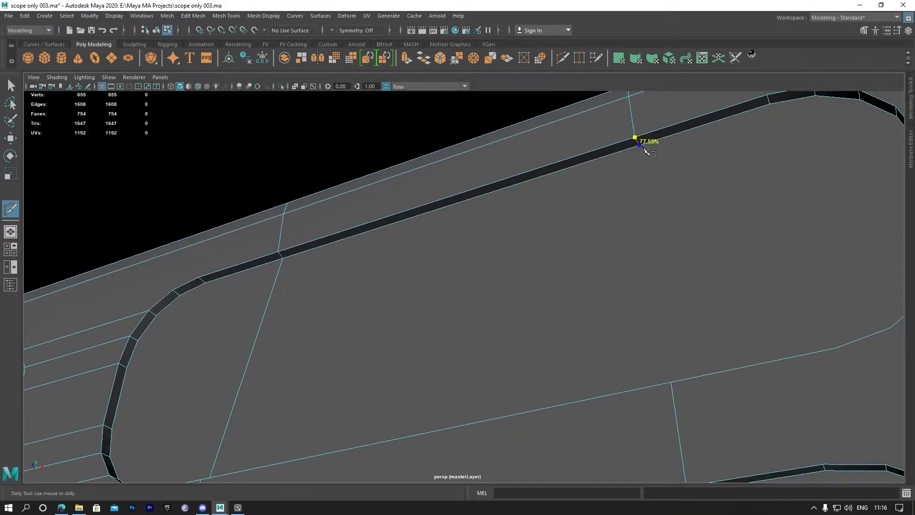
alt+drag(676, 384, 694, 384)
click(630, 435)
right_click(638, 413)
Cut a second vertical edge through the large cutout's face, from its upper border to the edge above the small cutout
alt+drag(637, 413, 651, 334)
alt+right_drag(651, 334, 615, 317)
alt+drag(615, 318, 658, 333)
click(643, 357)
alt+middle_drag(668, 316, 615, 173)
alt+right_drag(616, 172, 643, 203)
click(584, 189)
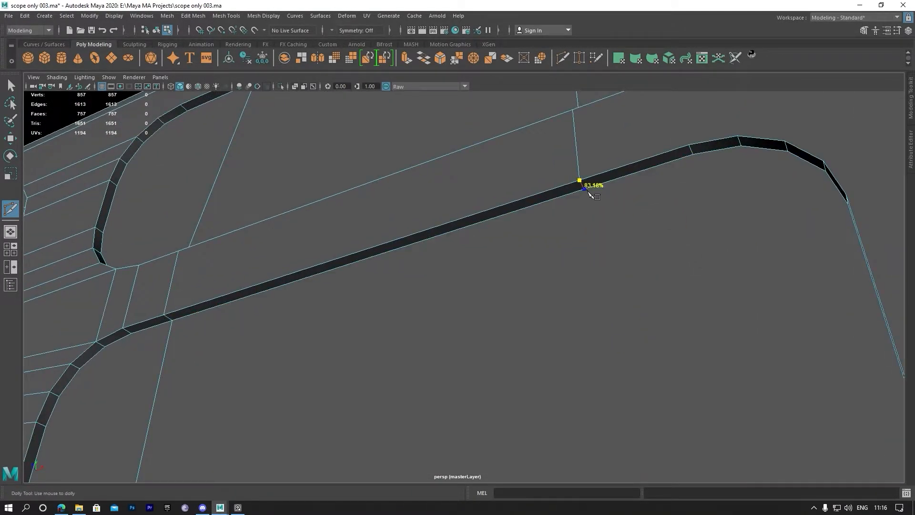
alt+drag(589, 193, 640, 286)
alt+right_drag(639, 286, 553, 238)
alt+middle_drag(553, 238, 562, 303)
click(556, 392)
Cut an edge across the small cutout's face, from its upper border to the existing edge at its slanted lower border
alt+right_drag(556, 392, 562, 368)
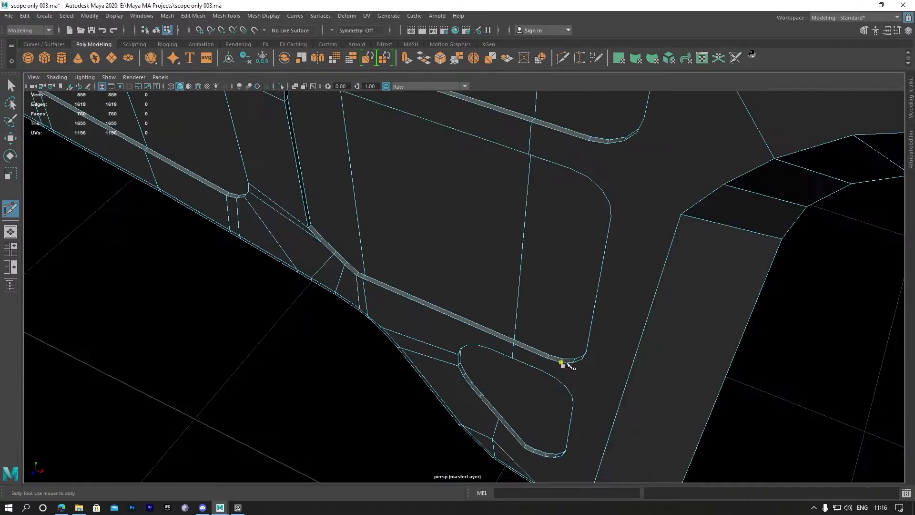
alt+drag(562, 368, 552, 167)
alt+middle_drag(552, 168, 567, 218)
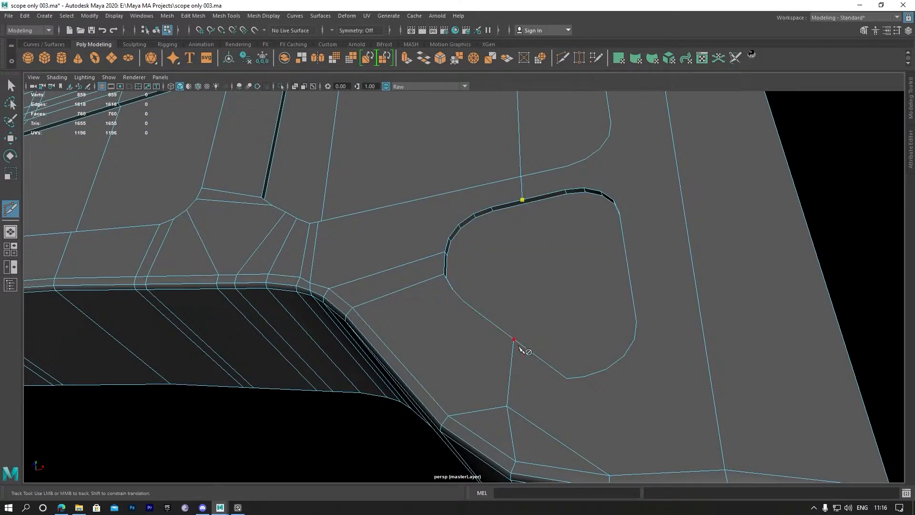
alt+drag(524, 224, 534, 360)
alt+middle_drag(533, 360, 530, 227)
alt+right_drag(530, 226, 662, 339)
mouse_move(546, 332)
alt+mouse_down()
mouse_move(578, 229)
mouse_move(555, 150)
mouse_move(578, 242)
mouse_move(554, 320)
alt+mouse_up()
click(554, 146)
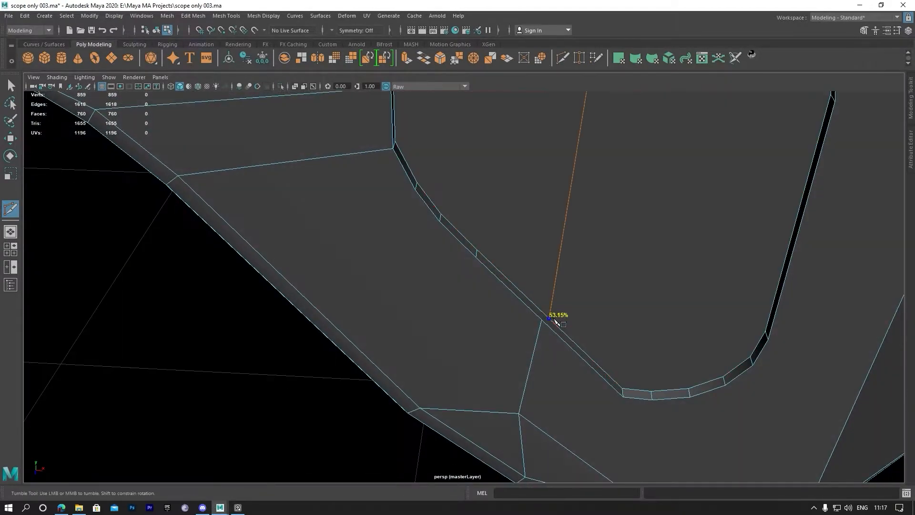
click(545, 314)
click(542, 320)
right_click(573, 272)
scroll(570, 272, down, 5)
alt+drag(570, 272, 539, 164)
alt+middle_drag(539, 164, 541, 281)
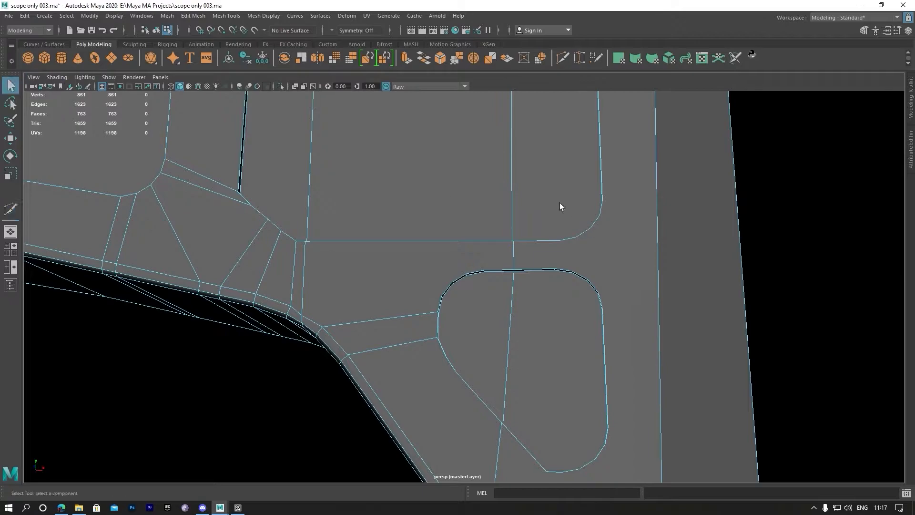
Scale the vertical edge loop through the large and small cutouts, and the neighbouring vertical loop, to straighten them
scroll(522, 180, down, 3)
key(w)
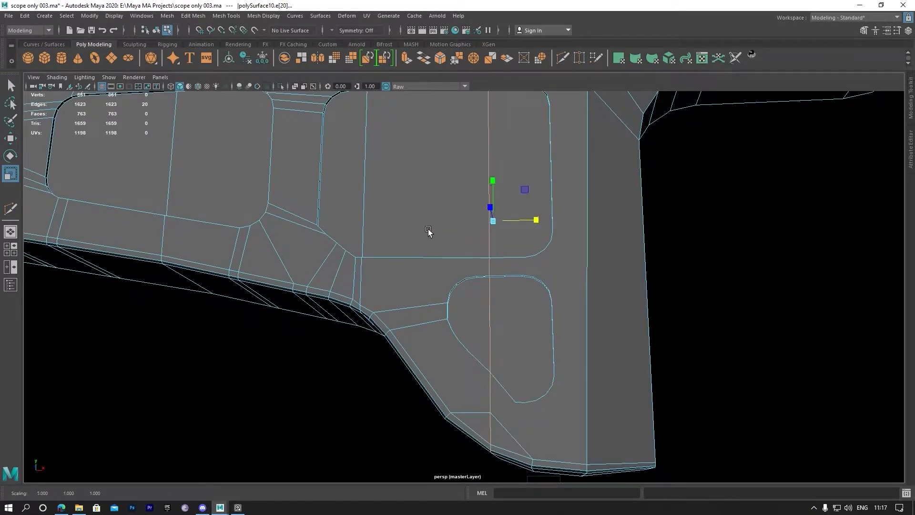
drag(527, 227, 544, 227)
alt+drag(464, 191, 491, 220)
double_click(401, 206)
alt+middle_drag(445, 193, 487, 266)
key(r)
drag(504, 261, 501, 258)
key(w)
alt+drag(487, 300, 412, 239)
Cut two vertical edges across the face of the stock's upper right cutout at its left rounded end with Multi-Cut
click(563, 60)
click(252, 299)
alt+drag(252, 299, 335, 378)
click(349, 206)
right_click(349, 206)
click(325, 209)
right_click(330, 374)
Cut two vertical edges across the upper right cutout's face at its right rounded end
alt+middle_drag(758, 313, 619, 310)
click(484, 341)
alt+drag(488, 341, 513, 342)
click(481, 225)
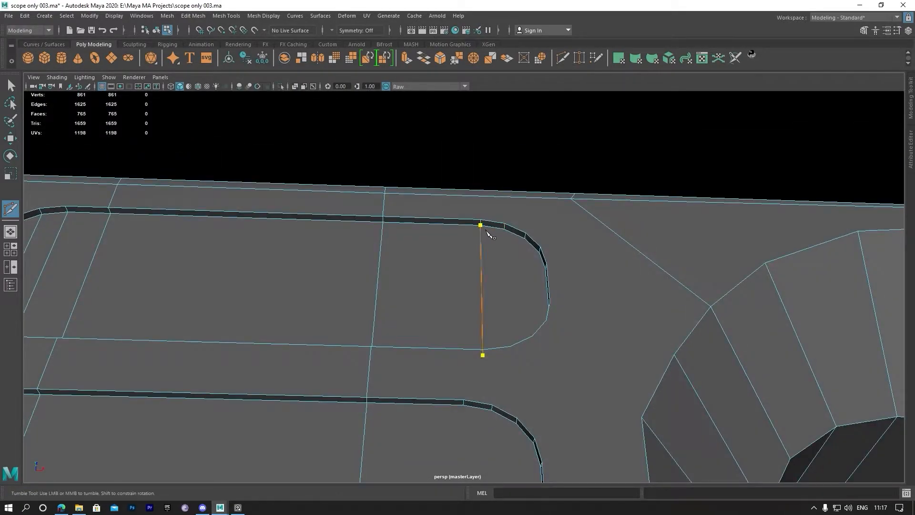
right_click(497, 245)
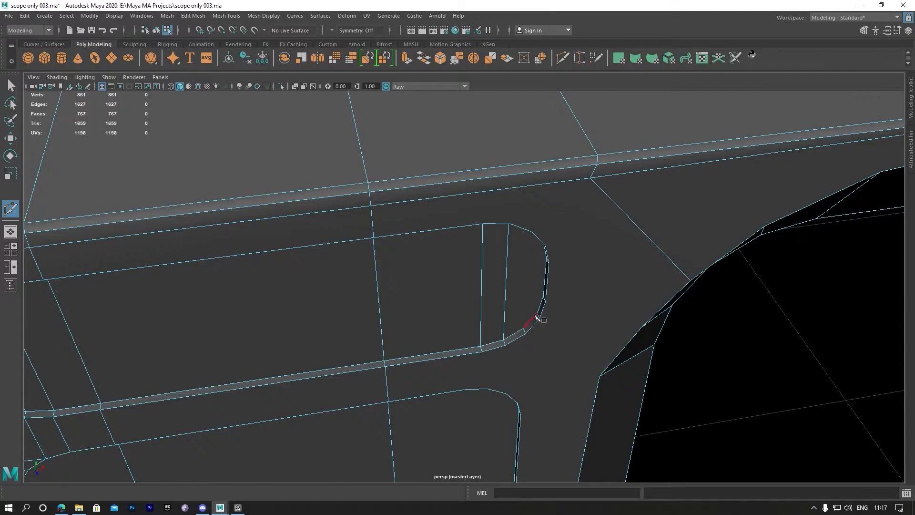
alt+drag(485, 316, 647, 242)
Cut horizontal supporting edges across the upper right cutout's face, linking matching corner vertices at its two rounded ends
click(473, 262)
right_click(473, 262)
ctrl+click(555, 240)
alt+middle_drag(568, 213, 465, 200)
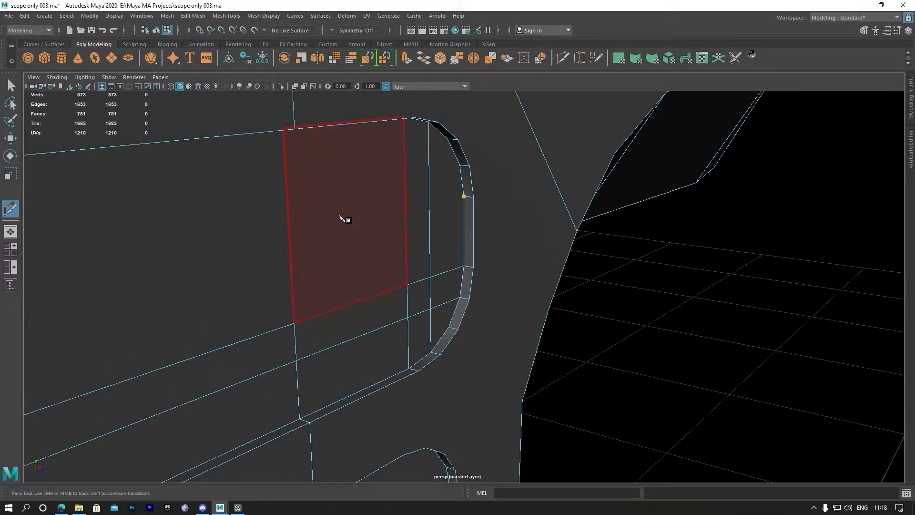
alt+drag(359, 217, 178, 193)
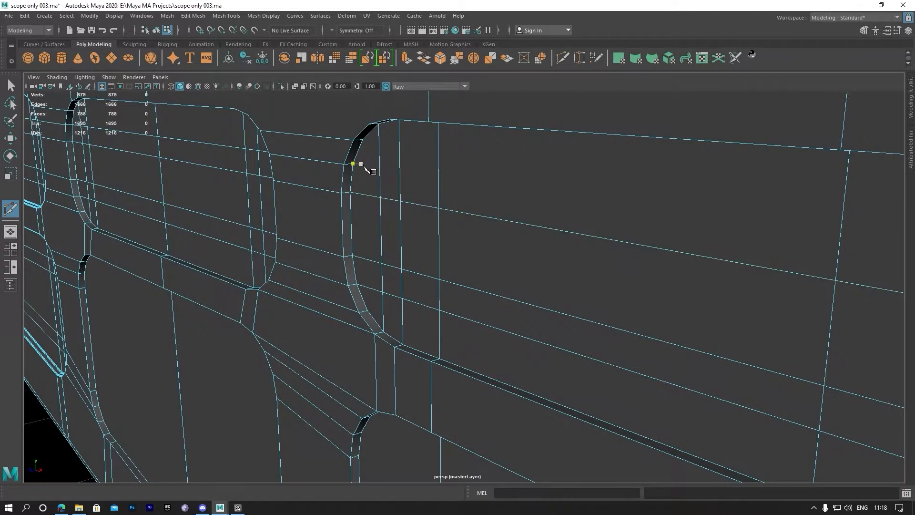
alt+drag(427, 185, 544, 187)
ctrl+click(438, 215)
Cut two vertical edges across the lower middle cutout's face at its left rounded end
alt+drag(433, 213, 267, 245)
alt+middle_drag(268, 245, 465, 259)
alt+drag(465, 259, 307, 321)
click(302, 321)
alt+right_drag(325, 255, 399, 164)
alt+drag(400, 164, 394, 140)
alt+middle_drag(421, 142, 519, 220)
Cut horizontal supporting edges across the lower middle cutout's face, linking the corner vertices on its left and right borders
alt+drag(415, 262, 310, 294)
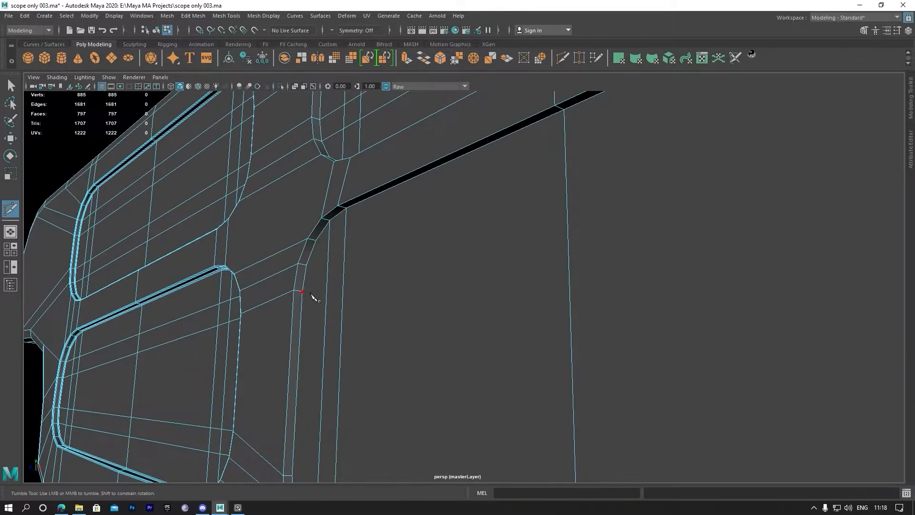
alt+drag(403, 259, 449, 159)
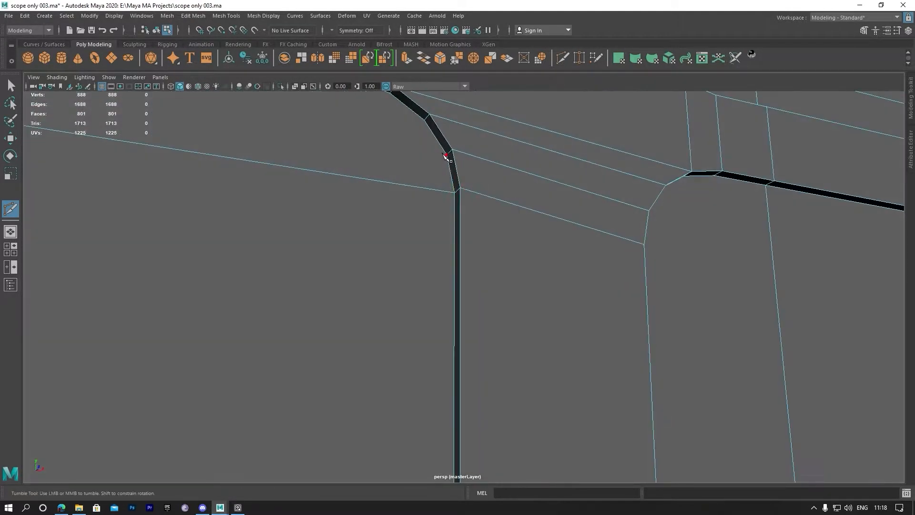
alt+drag(442, 254, 591, 258)
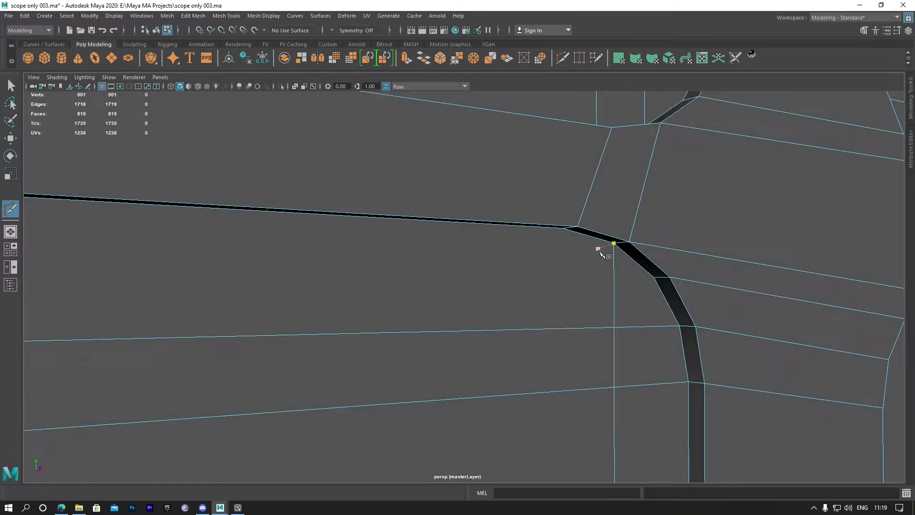
Finish the vertical edges across the lower middle cutout's right rounded end, cutting through to its lower border
alt+middle_drag(571, 241, 475, 304)
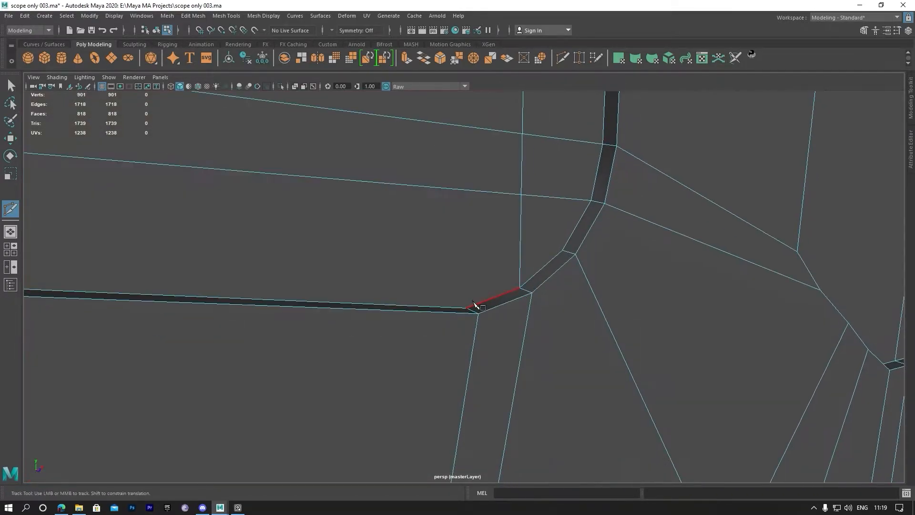
scroll(465, 303, down, 4)
alt+drag(406, 265, 306, 267)
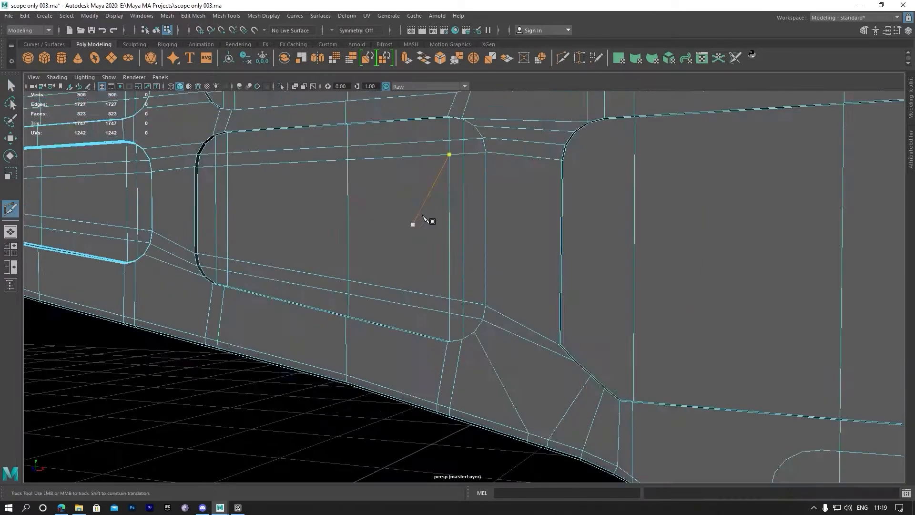
right_click(464, 217)
Cut horizontal edges across the lower part of the large cutout's face, linking its right corner vertices to the left border
alt+middle_drag(463, 217, 252, 174)
alt+drag(414, 262, 398, 266)
alt+middle_drag(398, 265, 346, 234)
scroll(320, 263, up, 4)
alt+drag(321, 264, 375, 269)
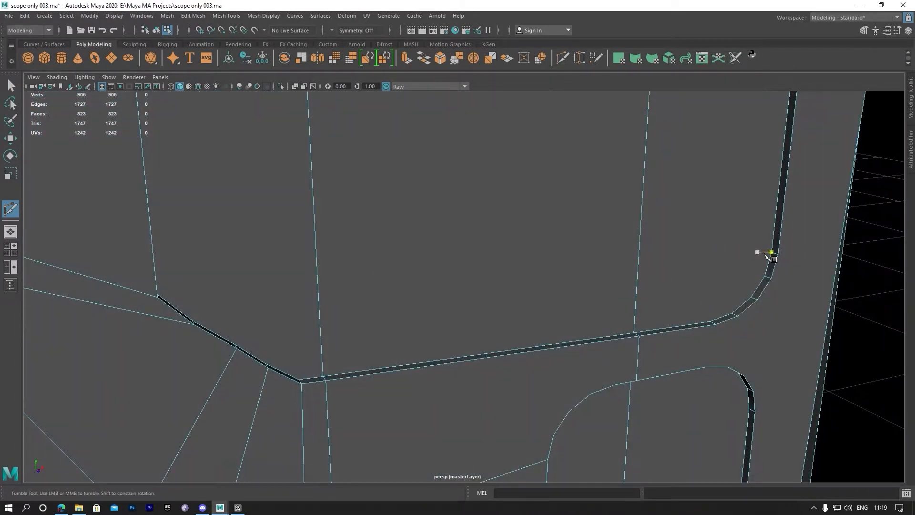
click(771, 253)
alt+drag(773, 256, 122, 266)
click(130, 247)
right_click(157, 274)
Cut horizontal edges across the upper part of the large cutout's face between its right and left corner vertices
alt+middle_drag(789, 311, 631, 373)
alt+drag(631, 374, 401, 221)
alt+middle_drag(400, 221, 360, 237)
click(237, 176)
alt+drag(241, 179, 684, 256)
alt+right_drag(687, 257, 752, 256)
alt+drag(744, 220, 434, 196)
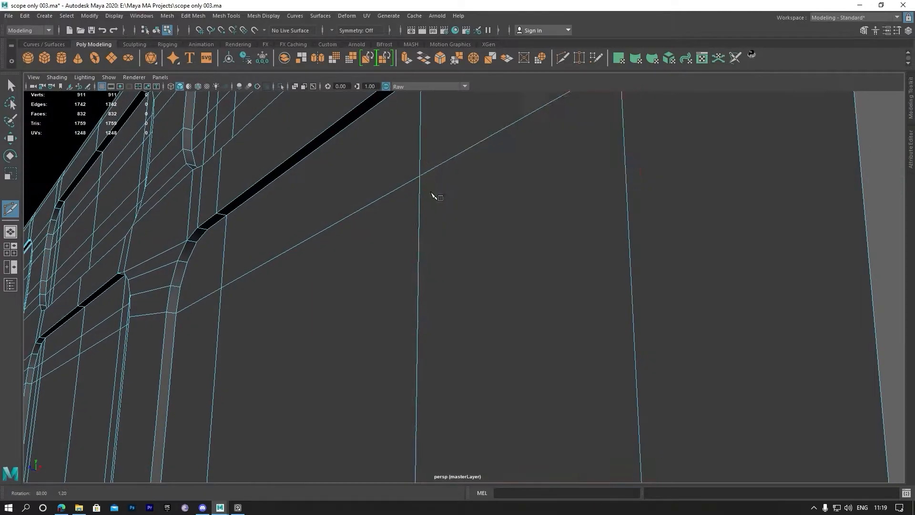
click(181, 287)
alt+drag(334, 214, 212, 221)
right_click(288, 246)
Cut a vertical edge down the large cutout's left side, from its upper border to the lower end of its slanted corner
alt+middle_drag(212, 221, 320, 224)
alt+drag(321, 225, 324, 238)
alt+right_drag(334, 279, 362, 229)
alt+middle_drag(295, 120, 313, 165)
alt+drag(313, 166, 334, 286)
alt+middle_drag(334, 286, 340, 253)
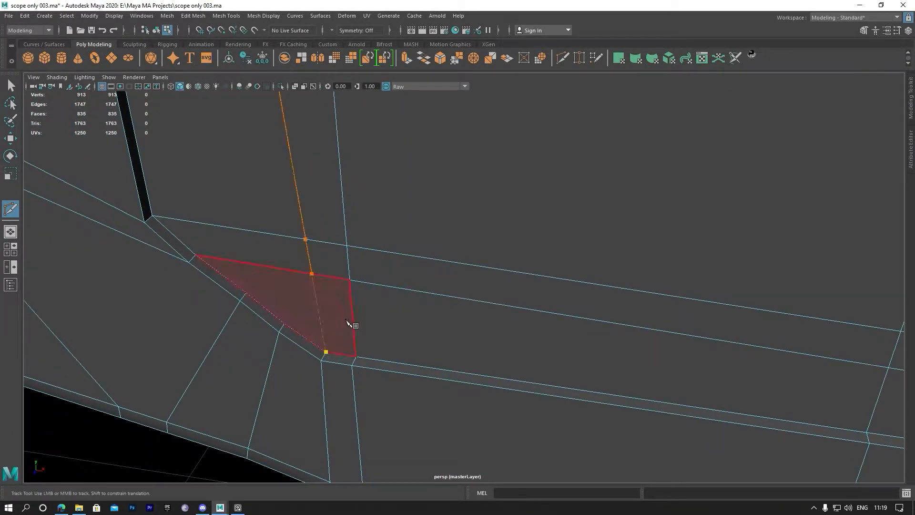
right_click(347, 320)
alt+drag(334, 286, 286, 203)
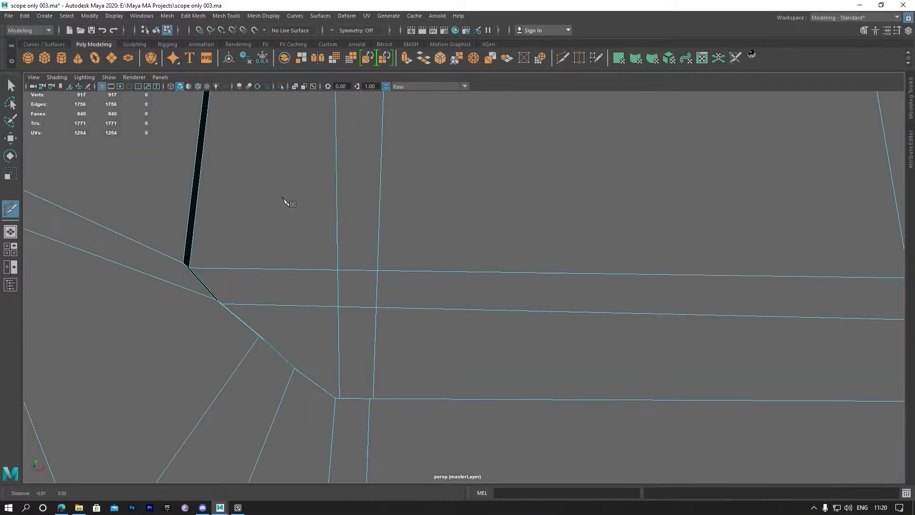
alt+middle_drag(286, 202, 378, 260)
alt+drag(424, 267, 480, 335)
alt+middle_drag(480, 336, 442, 117)
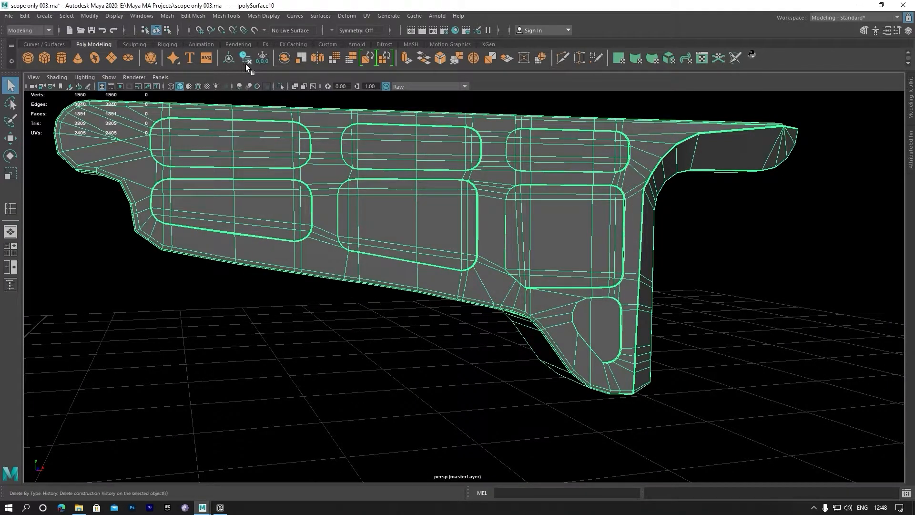
Try to mirror the finished stock half with the Mirror operation
key(w)
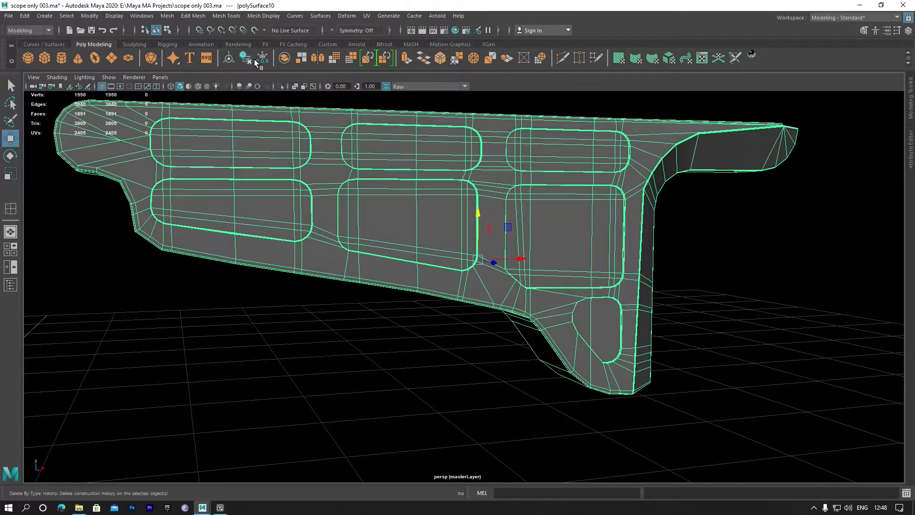
scroll(302, 160, down, 3)
alt+drag(302, 159, 339, 210)
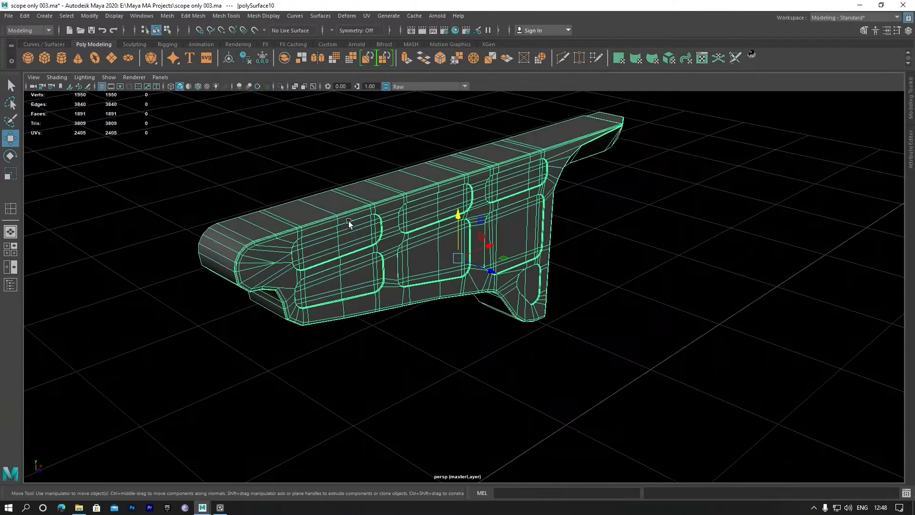
alt+middle_drag(339, 210, 371, 241)
click(319, 59)
alt+drag(320, 193, 362, 213)
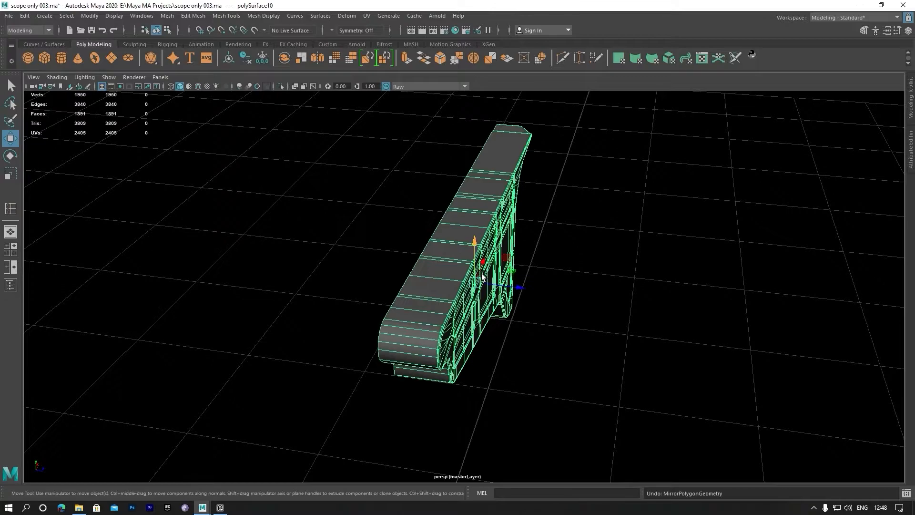
Duplicate the stock half and flip the copy along Z with a negative Scale Z value
key(ctrl+shift+a)
click(474, 111)
text(-)
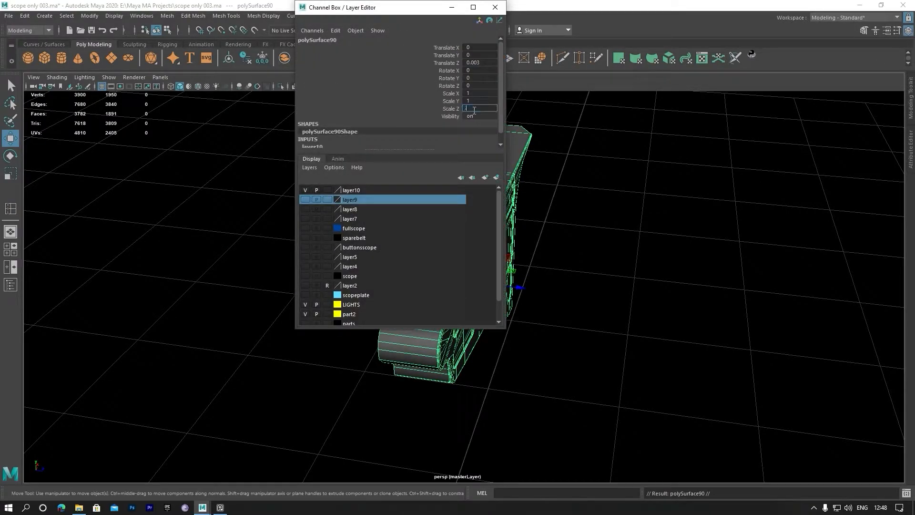
text(0.1)
key(Return)
click(496, 7)
Move the flipped copy along Z in the side view until its inner border meets the original half's inner border
drag(523, 291, 480, 286)
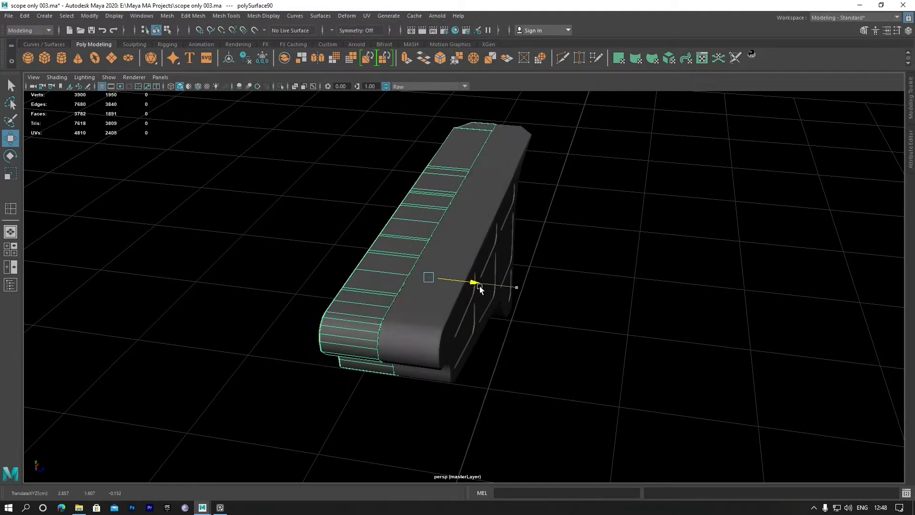
key(space)
key(space)
scroll(432, 316, up, 10)
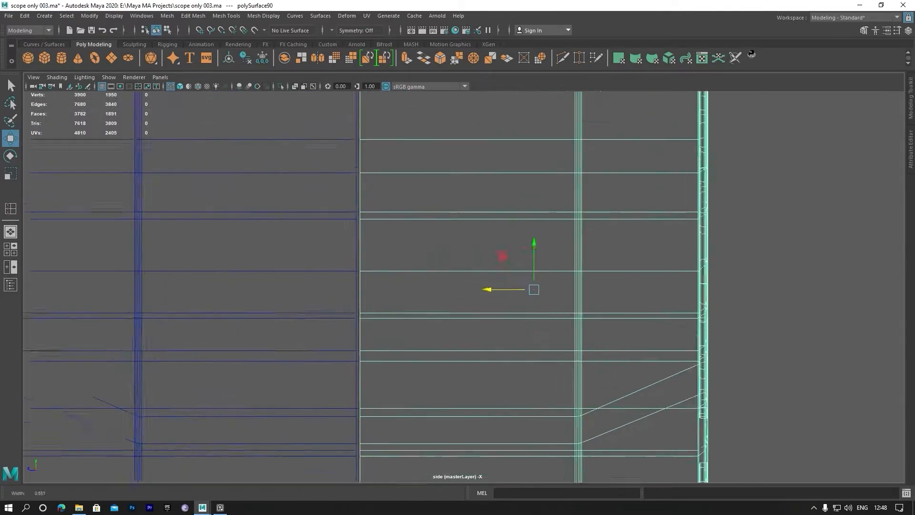
scroll(431, 318, up, 2)
drag(506, 291, 502, 290)
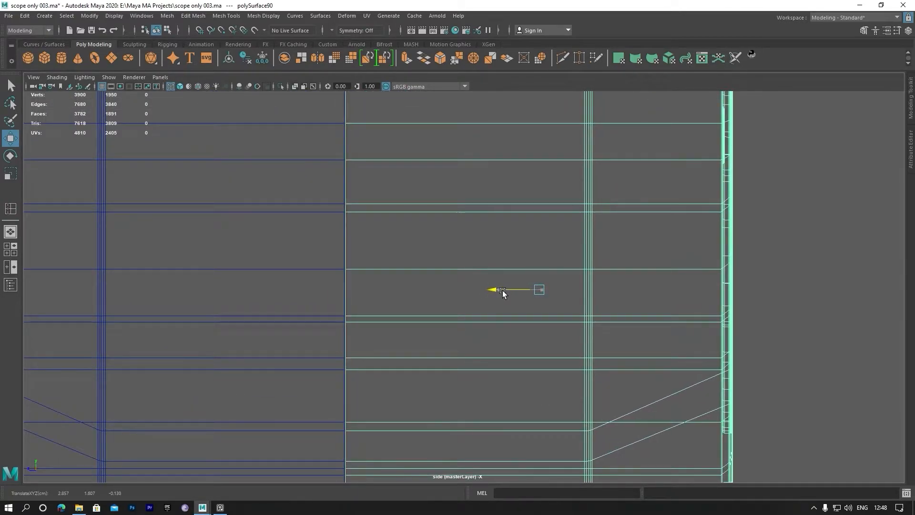
key(space)
key(space)
Select both stock halves and combine them into one mesh
alt+drag(548, 204, 443, 259)
shift+click(446, 262)
mouse_move(437, 262)
shift+right_down()
mouse_move(416, 443)
mouse_move(422, 253)
shift+right_up()
alt+drag(423, 253, 472, 404)
Try to merge the vertices along the stock's centre seam, adjusting the merge distance threshold
key(space)
key(space)
scroll(605, 348, down, 10)
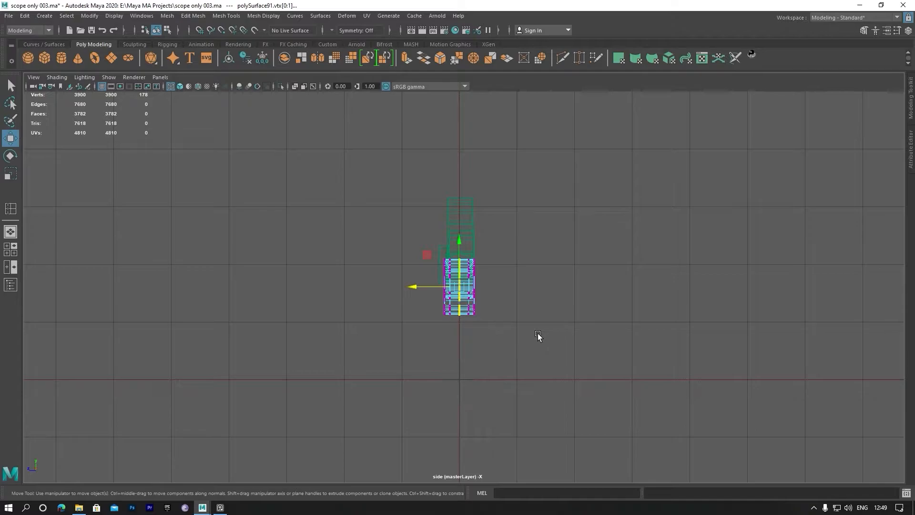
scroll(538, 333, up, 8)
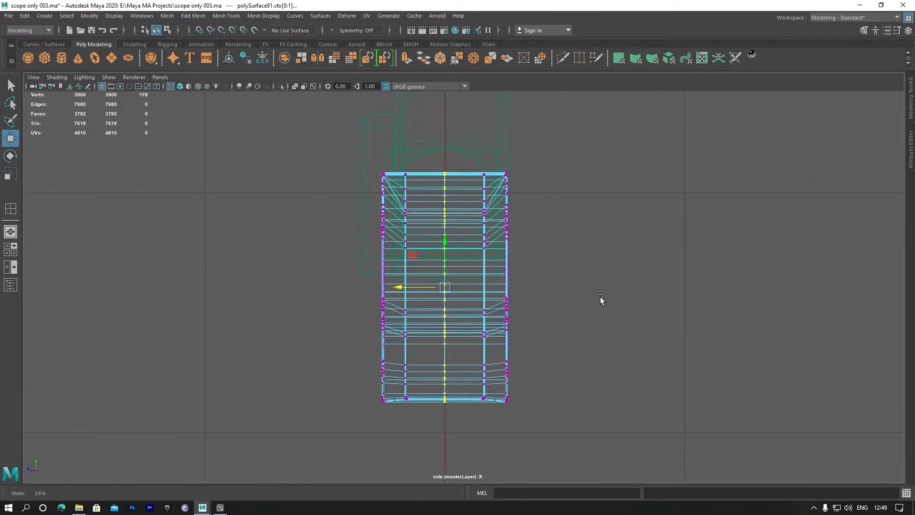
key(r)
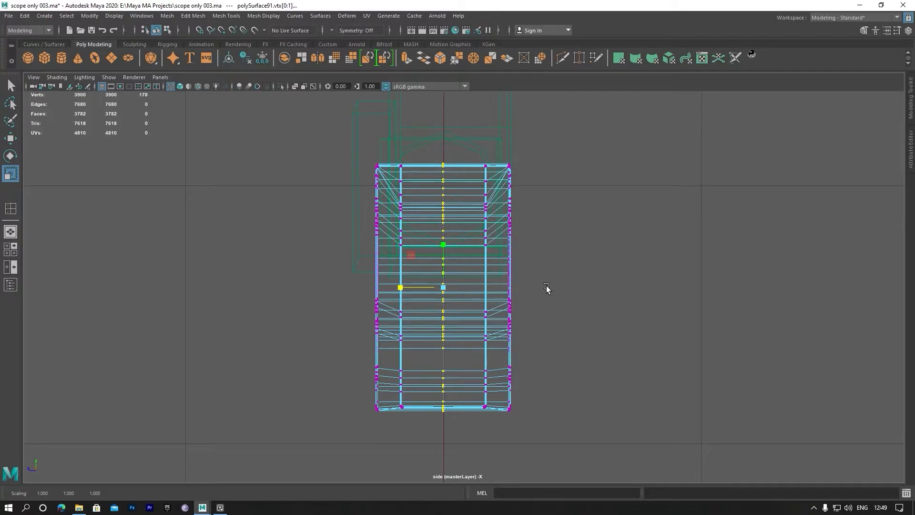
shift+right_drag(442, 274, 444, 244)
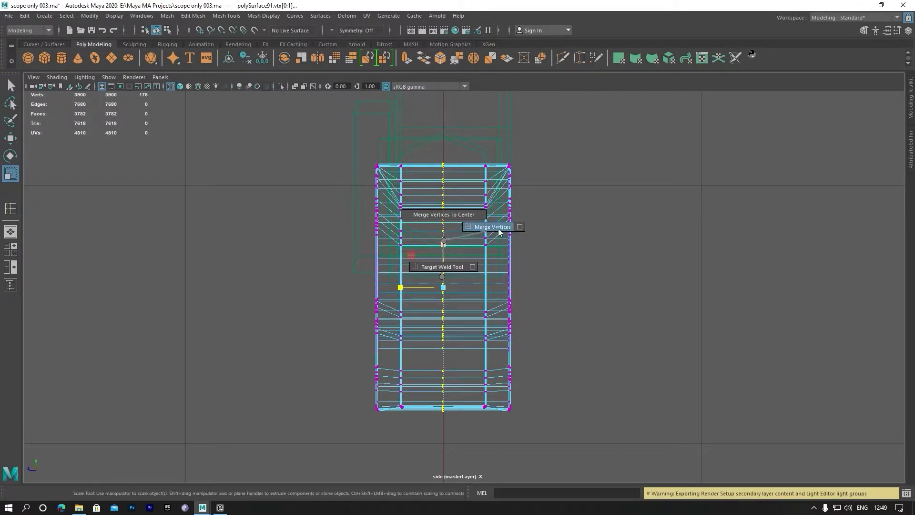
shift+right_drag(499, 232, 500, 233)
middle_drag(749, 306, 748, 323)
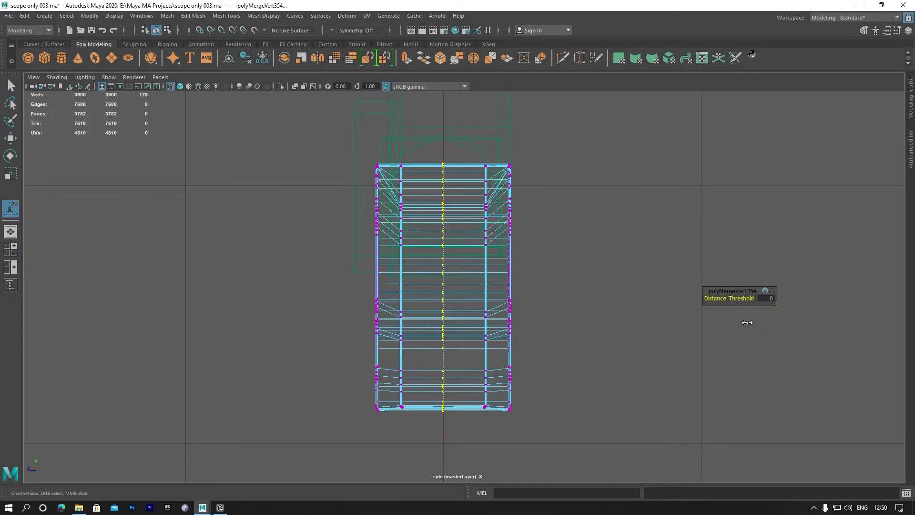
click(545, 312)
Test the weld by moving one centre-seam vertex on the stock's top sideways, and undo the move
key(space)
key(space)
alt+drag(599, 261, 416, 274)
alt+right_drag(417, 273, 601, 296)
alt+middle_drag(334, 305, 435, 308)
click(436, 305)
key(w)
drag(487, 312, 455, 309)
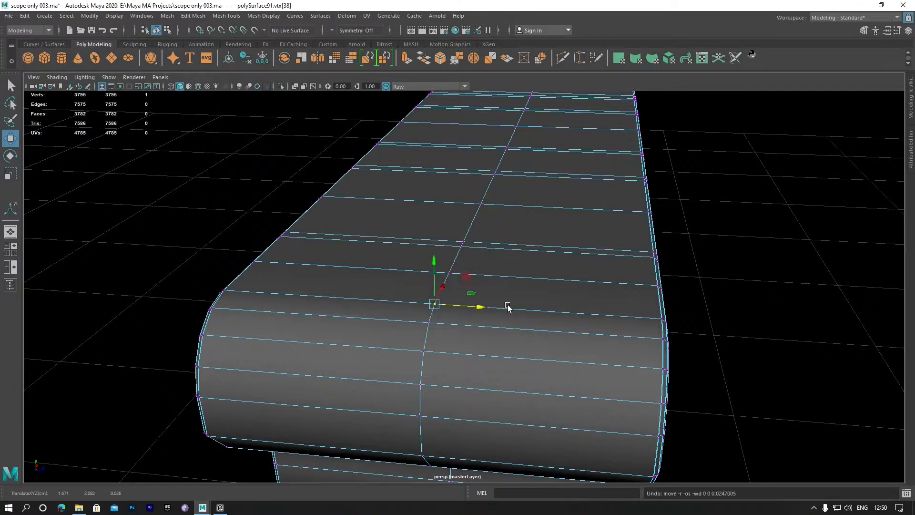
Inspect the merged seam from several sides in smooth preview, and return to the unsmoothed display
alt+right_drag(508, 308, 477, 220)
alt+drag(563, 218, 406, 223)
key(3)
alt+drag(566, 287, 483, 307)
alt+right_drag(483, 306, 613, 310)
alt+drag(614, 311, 509, 215)
key(1)
alt+middle_drag(364, 221, 439, 293)
alt+drag(439, 293, 445, 324)
Try merging the centre-seam vertices with a 0.01 distance threshold after removing some vertices from the selection
alt+drag(473, 391, 446, 364)
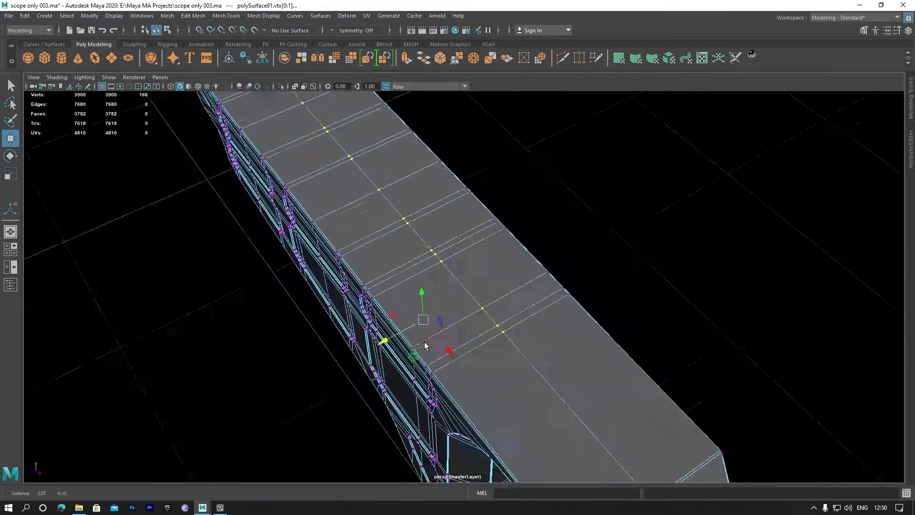
alt+middle_drag(445, 364, 400, 308)
alt+right_drag(401, 309, 654, 351)
alt+middle_drag(654, 351, 713, 344)
ctrl+drag(422, 290, 456, 316)
alt+drag(473, 350, 505, 304)
shift+right_drag(503, 300, 557, 264)
alt+drag(557, 264, 459, 356)
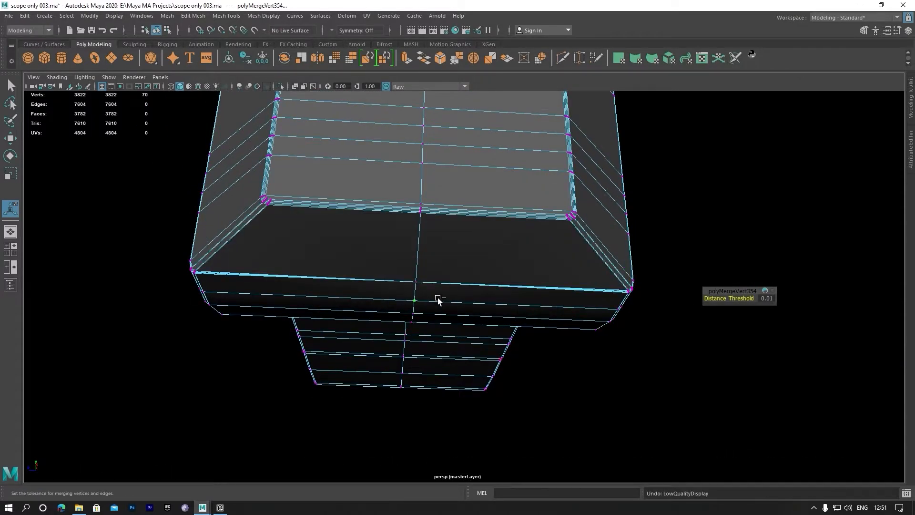
Undo the last merge, deselect a further vertex and merge the remaining centre-seam vertices with a 0.01 distance threshold
key(ctrl+z)
alt+drag(438, 301, 443, 278)
ctrl+drag(483, 159, 483, 159)
alt+drag(483, 159, 463, 234)
shift+right_drag(463, 233, 546, 196)
alt+drag(496, 280, 470, 307)
Test the weld on the smoothed stock's centre seam by moving one vertex at the edge loops sideways
scroll(497, 326, up, 5)
scroll(497, 326, down, 5)
scroll(470, 307, up, 8)
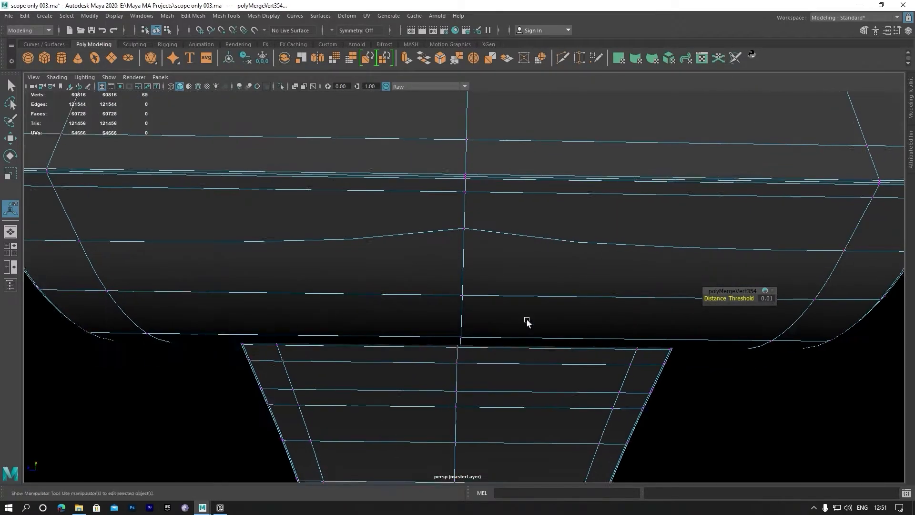
alt+drag(527, 320, 500, 313)
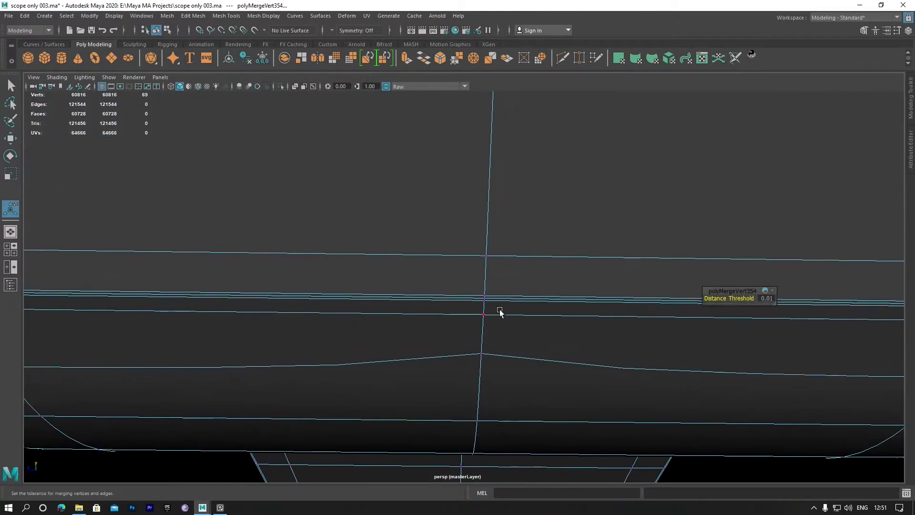
click(501, 300)
key(w)
middle_drag(501, 299, 438, 305)
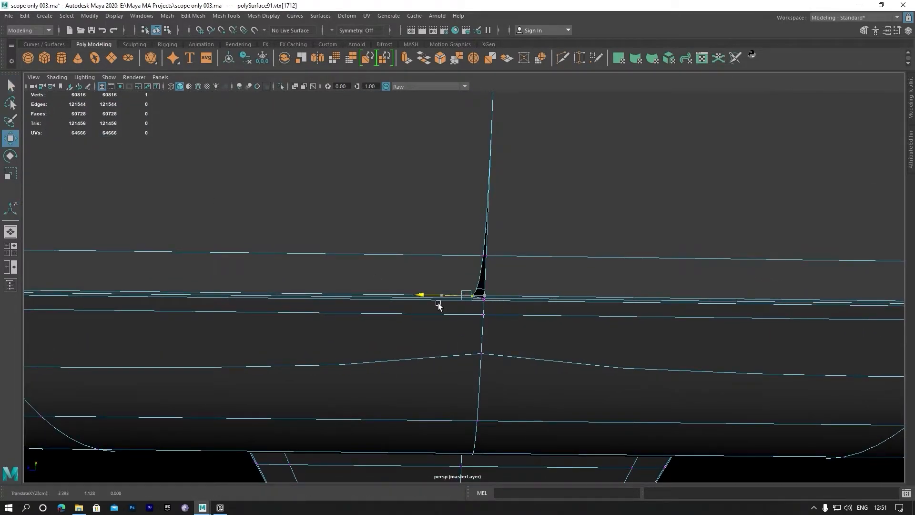
Pull the unmerged centre-seam vertices along the first edge band sideways to separate both halves' points
key(1)
key(3)
click(487, 258)
drag(459, 296, 434, 295)
alt+right_drag(484, 314, 535, 333)
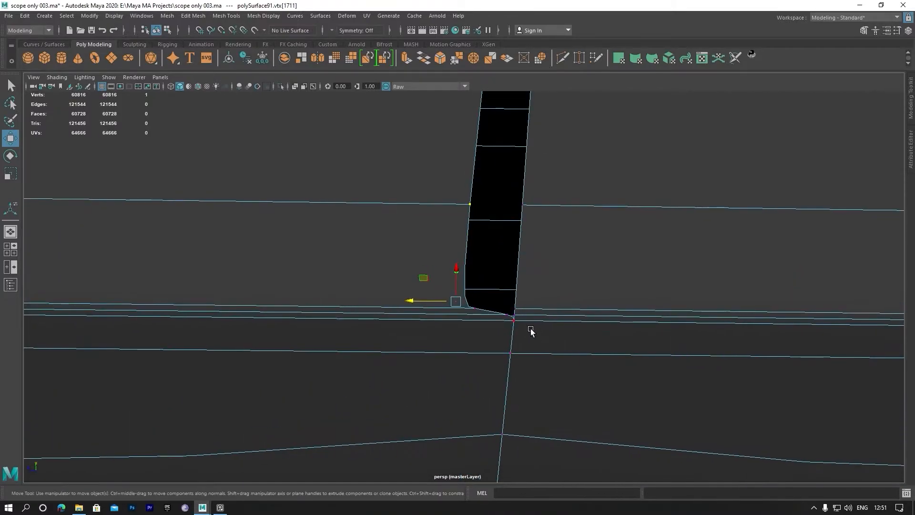
click(516, 315)
drag(497, 318, 551, 325)
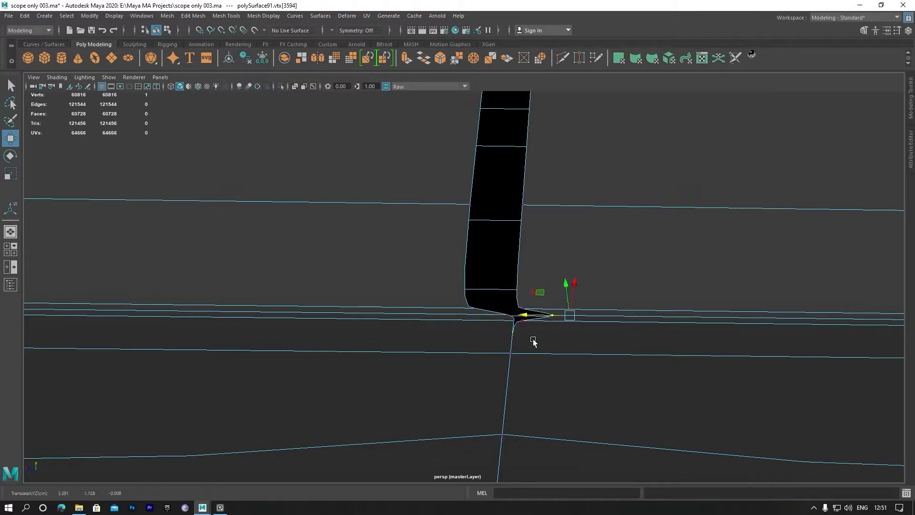
click(522, 330)
drag(487, 325, 653, 348)
click(538, 357)
drag(494, 336, 737, 380)
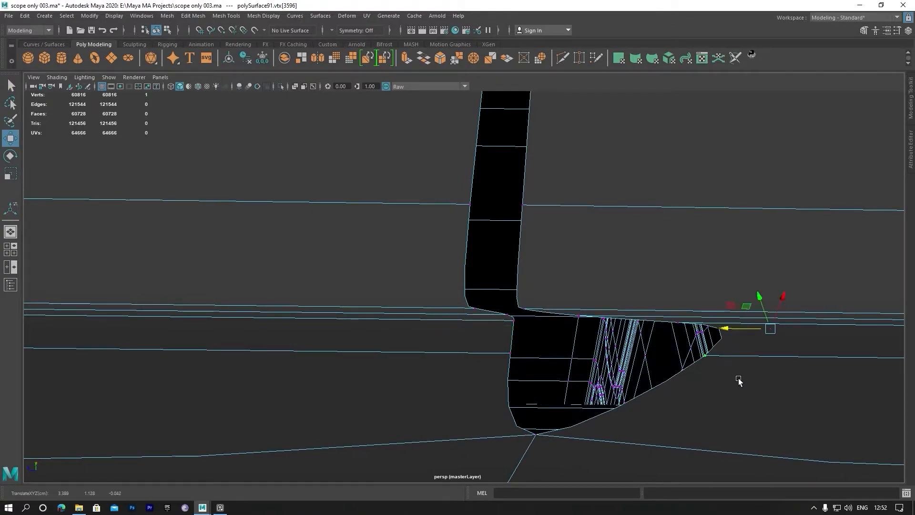
Target-weld the separated vertices on this edge band to their counterparts on the centre seam and check the smooth preview
key(1)
scroll(515, 348, up, 3)
scroll(519, 346, down, 2)
scroll(515, 344, up, 1)
click(578, 59)
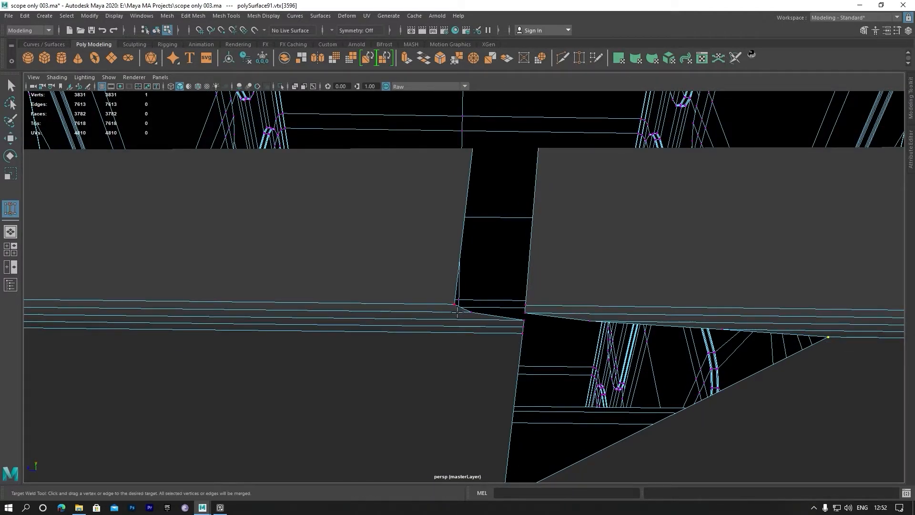
drag(529, 307, 526, 305)
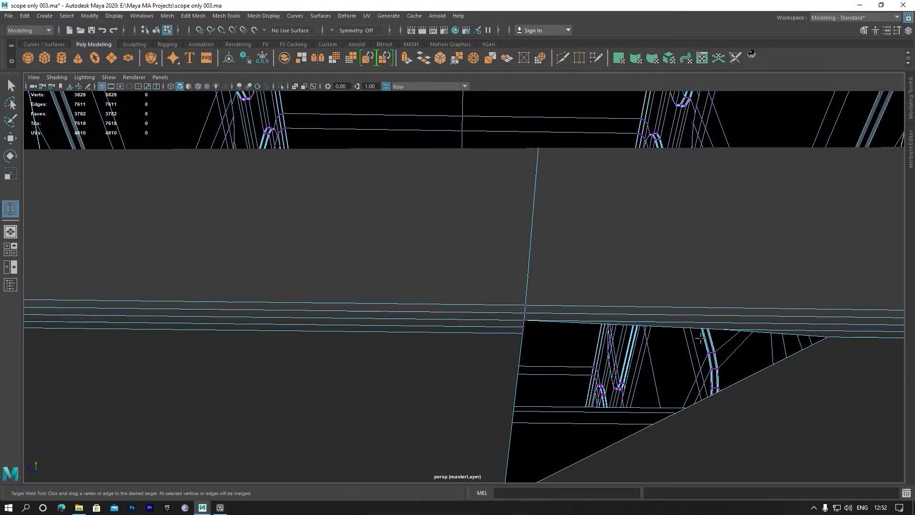
drag(728, 338, 835, 351)
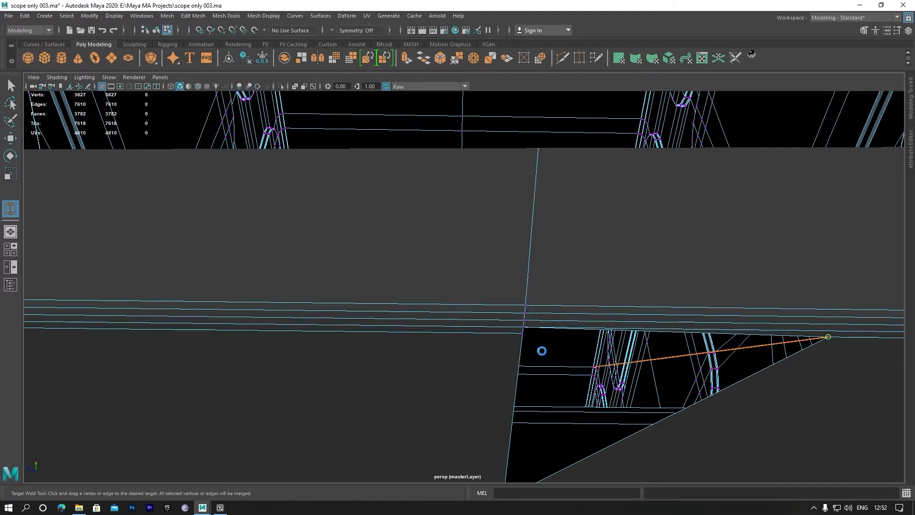
drag(557, 357, 524, 334)
scroll(593, 373, down, 5)
key(3)
key(1)
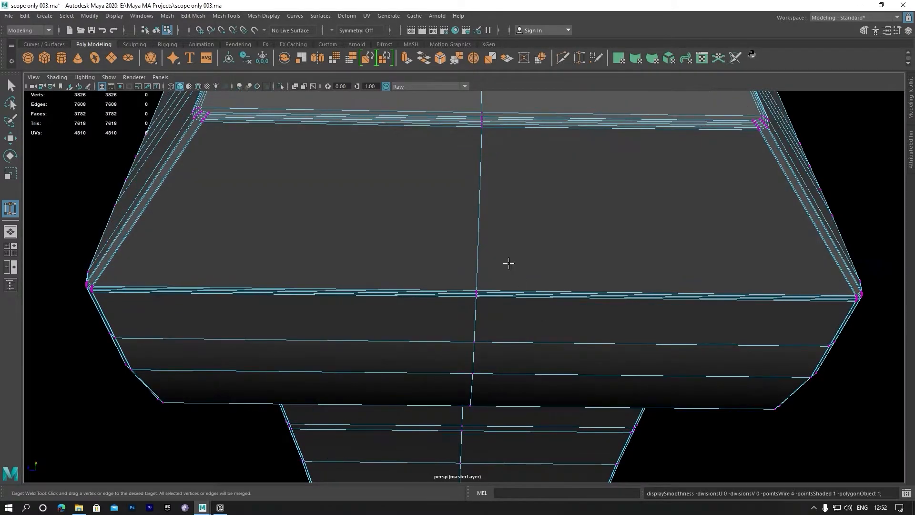
Pull the upper two unmerged seam vertices sideways on the edge band at the flat panel's lower border
alt+drag(513, 266, 515, 210)
alt+middle_drag(515, 210, 537, 158)
alt+right_drag(558, 267, 619, 307)
alt+middle_drag(619, 307, 608, 304)
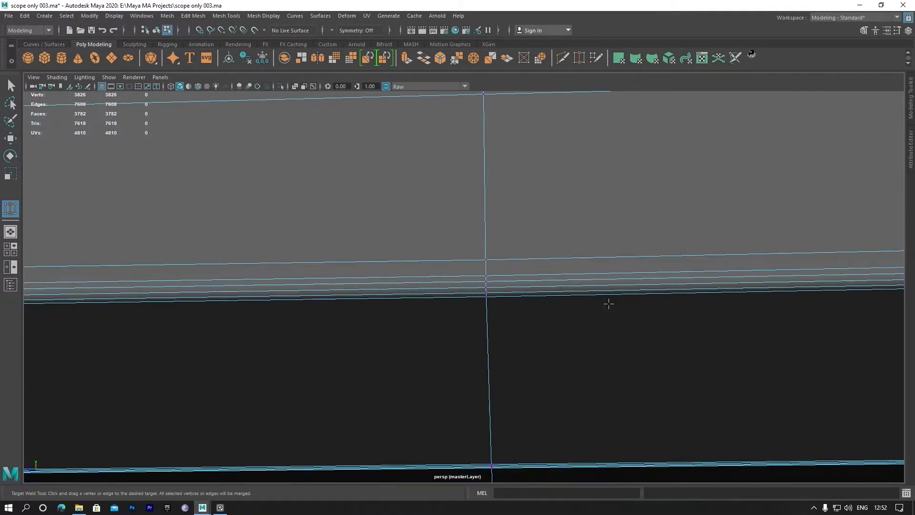
key(q)
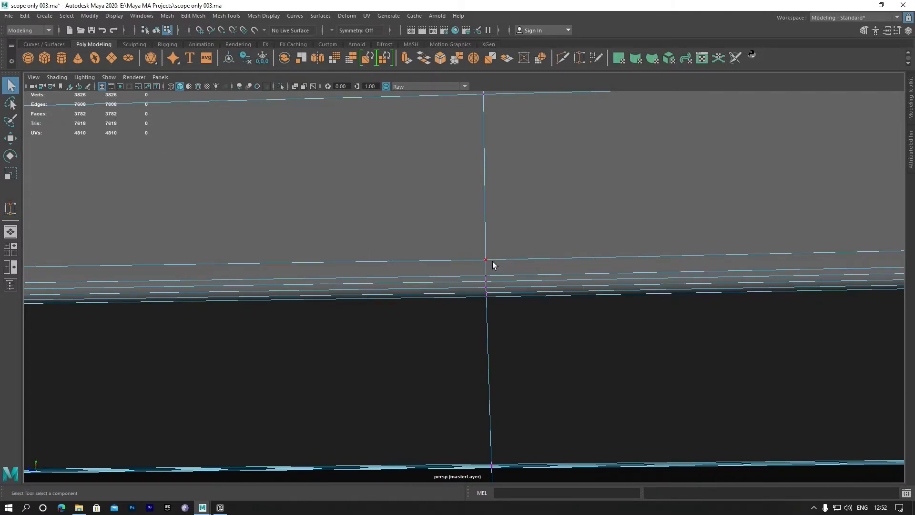
click(493, 265)
key(w)
drag(468, 261, 362, 262)
alt+middle_drag(455, 292, 460, 328)
alt+right_drag(451, 301, 488, 316)
click(517, 337)
drag(501, 338, 414, 351)
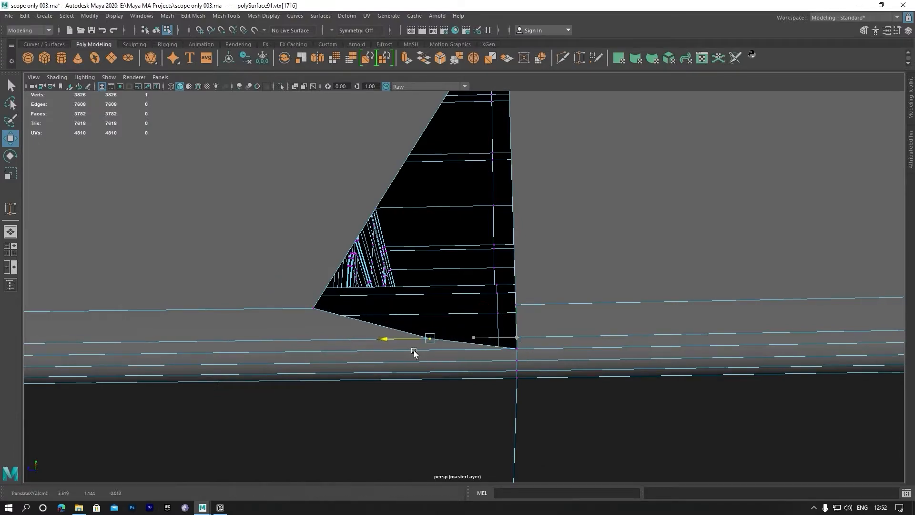
Pull the remaining unmerged vertices on the lower loops of the same edge band sideways from the centre seam
click(517, 361)
drag(477, 350, 319, 368)
click(517, 362)
click(518, 371)
drag(491, 373, 397, 375)
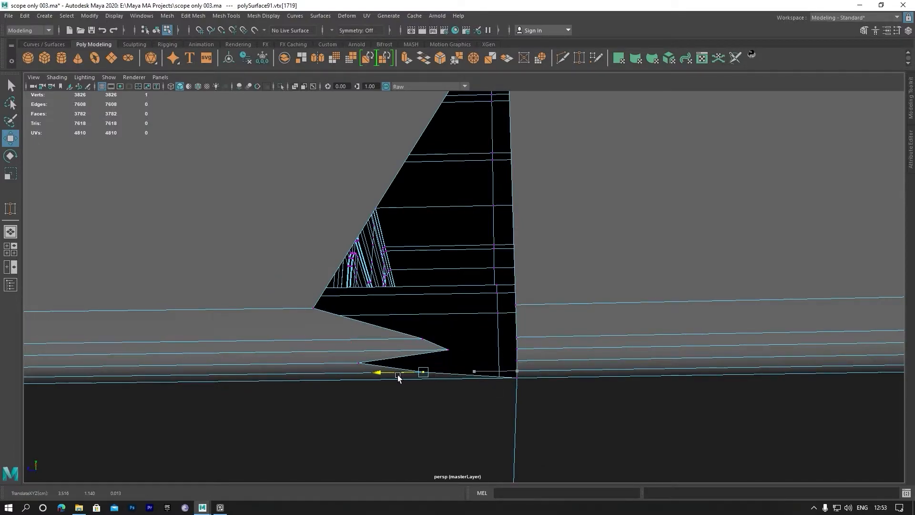
click(518, 378)
drag(477, 380, 269, 383)
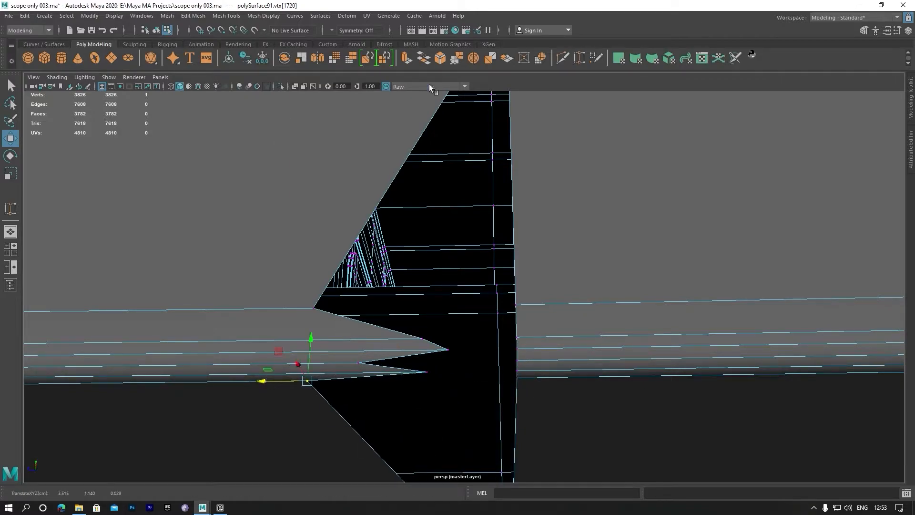
Target-weld the separated vertices of the panel's lower edge band to the matching points on the centre seam
key(y)
drag(390, 321, 516, 306)
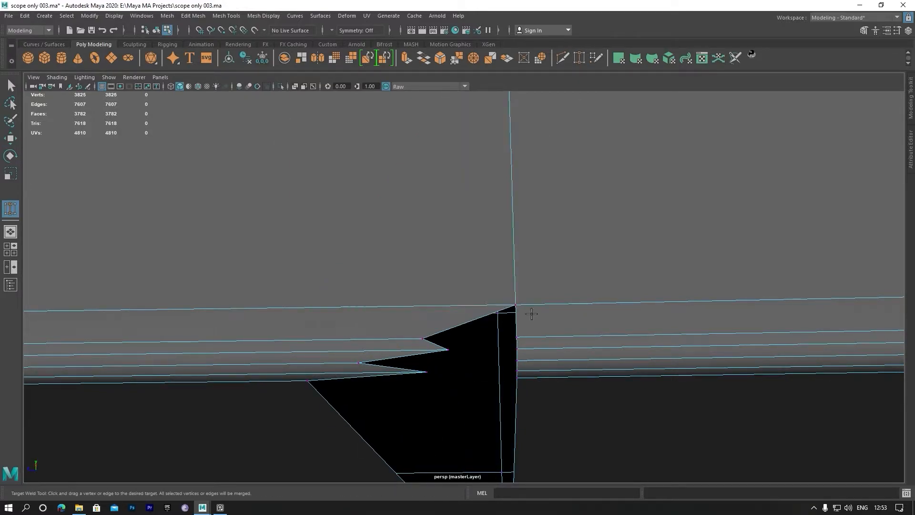
drag(430, 346, 518, 362)
drag(427, 372, 499, 376)
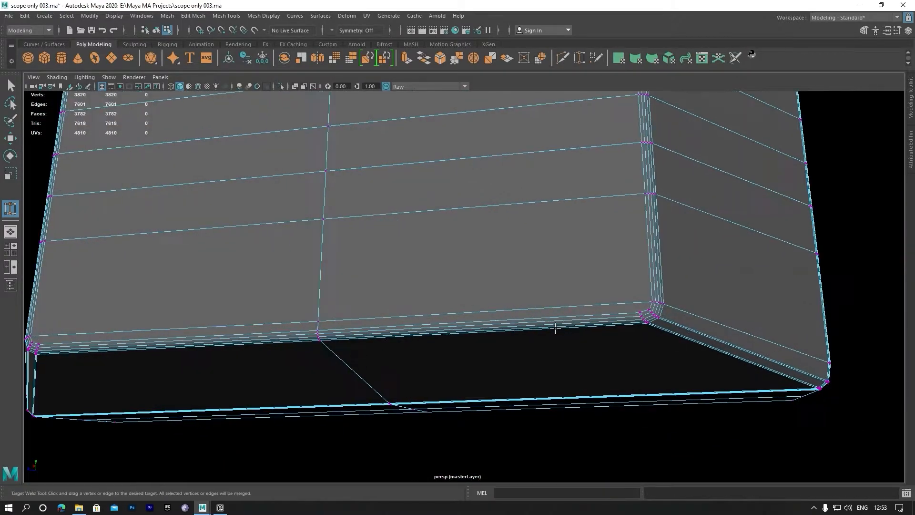
Use Multi-Cut to connect the inner bevel vertices at the panel's lower corner to the border edge above them
alt+right_drag(555, 328, 651, 340)
alt+middle_drag(651, 341, 608, 334)
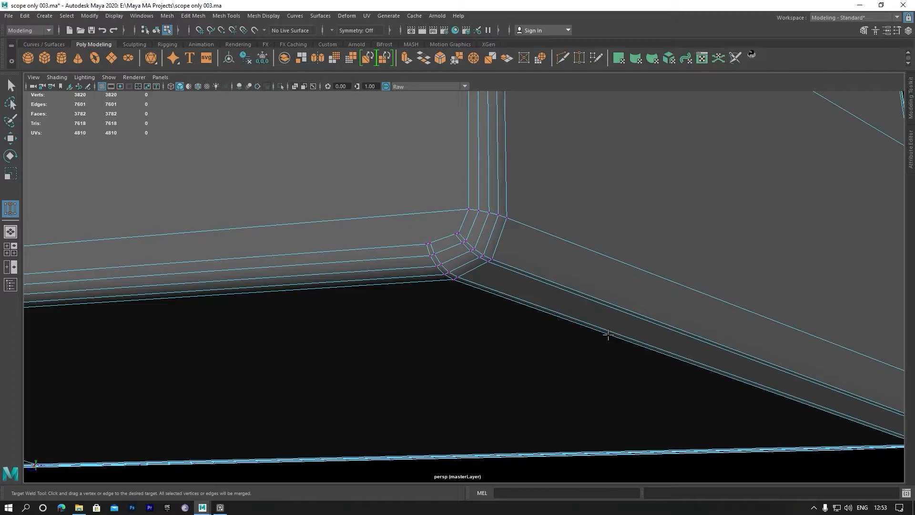
scroll(602, 334, down, 6)
scroll(596, 334, up, 3)
alt+right_drag(524, 302, 577, 316)
click(567, 60)
scroll(468, 259, up, 2)
alt+middle_drag(472, 234, 714, 319)
click(836, 303)
click(714, 330)
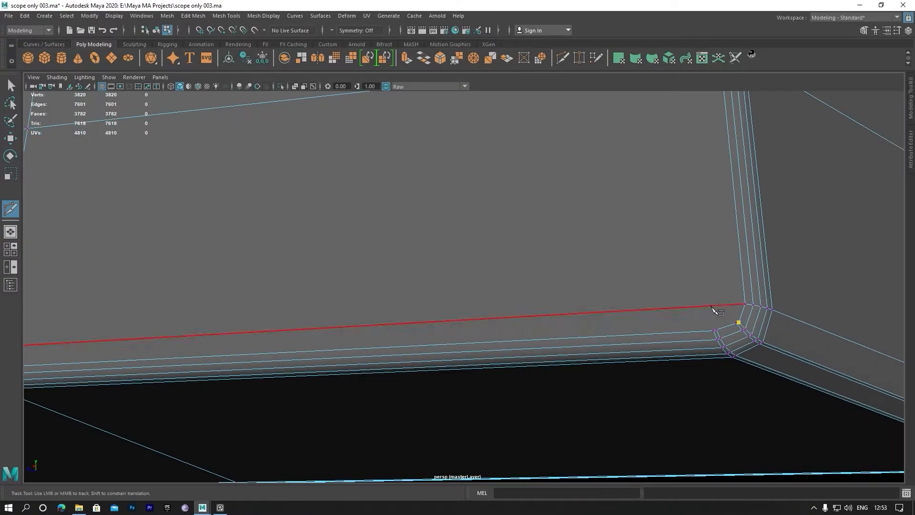
click(743, 323)
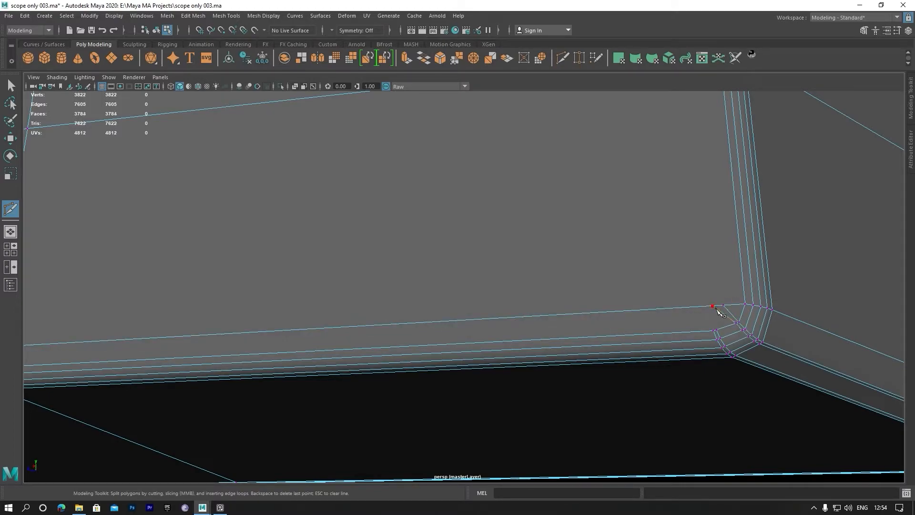
click(717, 329)
click(685, 308)
right_click(686, 308)
Try to extend the corner cuts from the border edge up to the next horizontal loop and preview the smoothed mesh
alt+middle_drag(565, 305, 547, 328)
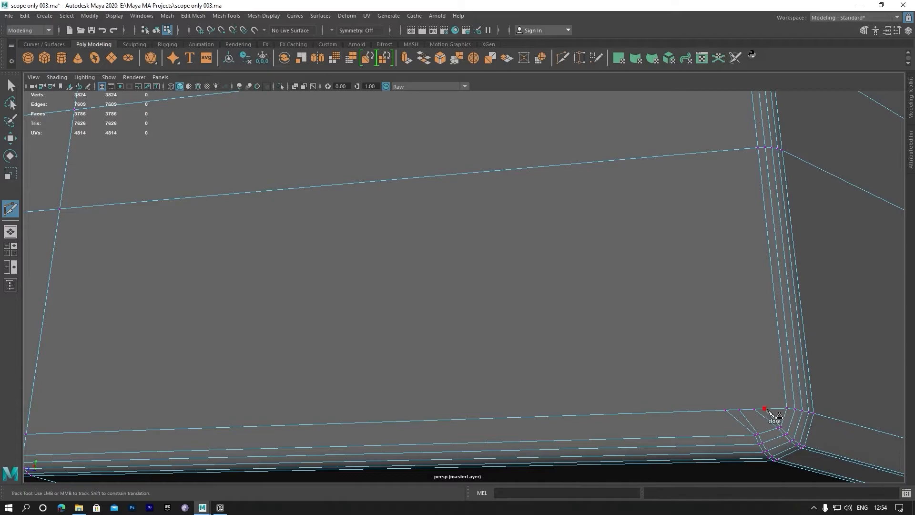
click(758, 148)
right_click(758, 148)
click(761, 411)
click(761, 150)
right_click(761, 150)
click(748, 406)
click(60, 210)
right_click(60, 210)
click(26, 434)
click(728, 412)
click(62, 211)
right_click(62, 210)
scroll(115, 238, down, 5)
key(3)
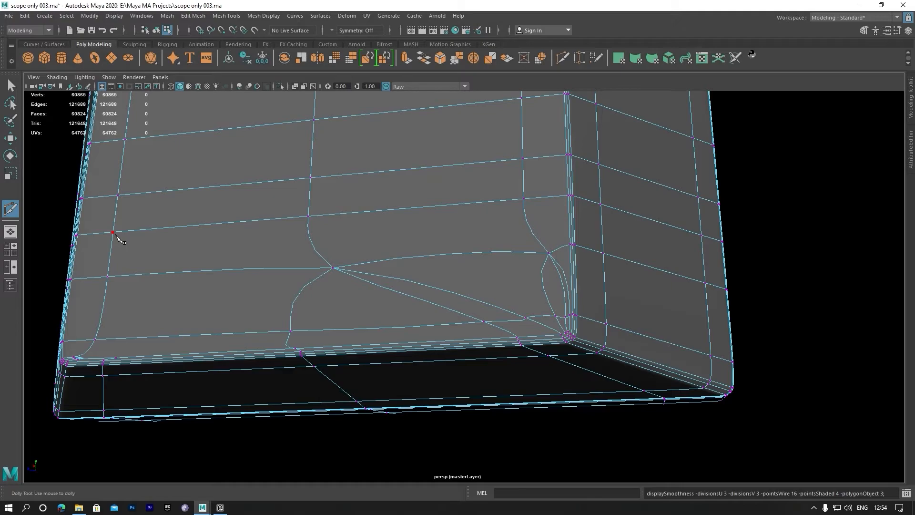
Undo the four cuts above the corner and check the panel in smooth preview
key(1)
key(ctrl+z)
key(ctrl+z)
key(ctrl+z)
key(ctrl+z)
key(3)
alt+drag(284, 296, 515, 281)
key(1)
Cut an edge from the inner bevel vertex at the panel's opposite lower corner to the border edge above
alt+middle_drag(200, 296, 332, 299)
alt+right_drag(338, 302, 431, 322)
scroll(427, 325, down, 1)
scroll(427, 325, up, 1)
click(360, 327)
click(339, 309)
scroll(405, 280, down, 3)
alt+middle_drag(415, 281, 388, 270)
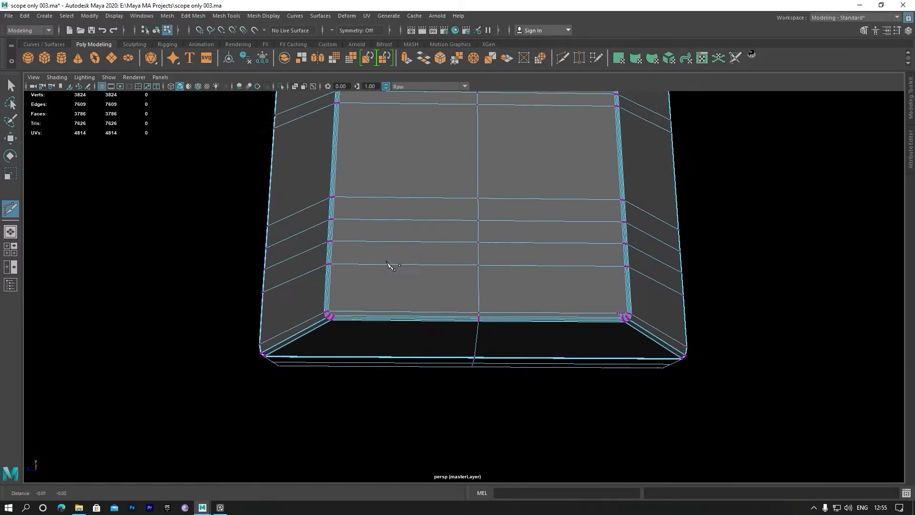
alt+right_drag(388, 270, 574, 294)
alt+middle_drag(391, 298, 439, 300)
alt+right_drag(439, 300, 544, 316)
alt+middle_drag(366, 296, 384, 297)
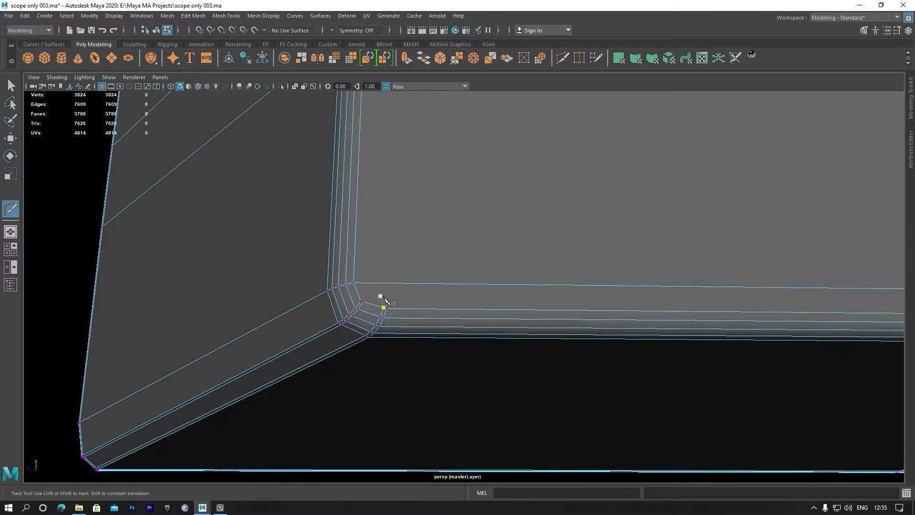
click(363, 301)
click(372, 282)
right_click(384, 287)
Cut further edges from the opposite corner's inner bevel vertices to the border edge, undoing a misplaced cut
click(364, 301)
scroll(370, 302, up, 2)
scroll(381, 303, down, 3)
key(ctrl+z)
click(308, 310)
click(338, 282)
click(340, 319)
click(336, 282)
right_click(337, 283)
click(353, 325)
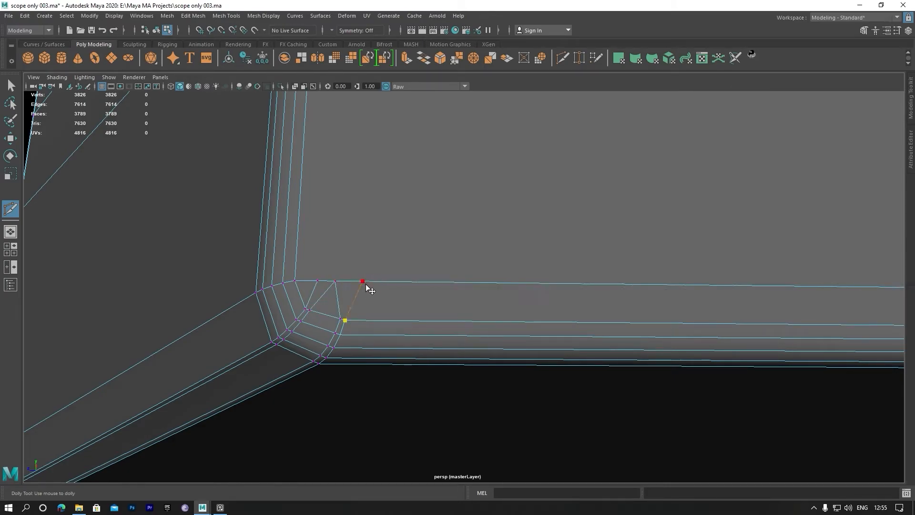
Target-weld neighbouring cut vertices on the border edge at both lower corners of the panel
alt+drag(357, 265, 496, 305)
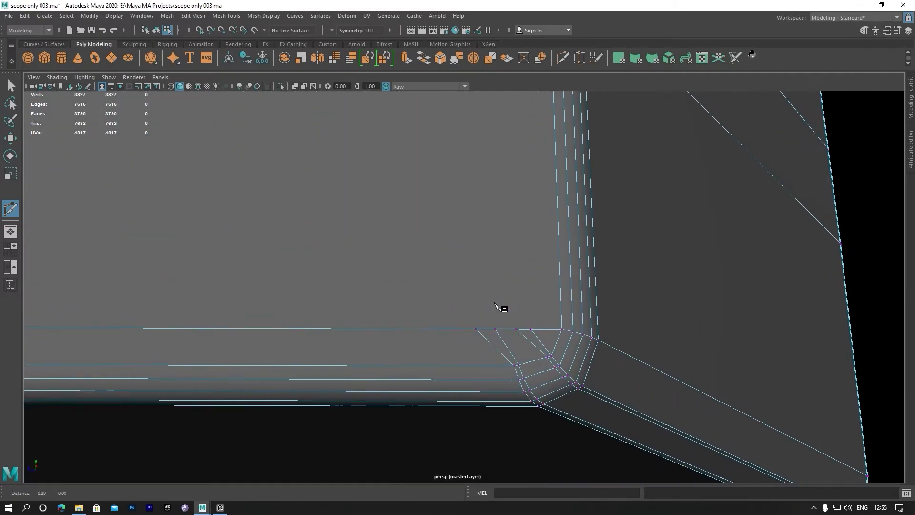
click(580, 61)
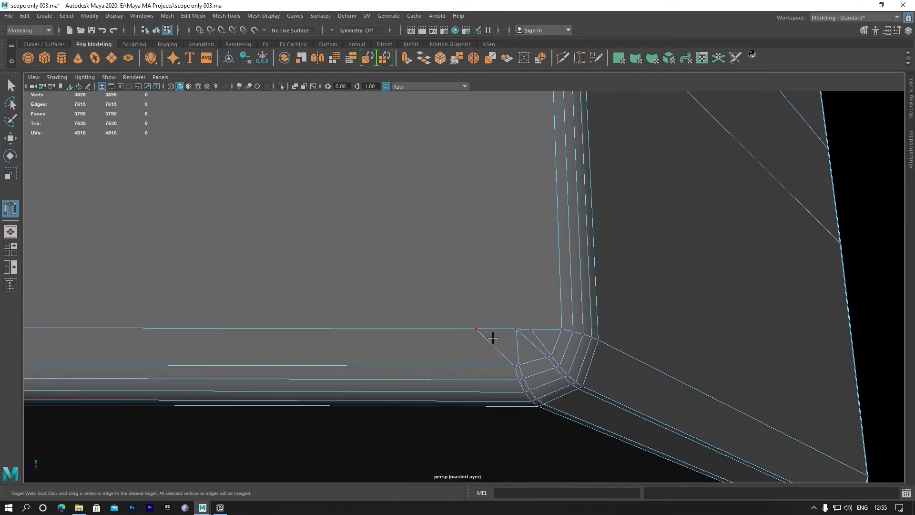
drag(540, 336, 517, 330)
alt+drag(462, 345, 437, 345)
mouse_move(437, 345)
alt+middle_down()
mouse_move(520, 355)
mouse_move(438, 355)
alt+middle_up()
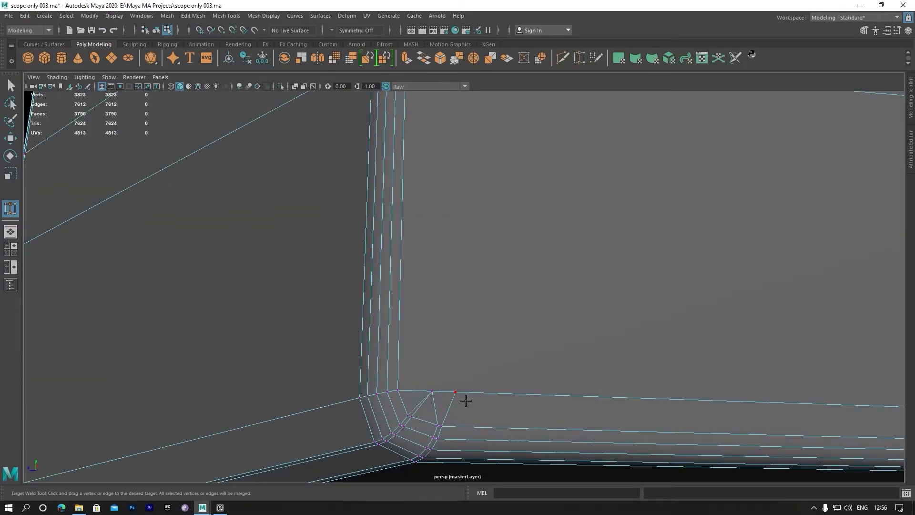
Inspect the smoothed stock's corners and centre seam from several sides, and return to the unsmoothed display
key(3)
scroll(510, 325, down, 8)
alt+drag(561, 318, 505, 313)
mouse_move(505, 313)
alt+middle_down()
mouse_move(481, 412)
mouse_move(487, 447)
alt+middle_up()
alt+middle_drag(484, 353, 493, 451)
alt+right_drag(479, 321, 288, 300)
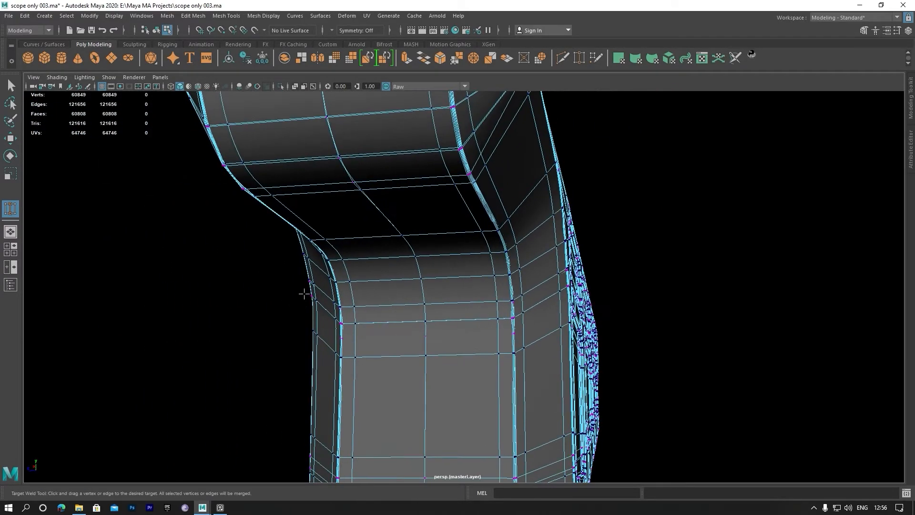
alt+middle_drag(296, 286, 317, 396)
alt+right_drag(346, 358, 329, 351)
alt+drag(329, 351, 382, 345)
alt+right_drag(382, 345, 480, 393)
alt+drag(480, 393, 487, 462)
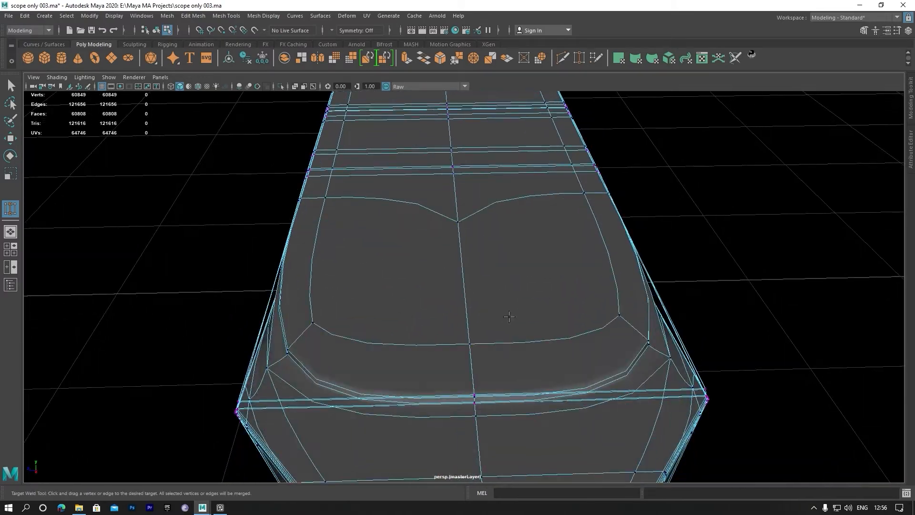
alt+middle_drag(486, 462, 488, 318)
alt+right_drag(489, 318, 541, 357)
alt+drag(540, 358, 546, 352)
alt+middle_drag(546, 351, 472, 339)
alt+drag(472, 340, 466, 345)
key(1)
Pull the five unmerged vertices on the next edge band sideways from the centre seam
alt+drag(344, 314, 427, 281)
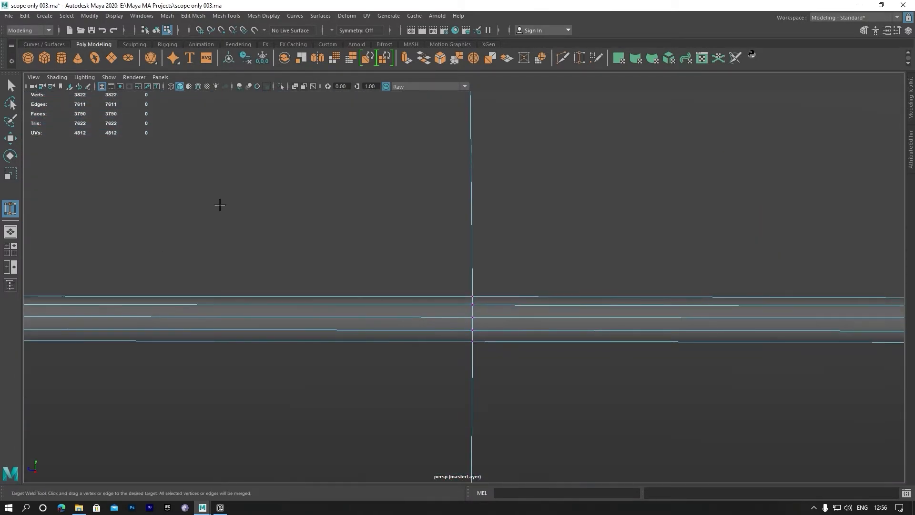
key(q)
key(w)
middle_drag(478, 304, 398, 301)
middle_drag(481, 309, 347, 307)
click(477, 318)
middle_drag(477, 319, 266, 331)
click(476, 331)
click(476, 342)
middle_drag(465, 344, 215, 342)
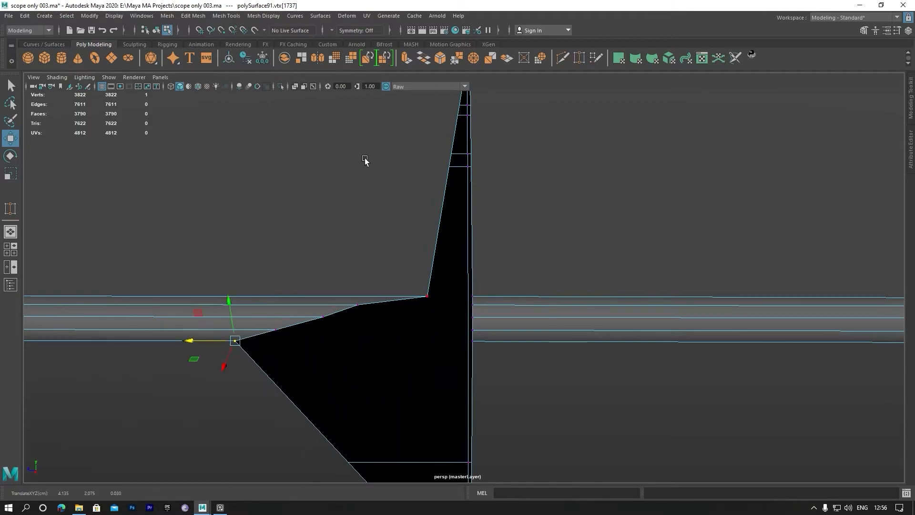
Target-weld the five separated vertices of this edge band one by one to their counterparts on the seam
click(583, 59)
drag(428, 297, 471, 296)
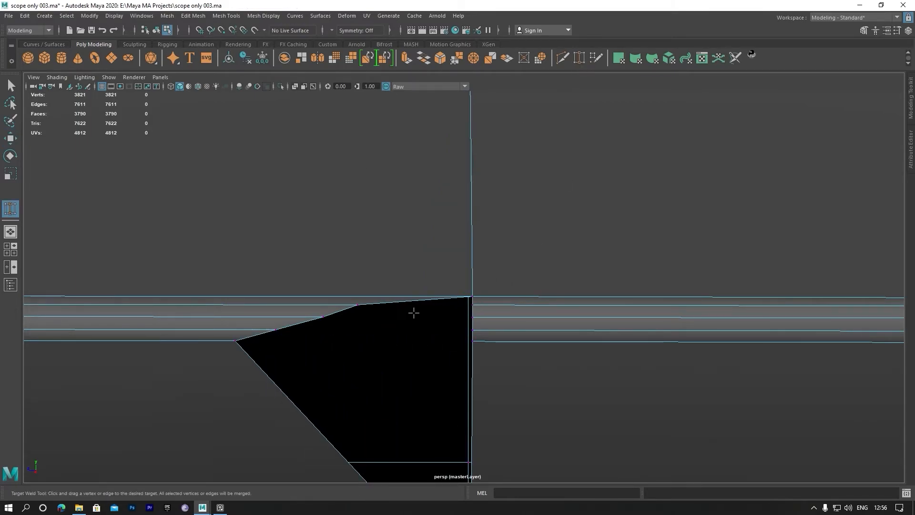
drag(373, 313, 473, 306)
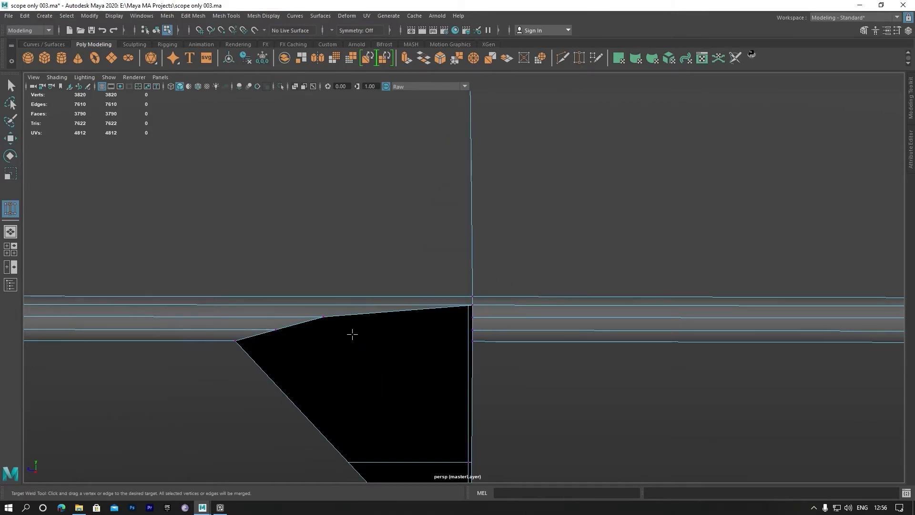
drag(426, 328, 473, 318)
drag(400, 339, 243, 344)
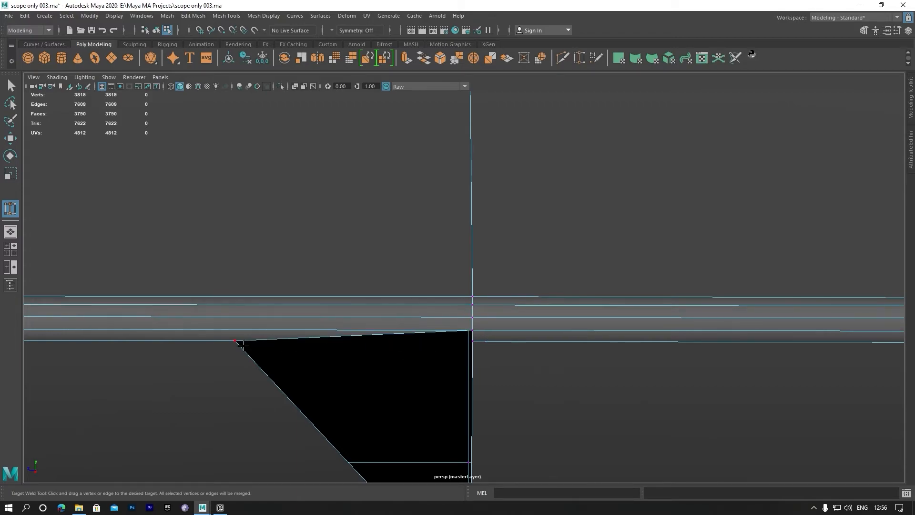
drag(477, 346, 472, 342)
Pull the unmerged seam vertices on the adjacent narrow strip's paired edge loops sideways
alt+middle_drag(529, 191, 537, 405)
alt+middle_drag(521, 262, 521, 440)
click(10, 86)
key(w)
drag(456, 313, 326, 317)
click(482, 316)
click(481, 345)
drag(470, 345, 444, 344)
Target-weld the remaining separated vertices on the narrow strip's paired edge loops to their counterparts on the centre seam
click(592, 61)
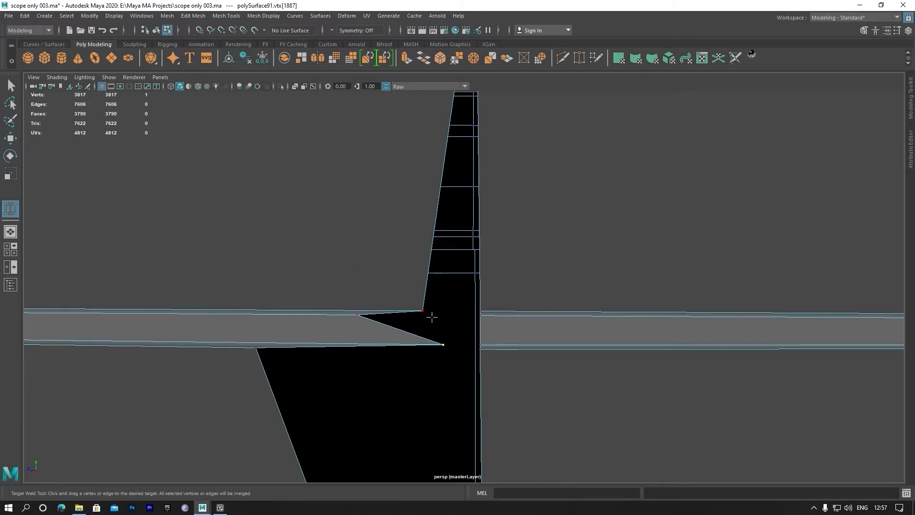
drag(491, 312, 489, 312)
drag(450, 352, 476, 365)
drag(499, 315, 458, 218)
Show the welded stock with smooth preview in object mode, check it from several sides, and open Arnold's render view
key(3)
alt+drag(310, 200, 344, 140)
key(F8)
click(341, 189)
alt+drag(341, 189, 480, 143)
click(437, 16)
click(443, 30)
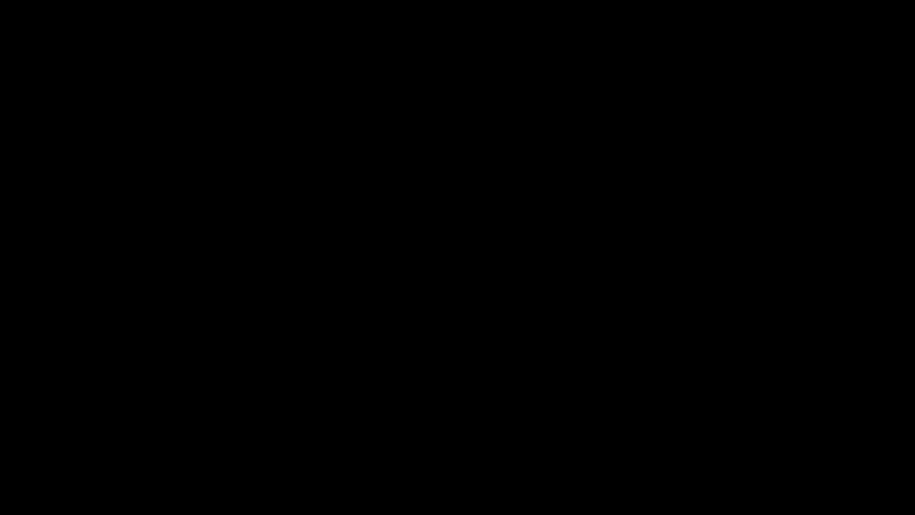